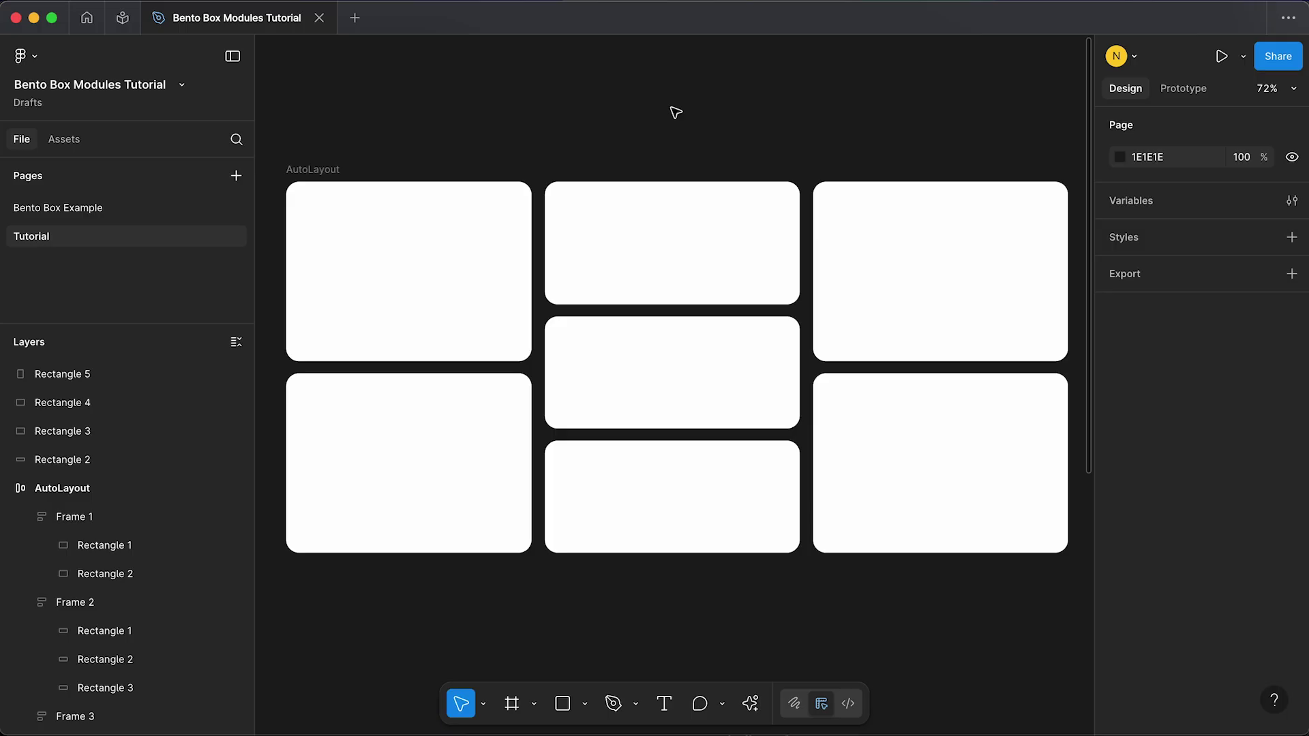
# - Resize the top-middle card and left column in the first example layout
pyautogui.click(649, 286)
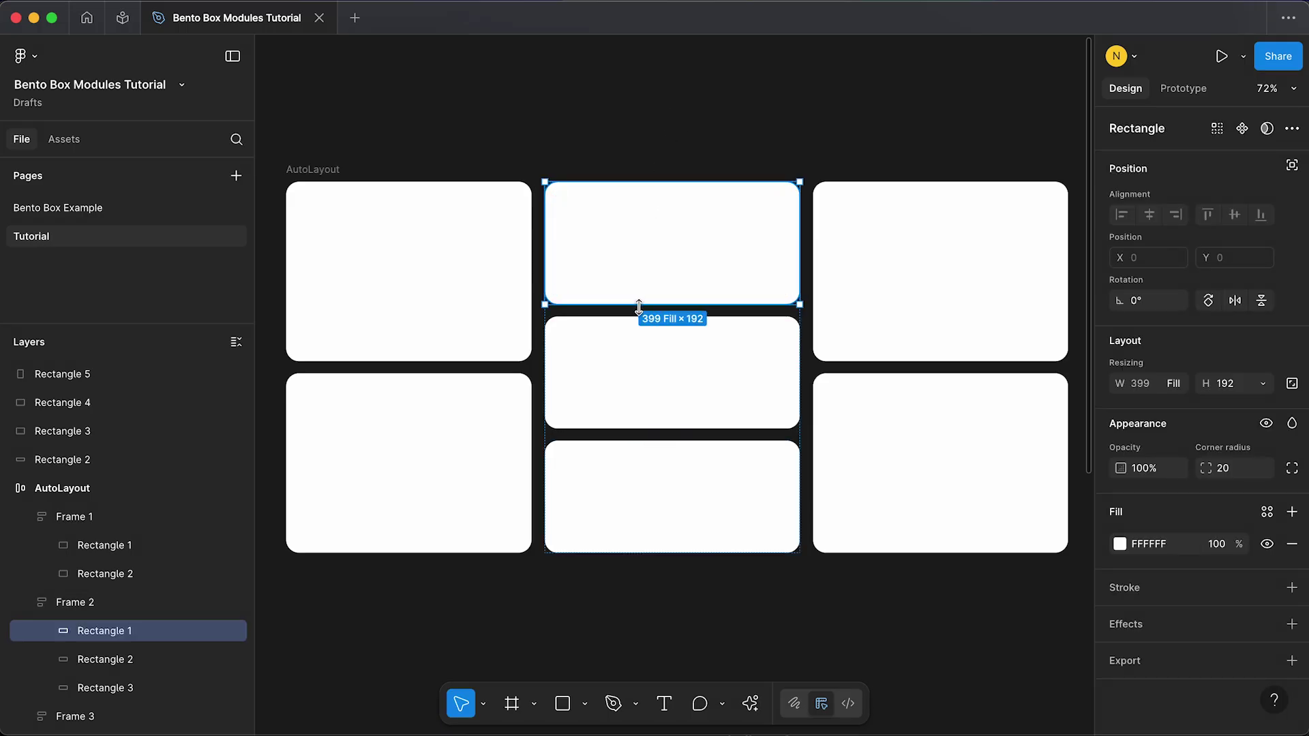
pyautogui.moveTo(637, 304)
pyautogui.mouseDown()
pyautogui.moveTo(634, 419)
pyautogui.moveTo(637, 304)
pyautogui.mouseUp()
pyautogui.click(505, 332)
pyautogui.moveTo(533, 332)
pyautogui.mouseDown()
pyautogui.moveTo(619, 327)
pyautogui.moveTo(474, 327)
pyautogui.moveTo(598, 328)
pyautogui.moveTo(531, 330)
pyautogui.mouseUp()
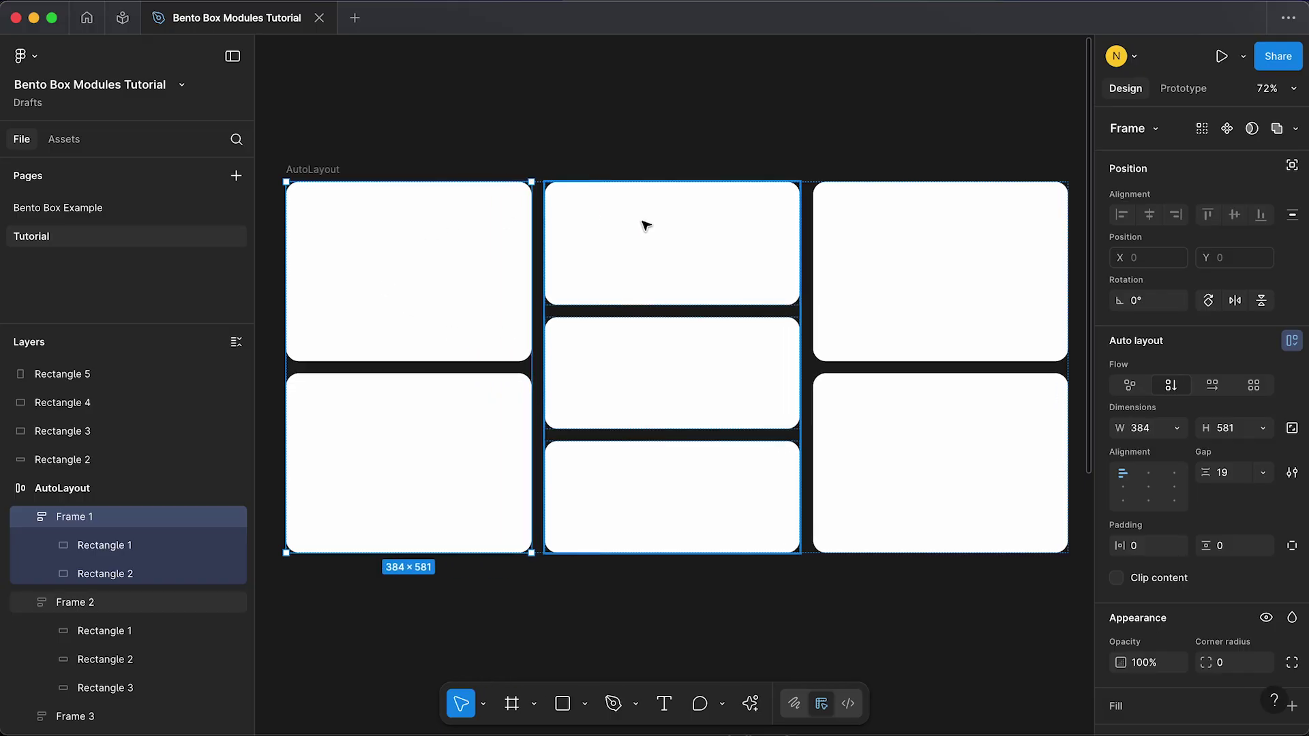
pyautogui.press('Escape')
pyautogui.scroll(-10, 646, 259)
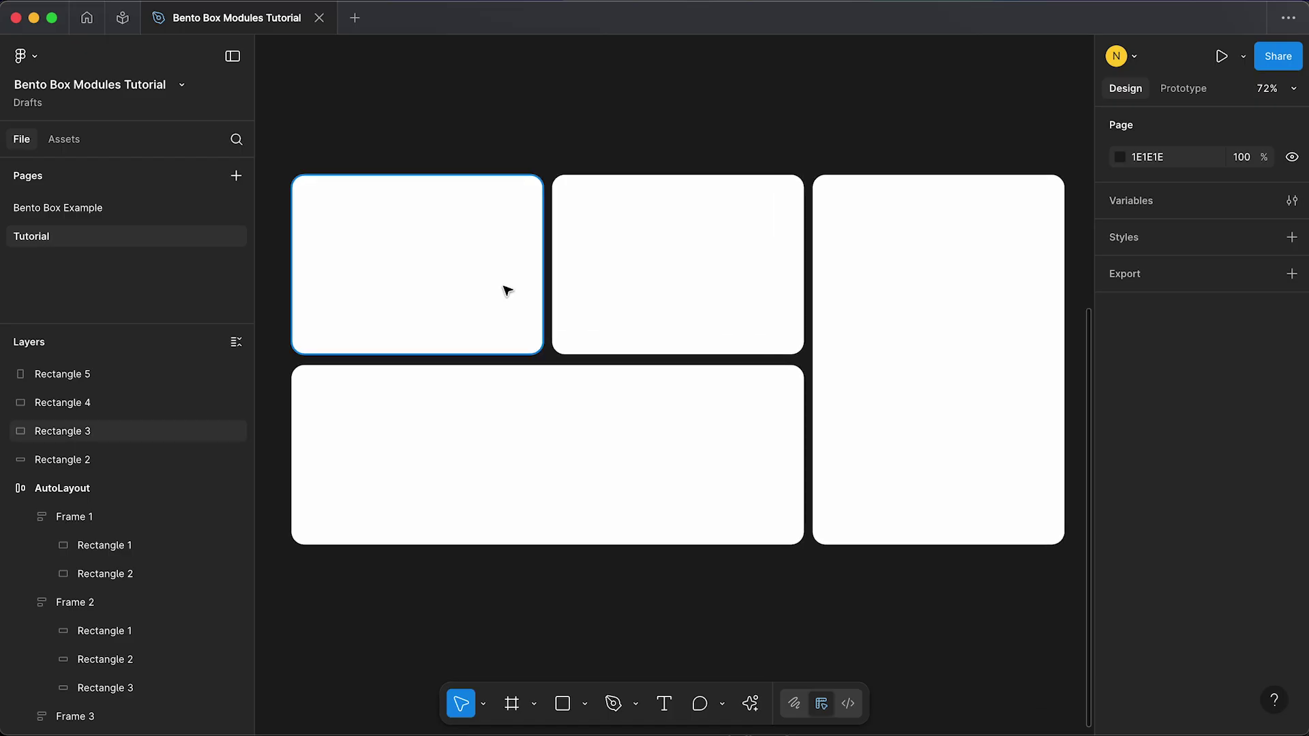
# - Stretch and move cards in the second example layout, then deselect them
pyautogui.click(507, 291)
pyautogui.moveTo(544, 289); pyautogui.dragTo(544, 289)
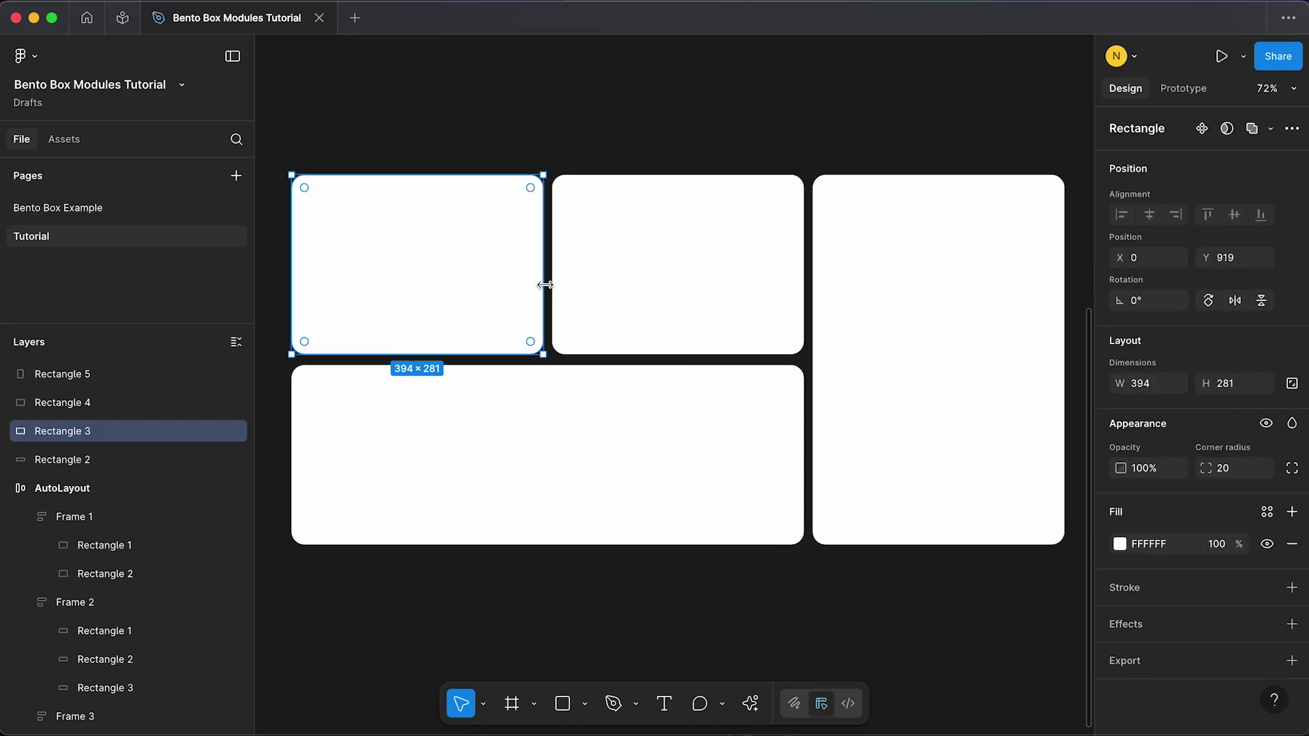
pyautogui.click(639, 171)
pyautogui.moveTo(645, 198); pyautogui.dragTo(646, 225)
pyautogui.click(715, 140)
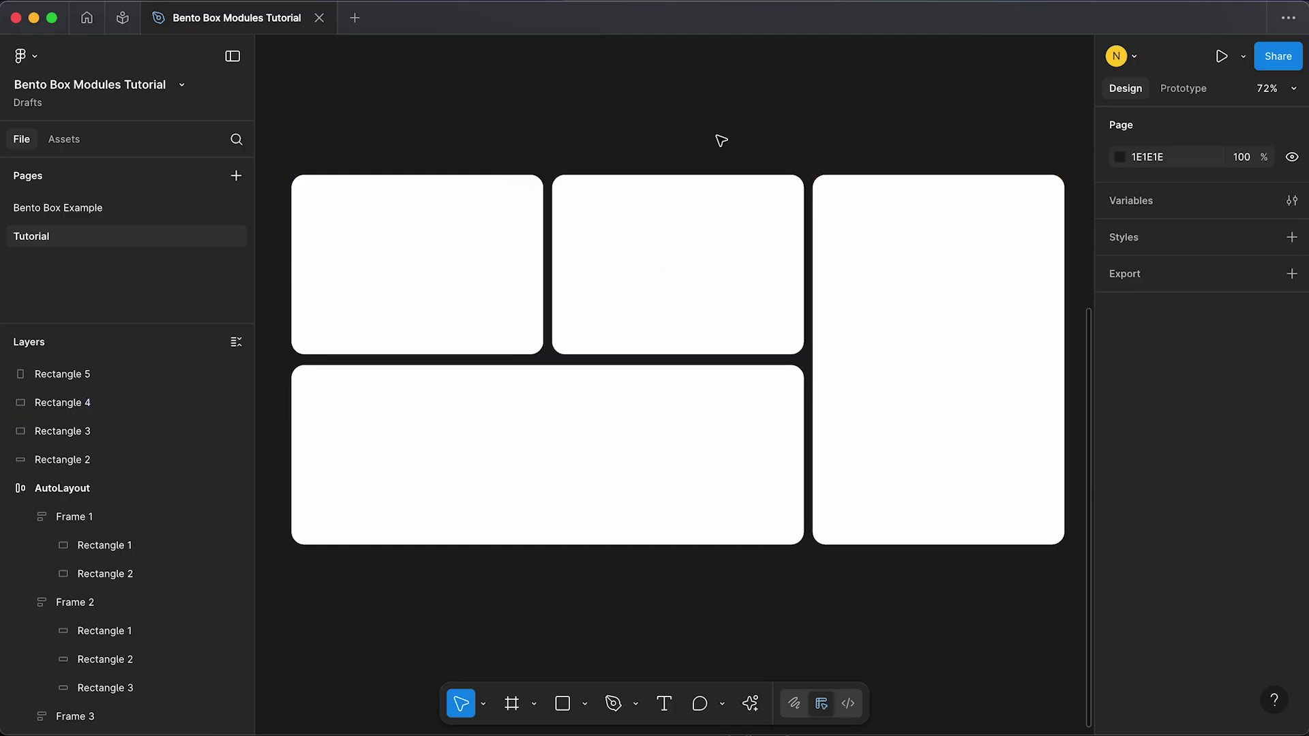
# - Delete both example bento layouts from the Tutorial page
pyautogui.hotkey('shift', '1')
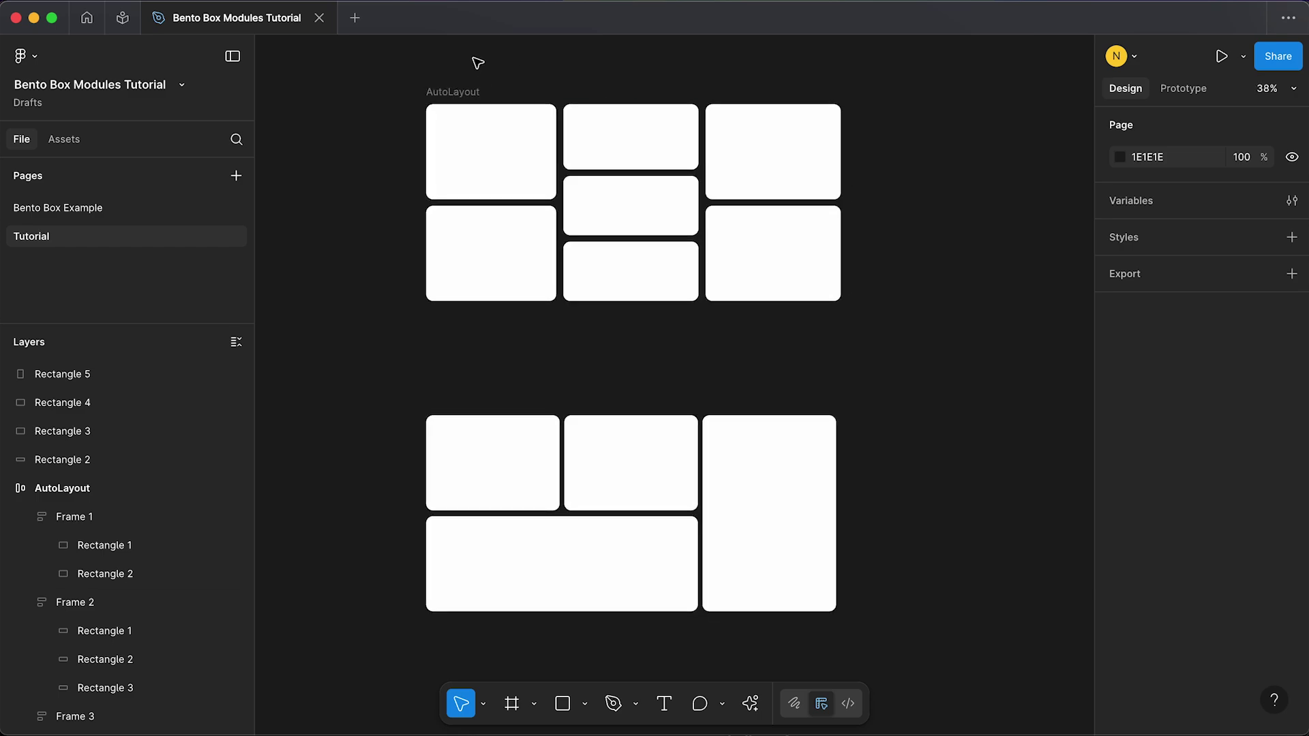
pyautogui.moveTo(391, 67); pyautogui.dragTo(930, 675)
pyautogui.press('Delete')
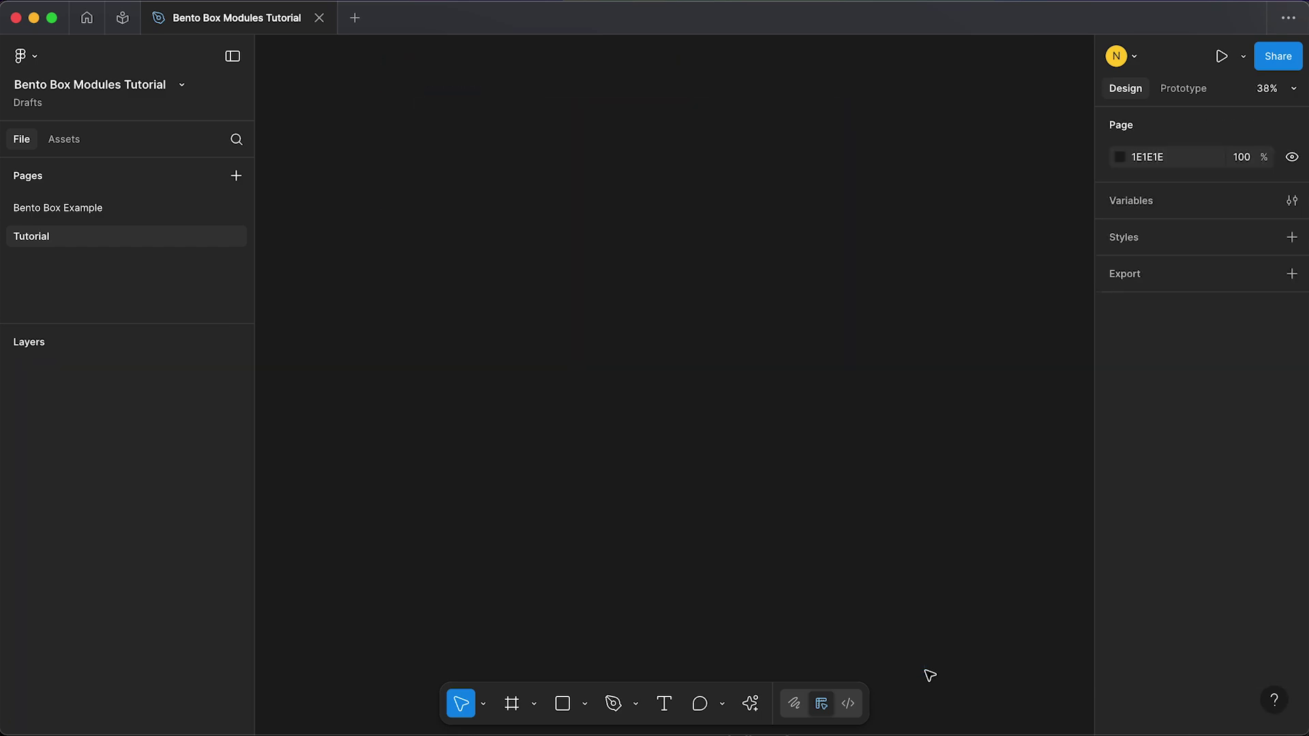
# - Create a frame named Cover sized 1440 × 810 and move it up-left
pyautogui.click(515, 710)
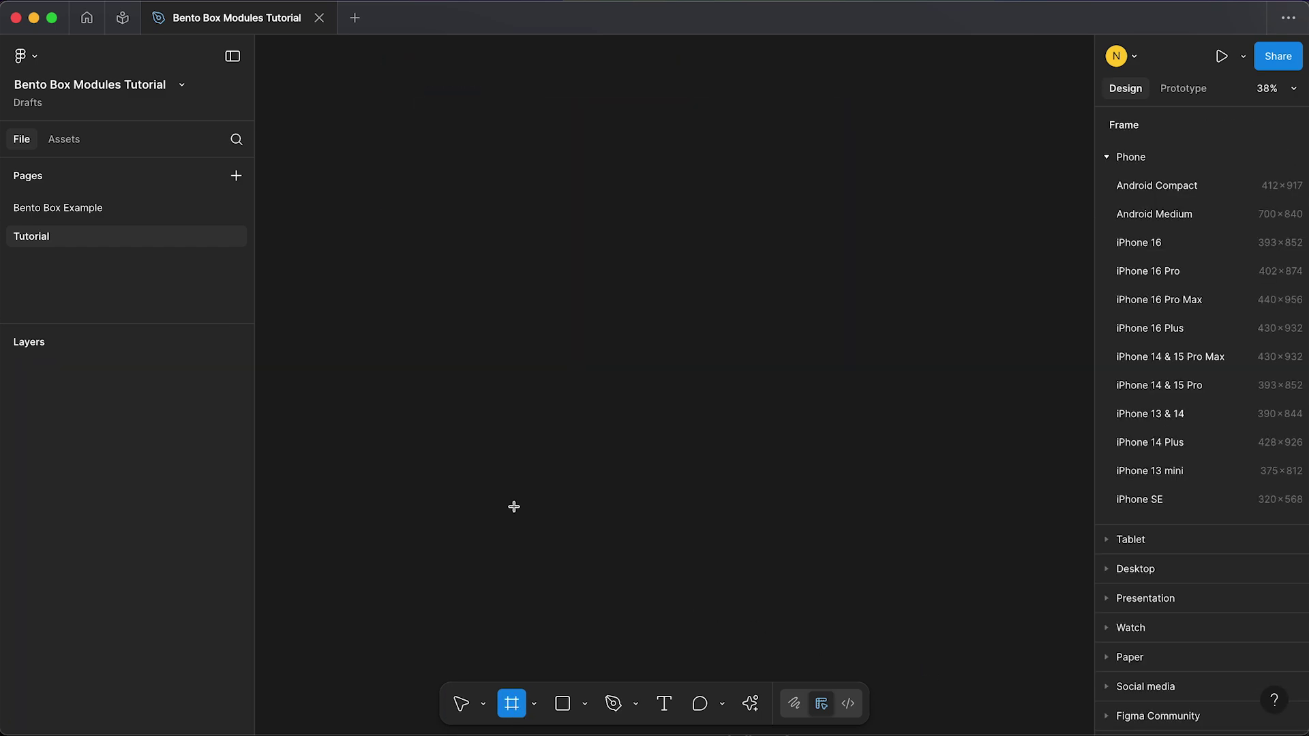
pyautogui.press('cmd+v')
pyautogui.click(1151, 463)
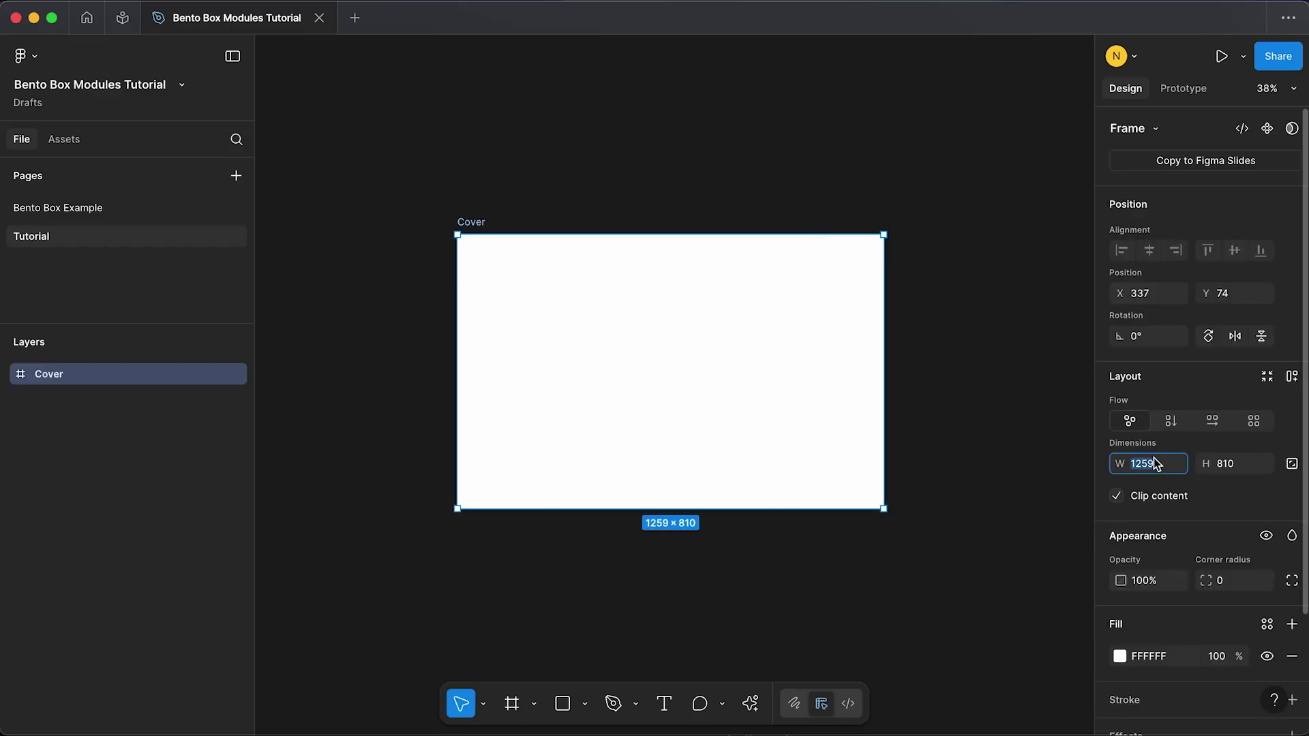
pyautogui.write('1440')
pyautogui.click(1245, 466)
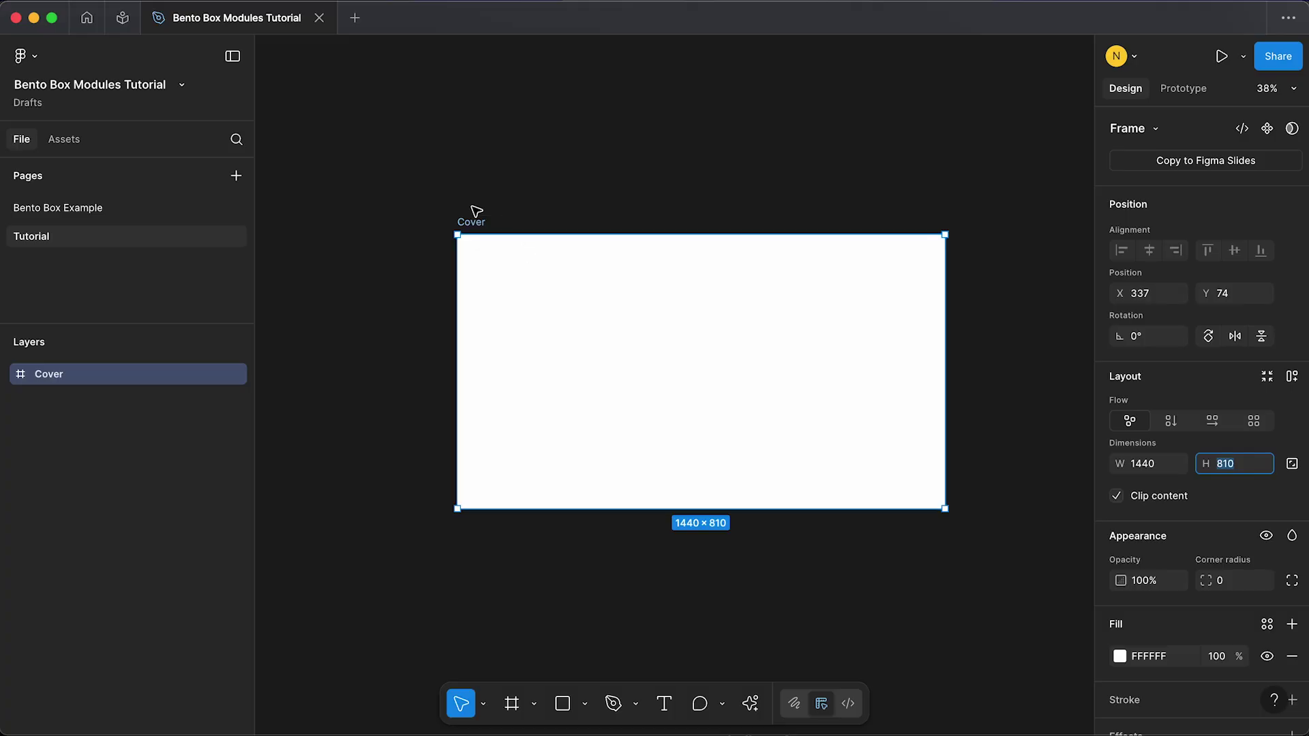
pyautogui.moveTo(474, 222); pyautogui.dragTo(453, 215)
pyautogui.scroll(3, 635, 304)
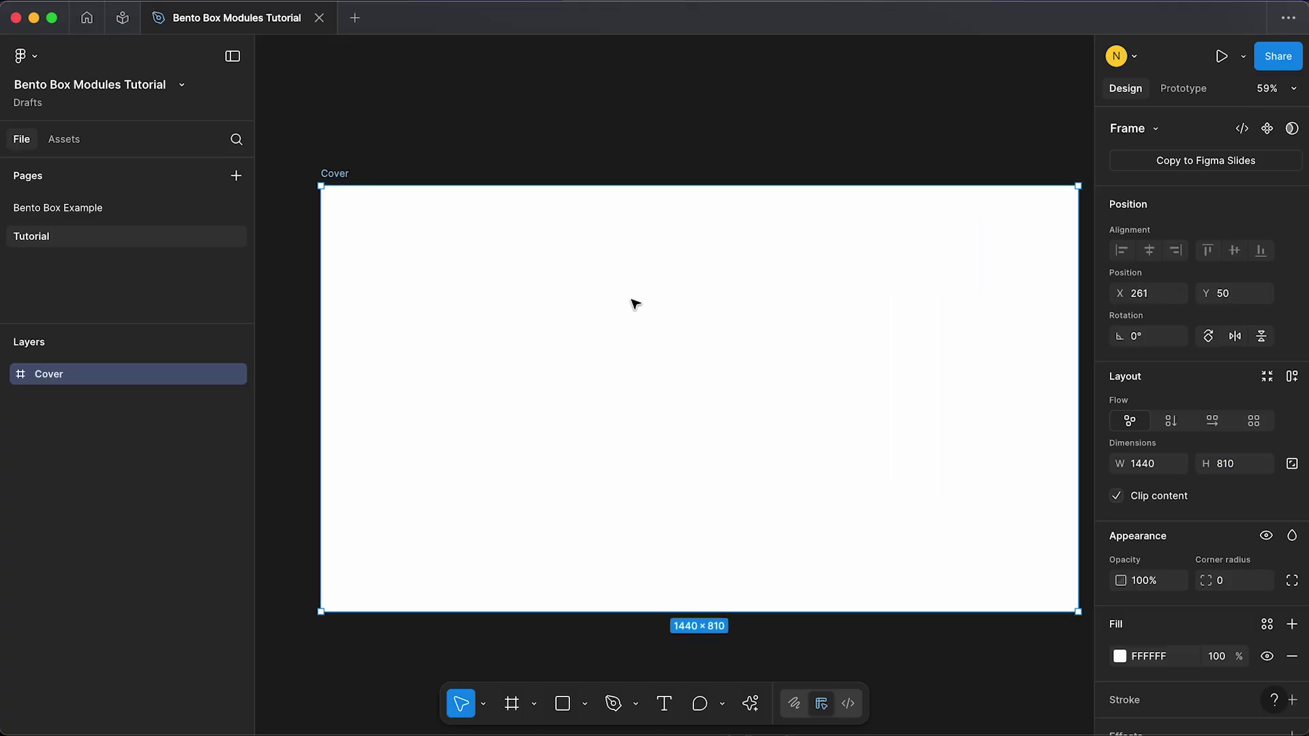
pyautogui.scroll(-1, 634, 300)
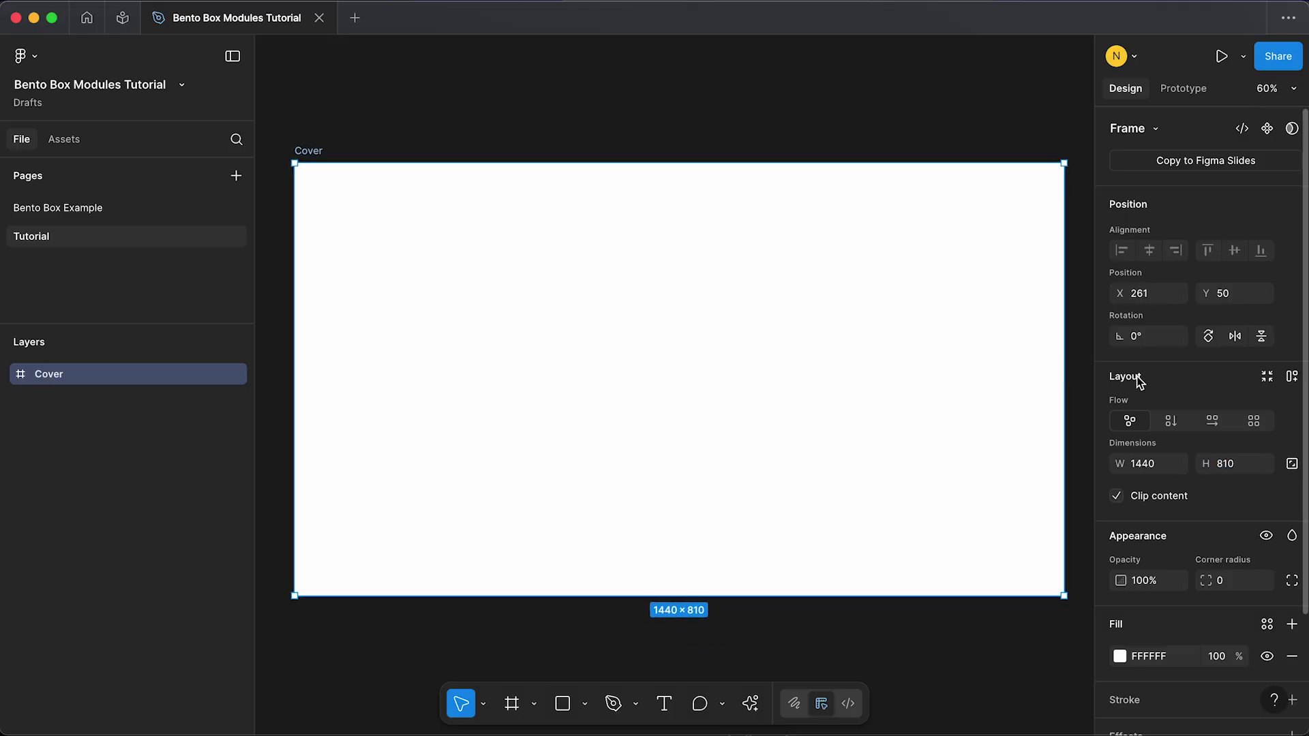
# - Switch the Cover frame to a Grid auto layout with 12 columns and 6 rows
pyautogui.click(1255, 422)
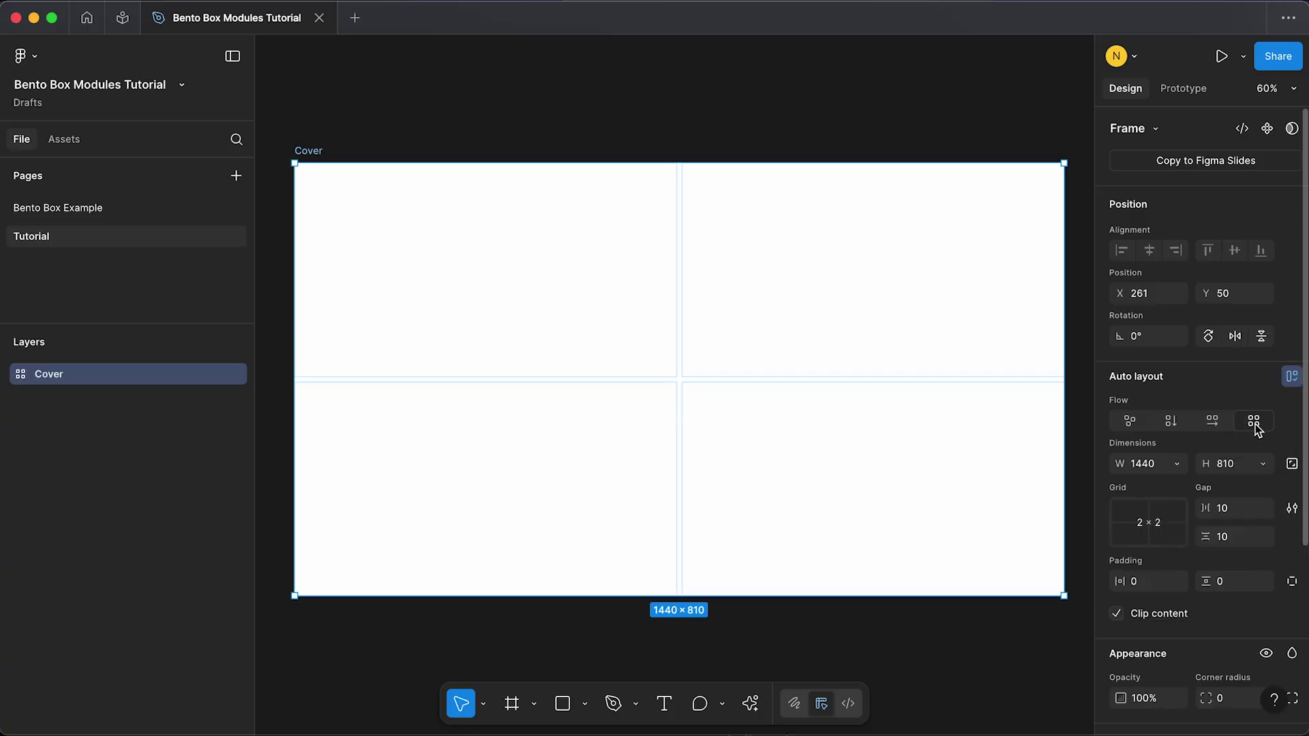
pyautogui.click(1151, 525)
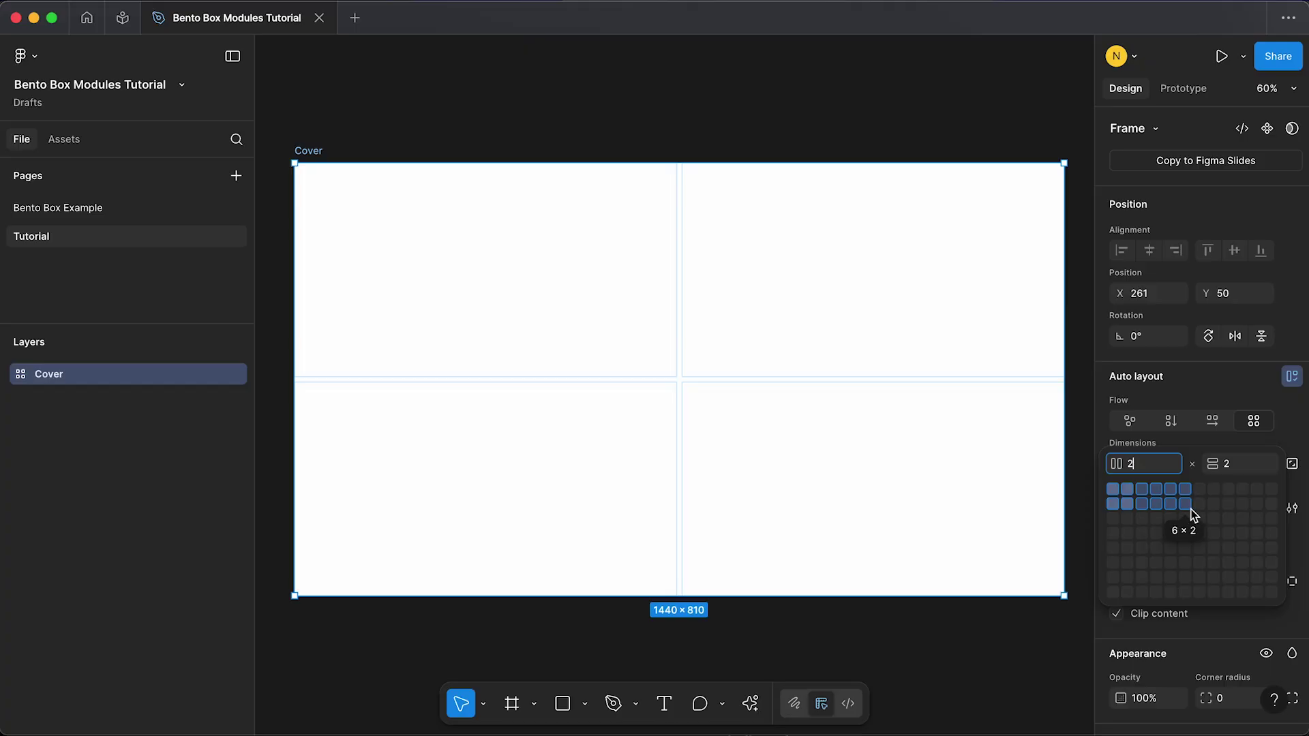
pyautogui.press('BackSpace')
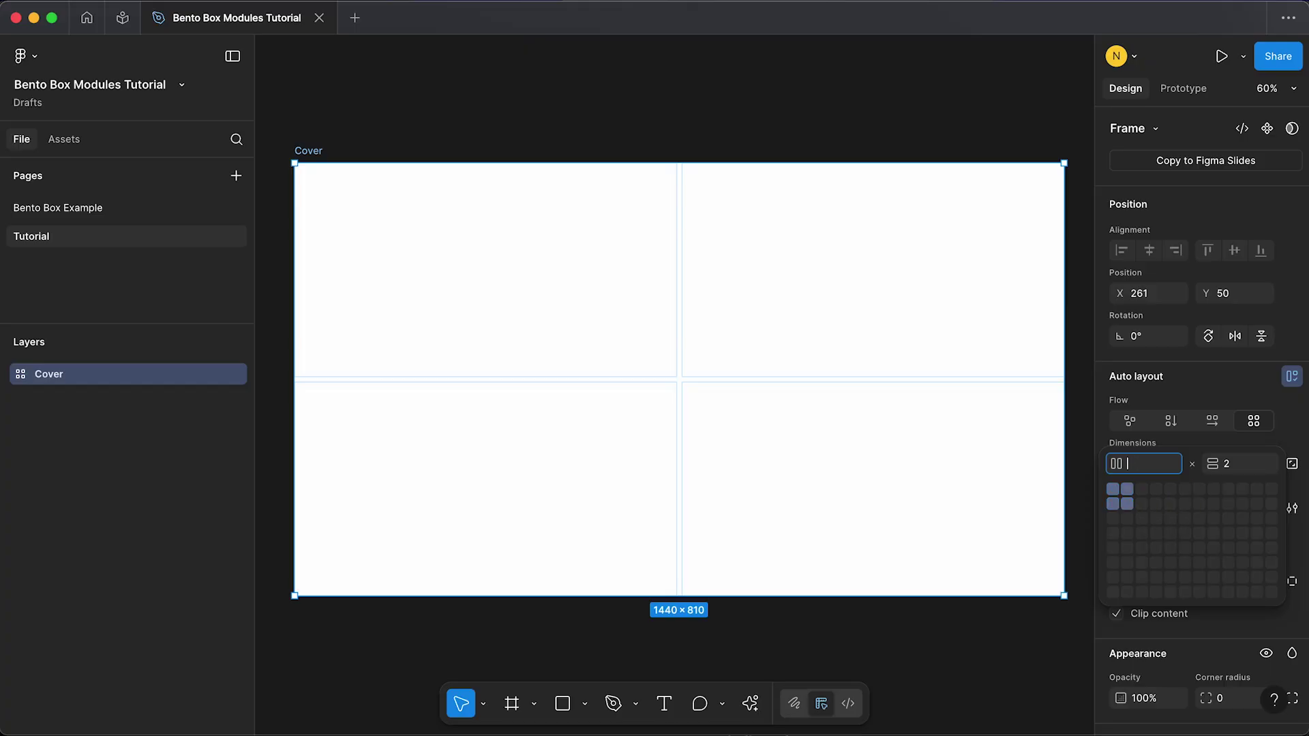
pyautogui.write('12')
pyautogui.click(1237, 465)
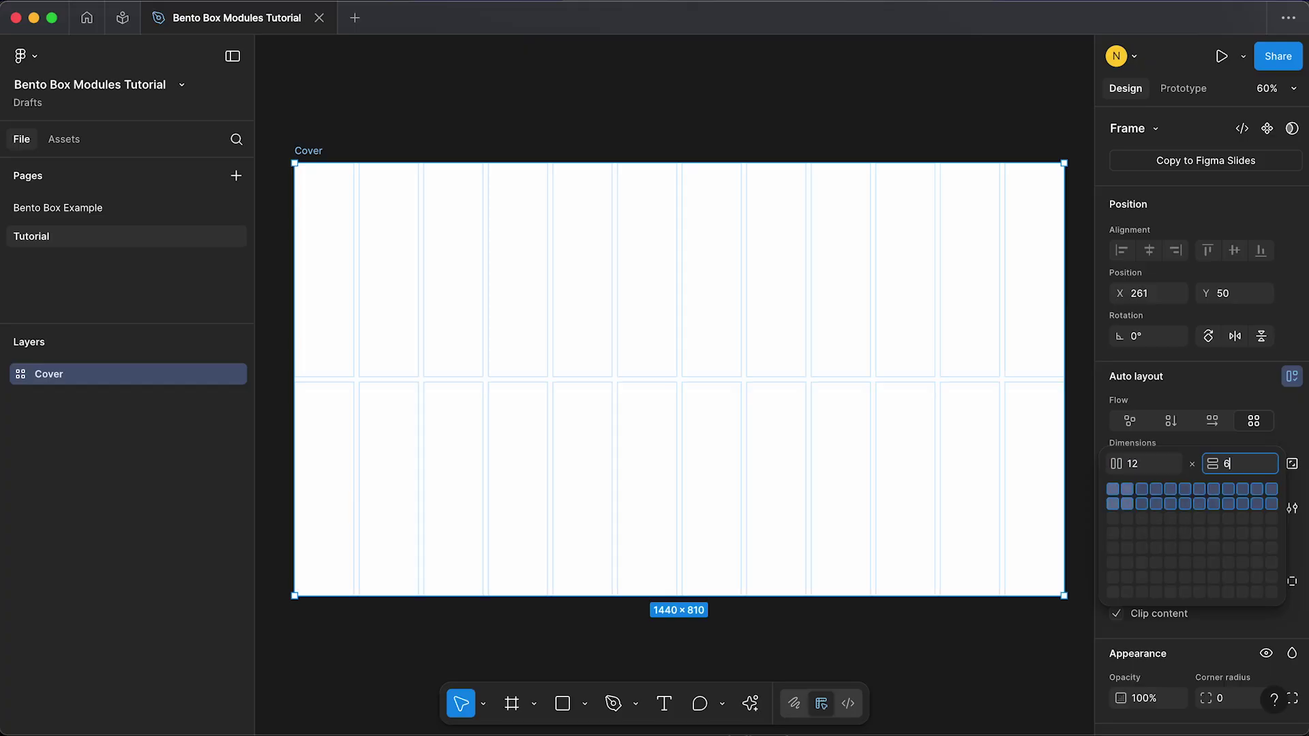
pyautogui.write('6')
pyautogui.press('Return')
pyautogui.press('Escape')
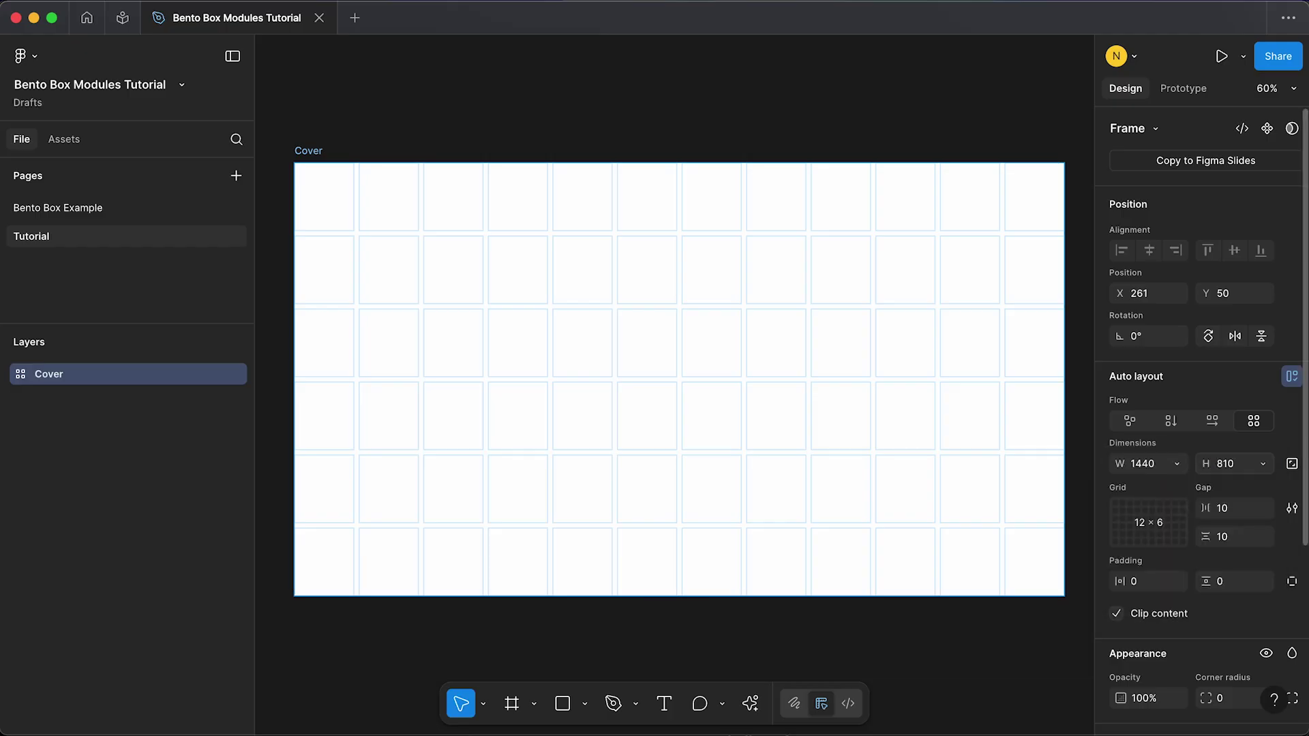
# - Set both grid gaps to 20 and both horizontal and vertical paddings to 50
pyautogui.click(1234, 509)
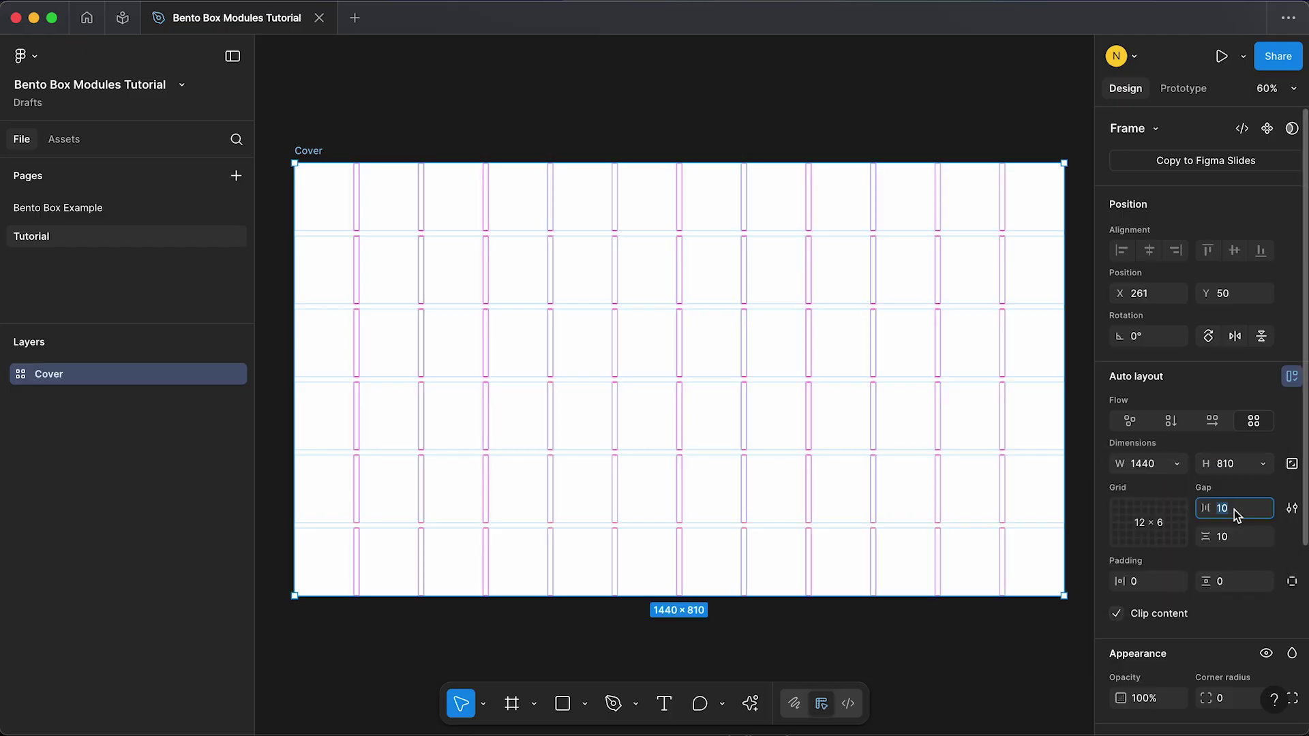
pyautogui.write('20')
pyautogui.press('Tab')
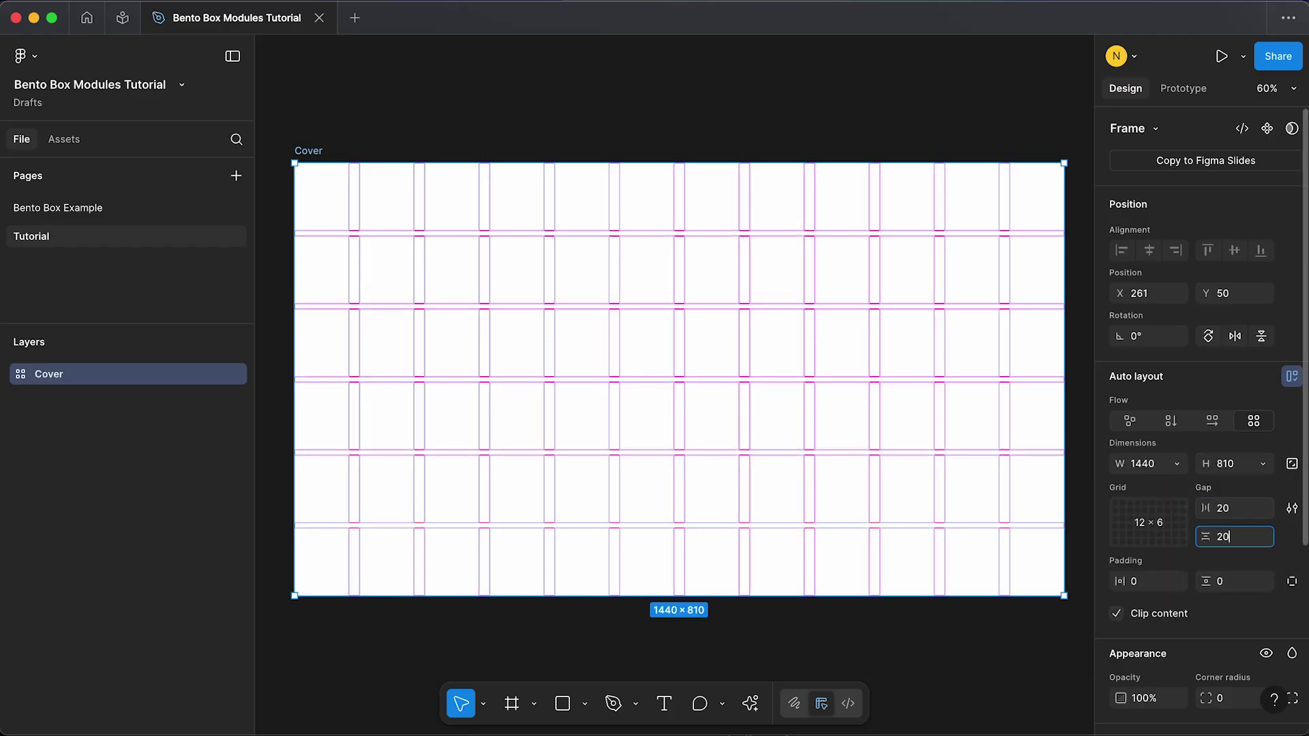
pyautogui.press('Return')
pyautogui.write('50')
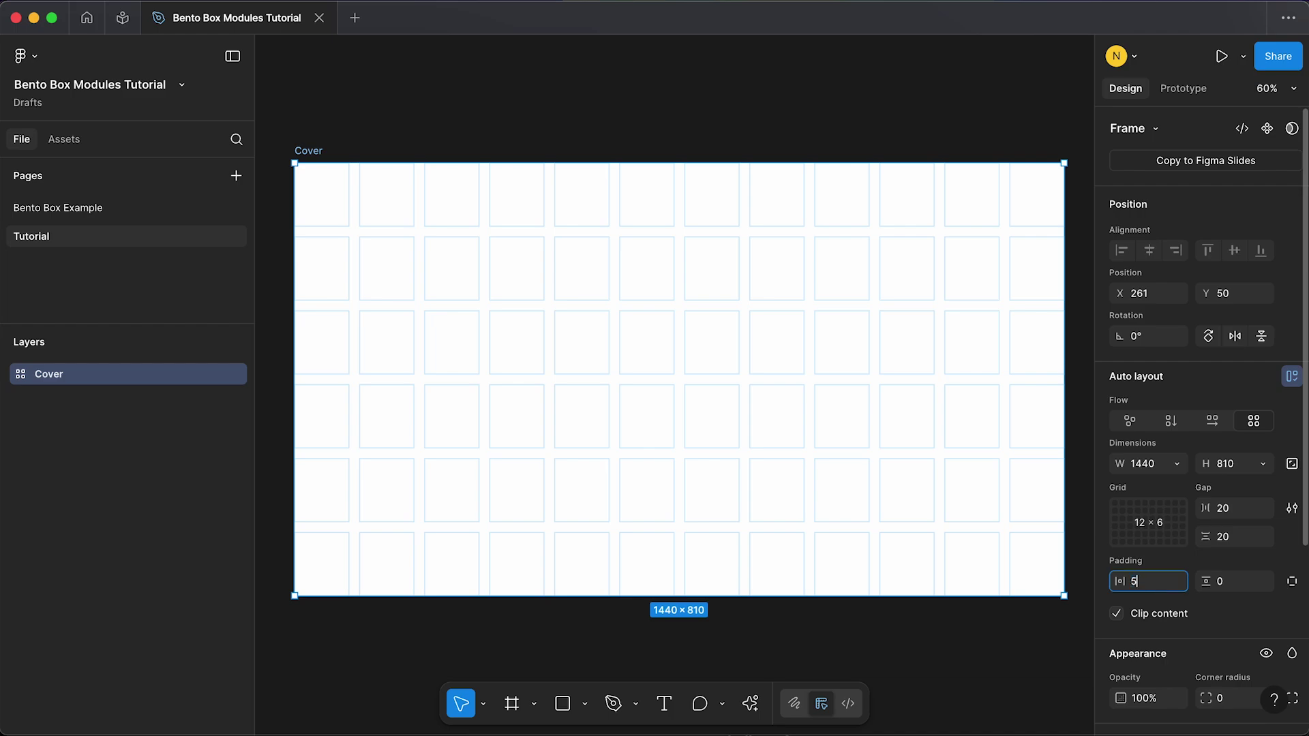
pyautogui.press('Tab')
pyautogui.write('50')
pyautogui.press('Return')
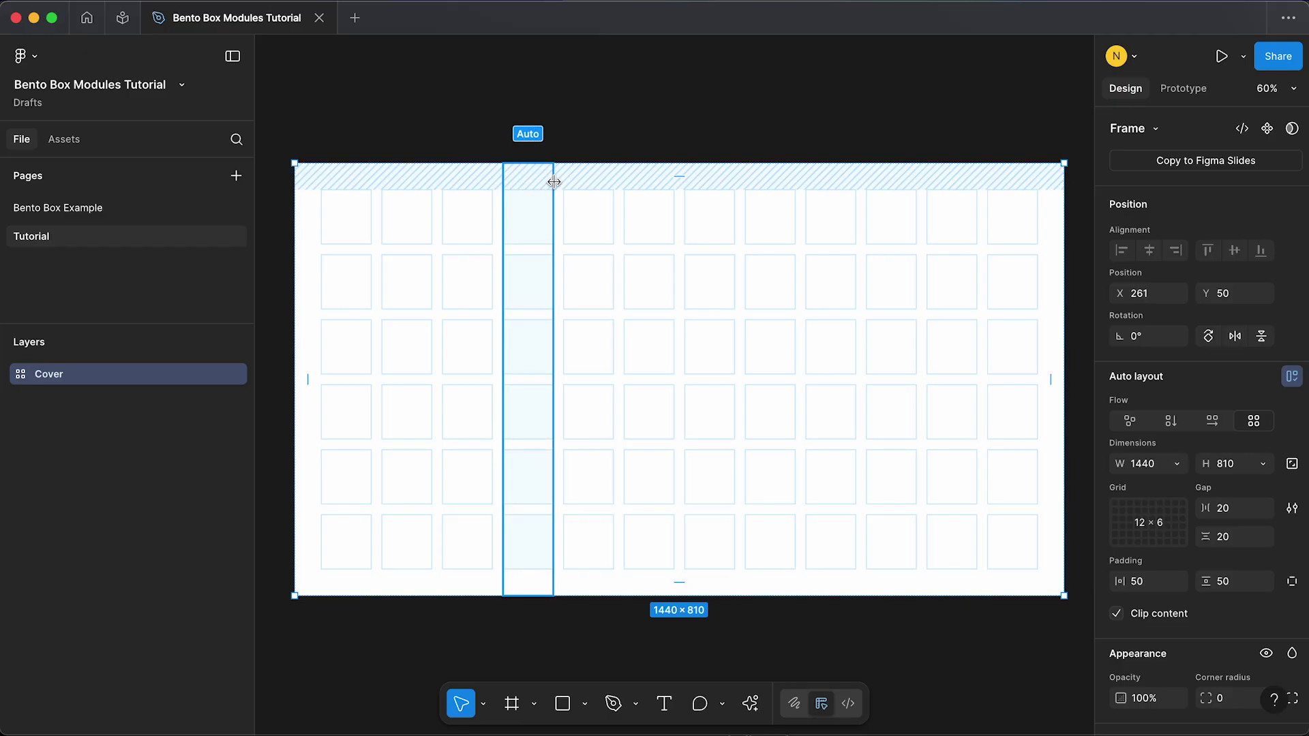
pyautogui.moveTo(559, 181)
pyautogui.mouseDown()
pyautogui.moveTo(640, 191)
pyautogui.moveTo(538, 193)
pyautogui.moveTo(628, 198)
pyautogui.moveTo(553, 198)
pyautogui.mouseUp()
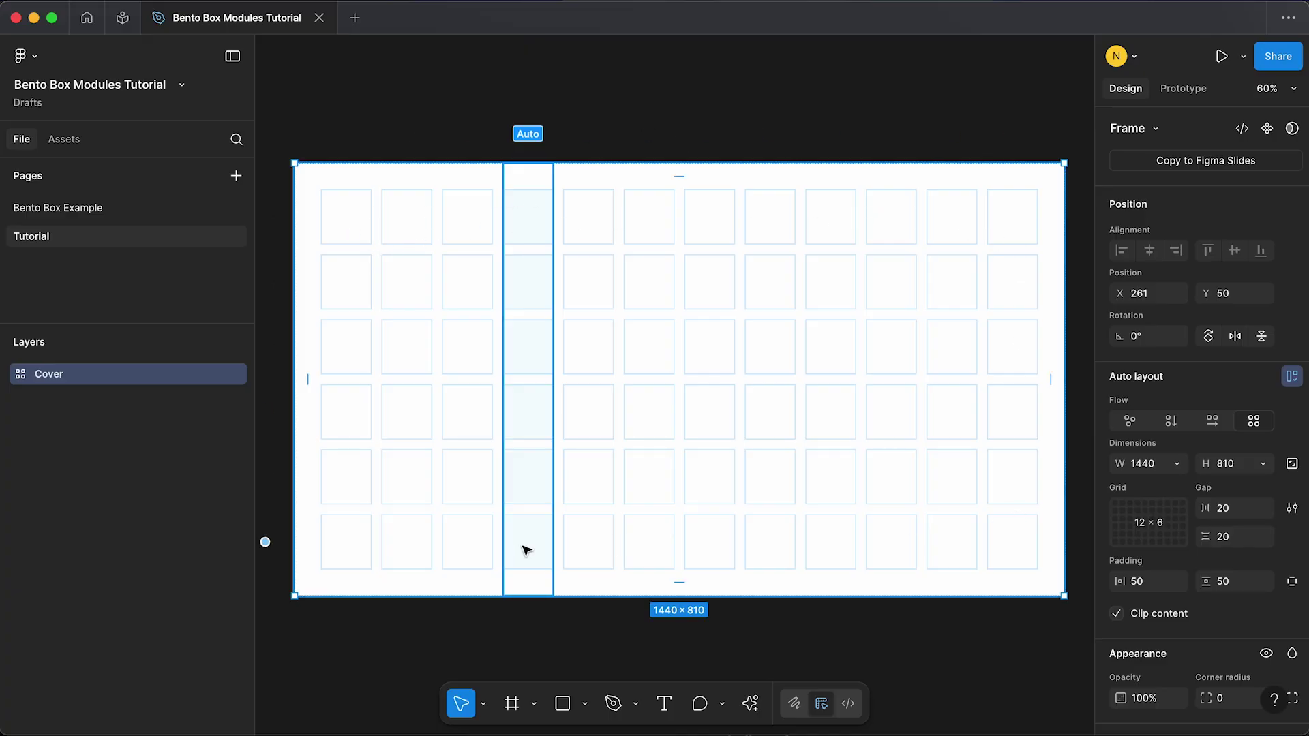
# - Change the Cover frame's fill hex from FFFFFF to 0A0A0A
pyautogui.click(614, 105)
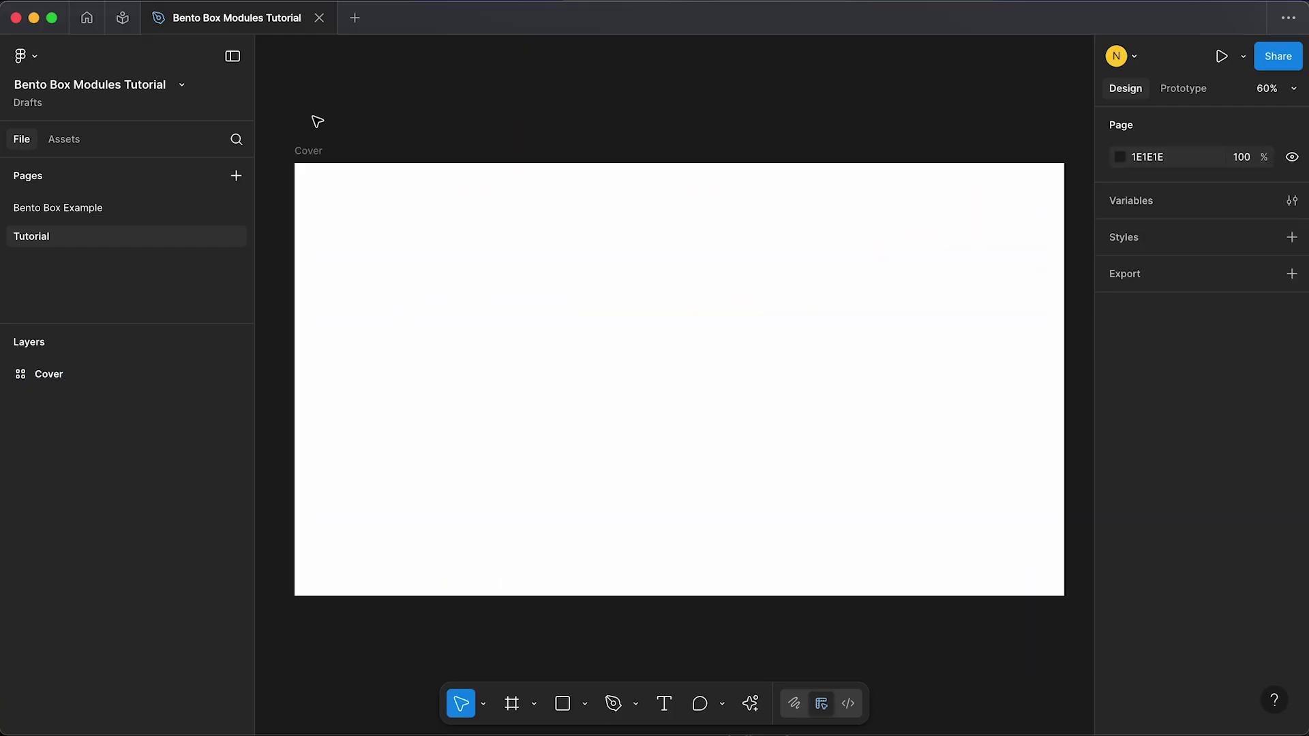
pyautogui.click(318, 150)
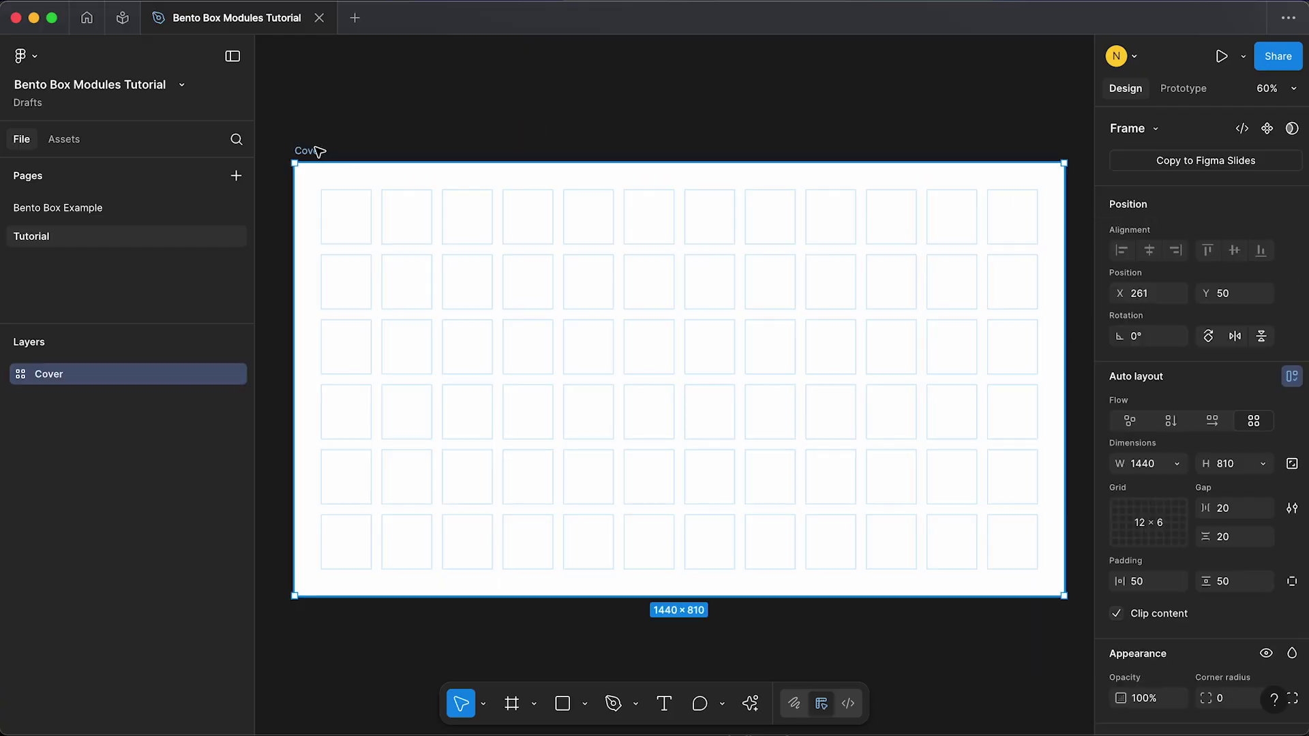
pyautogui.scroll(-3, 1189, 489)
pyautogui.click(1159, 583)
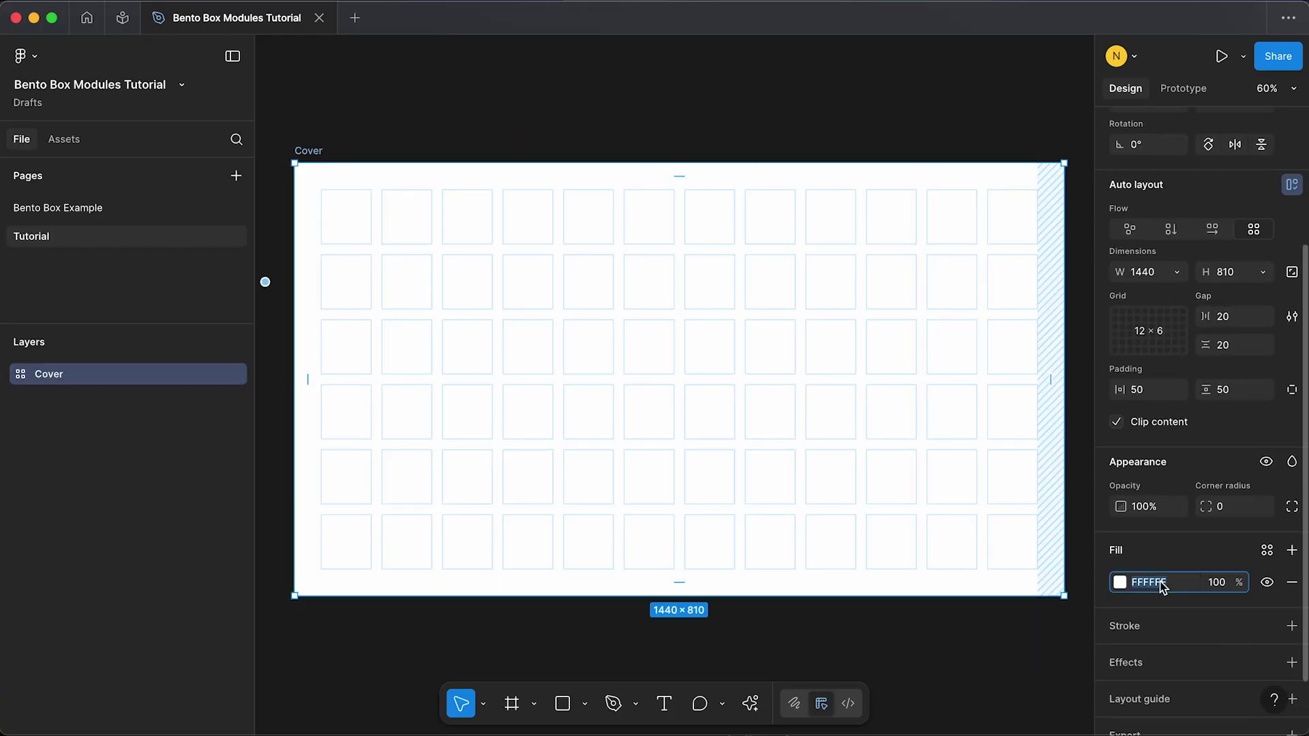
pyautogui.write('0a0a')
pyautogui.press('Return')
pyautogui.click(839, 121)
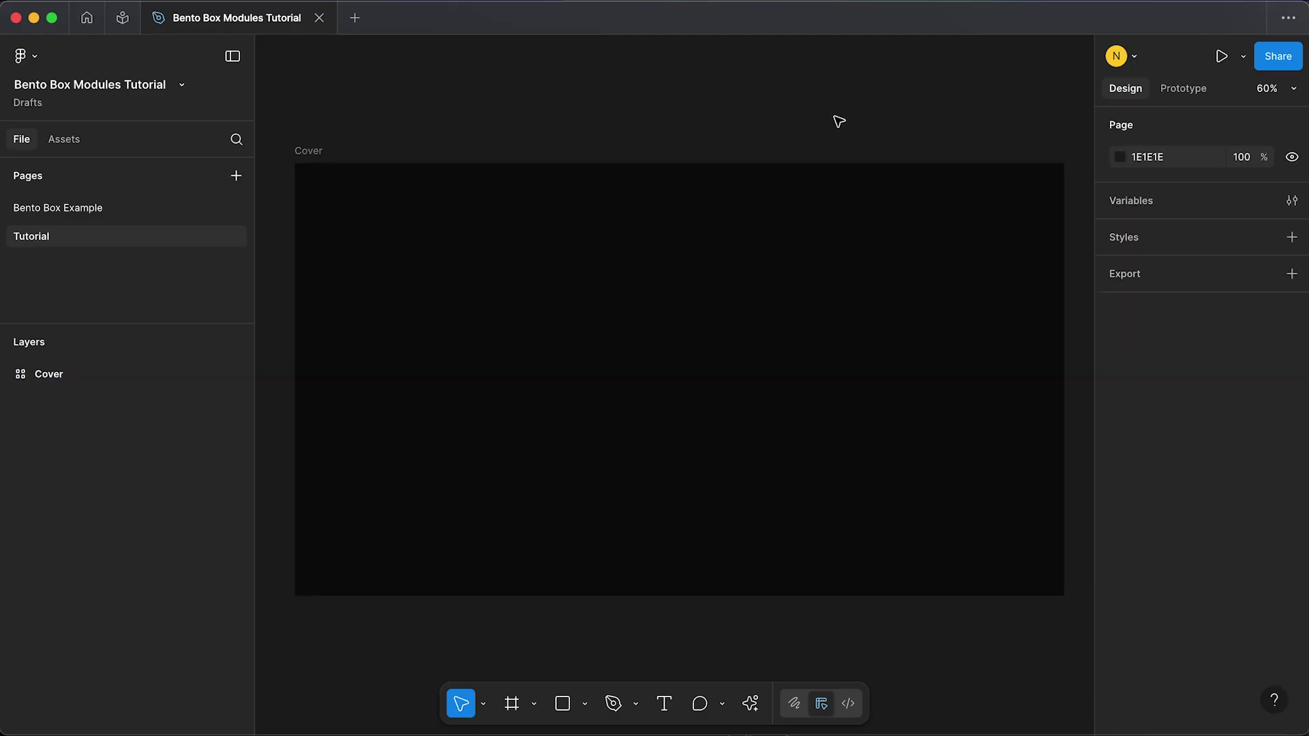
pyautogui.scroll(3, 839, 121)
pyautogui.click(664, 704)
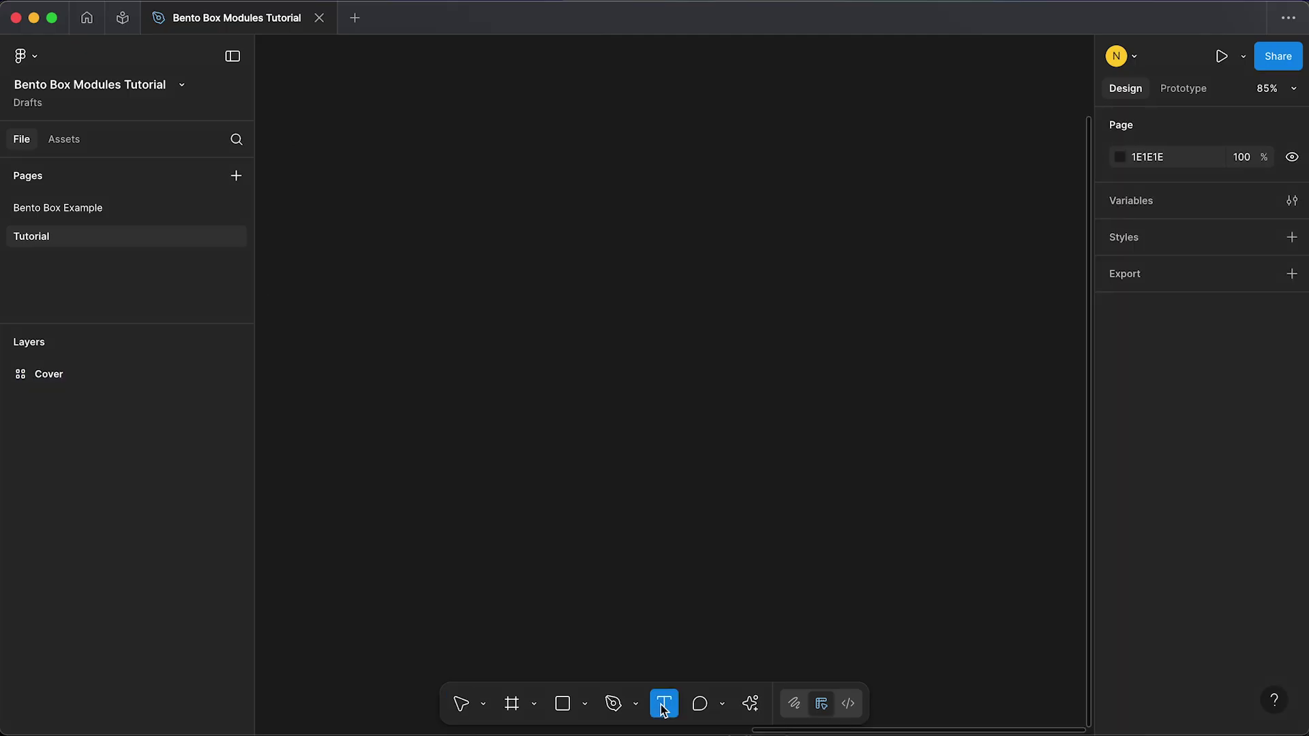
# - Add the heading 'Create Bento Boxes Faster' and place a duplicate above it
pyautogui.click(530, 359)
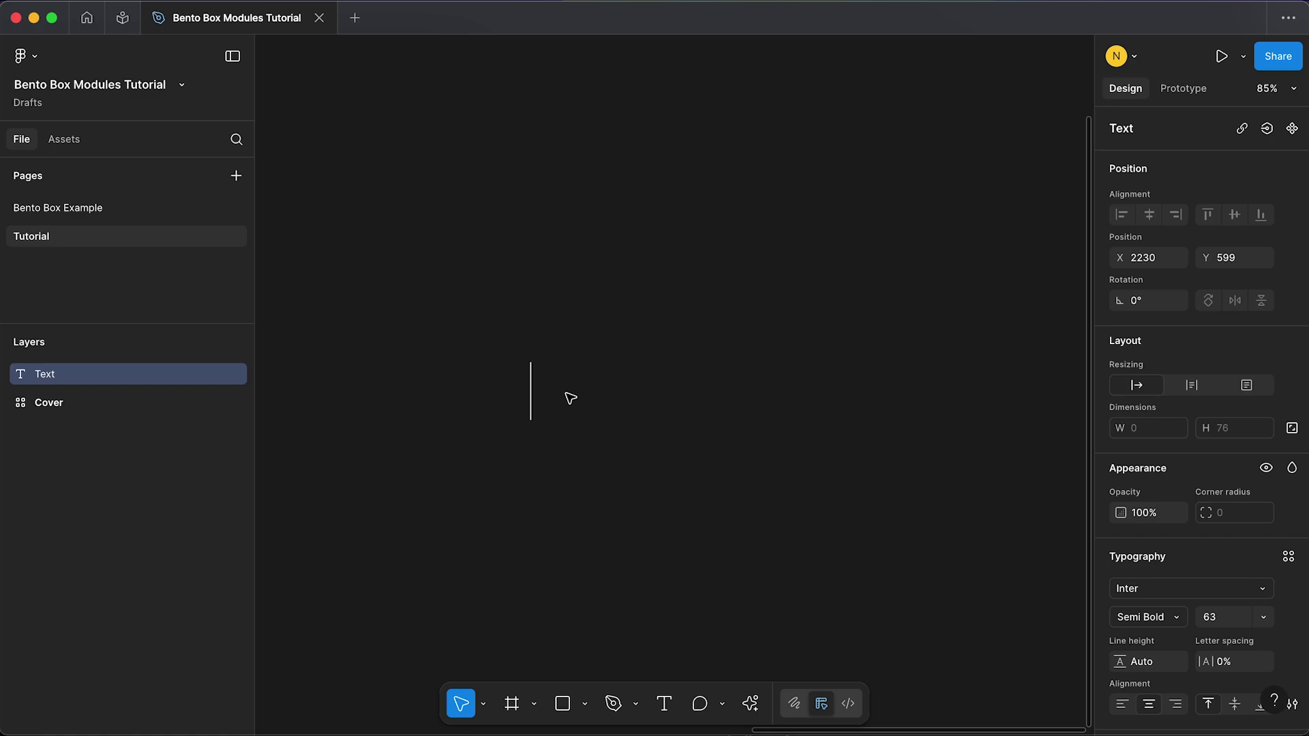
pyautogui.write('Create Bento ')
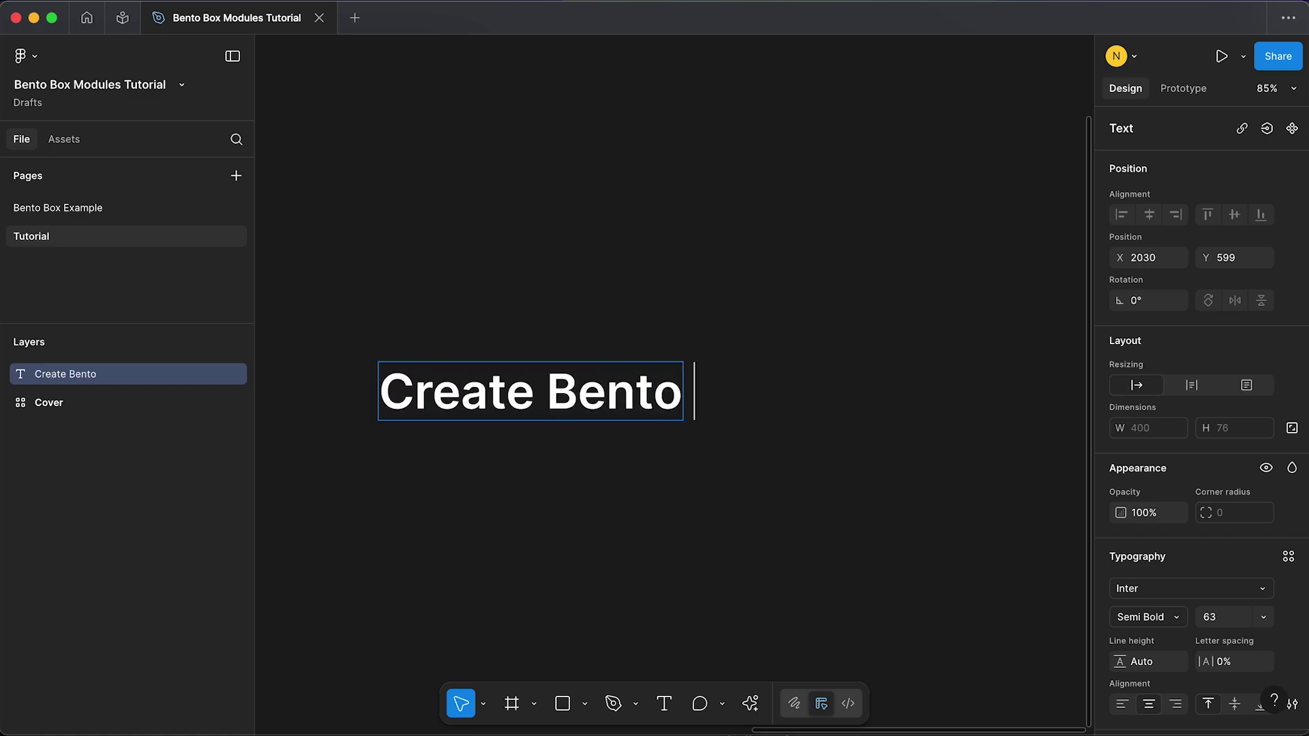
pyautogui.write('Boxes Faster')
pyautogui.press('Escape')
pyautogui.moveTo(617, 382); pyautogui.dragTo(630, 330)
# - Retype the duplicate as 'Customisable Templates' at font size 28, Medium weight
pyautogui.doubleClick(692, 331)
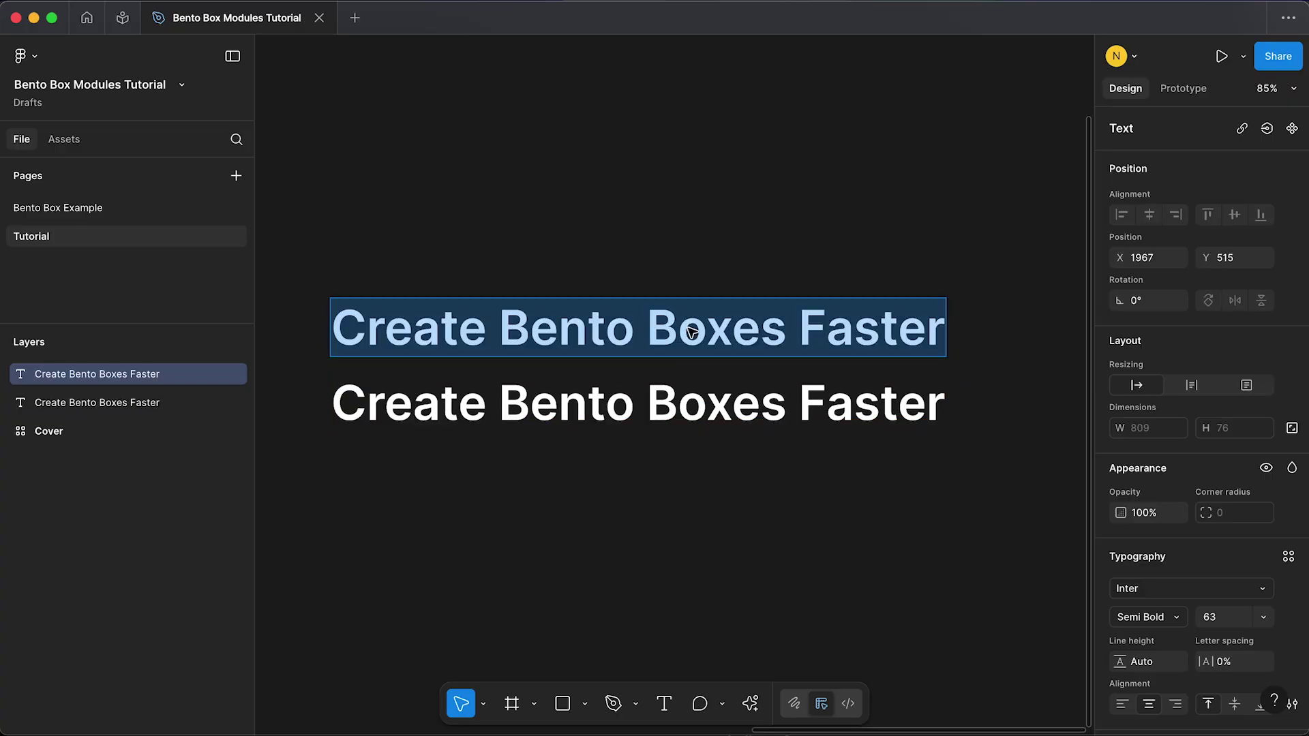
pyautogui.write('Cust')
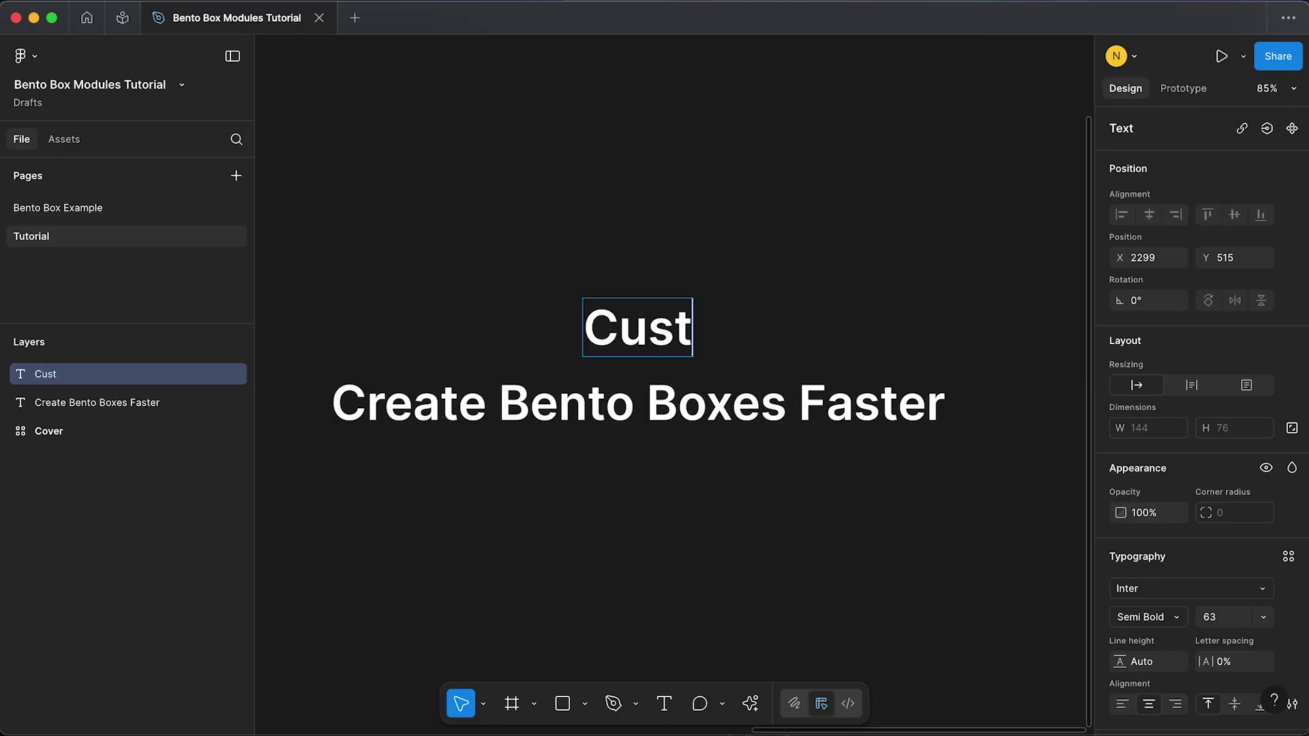
pyautogui.write('omisable')
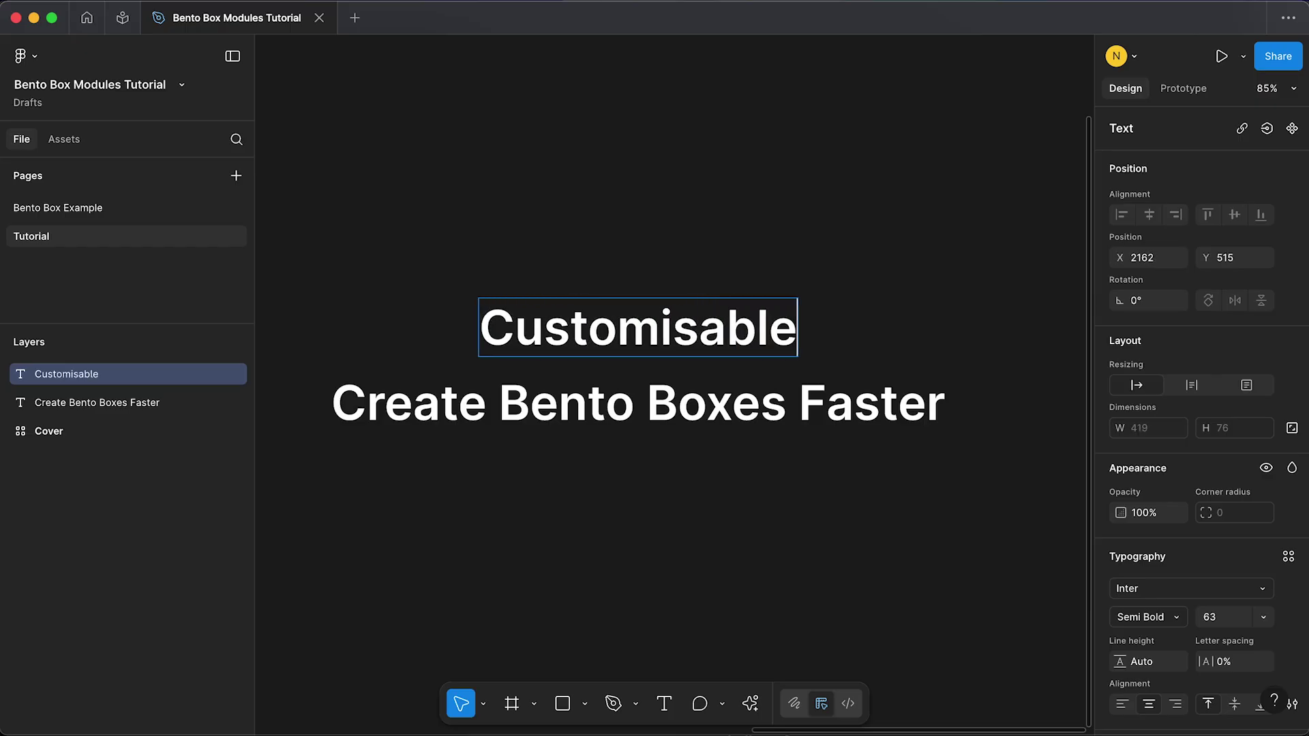
pyautogui.write(' Templates')
pyautogui.press('Escape')
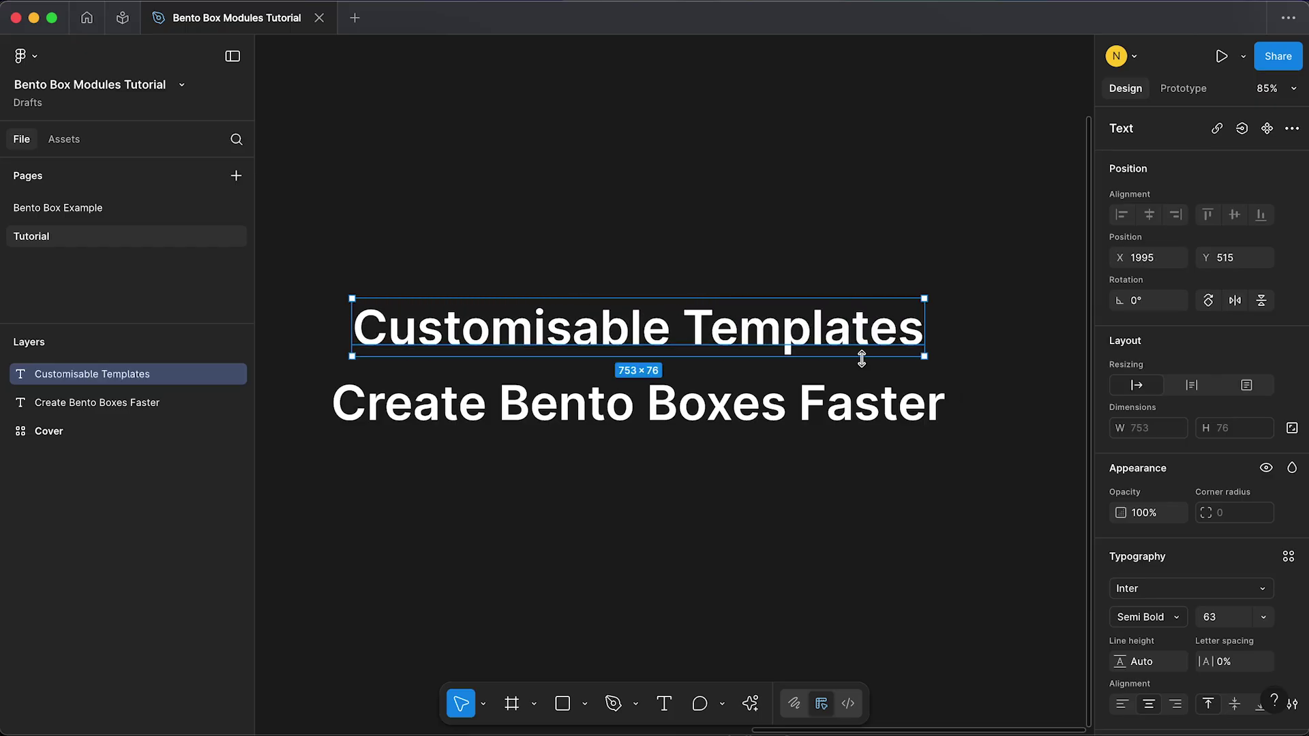
pyautogui.click(1218, 620)
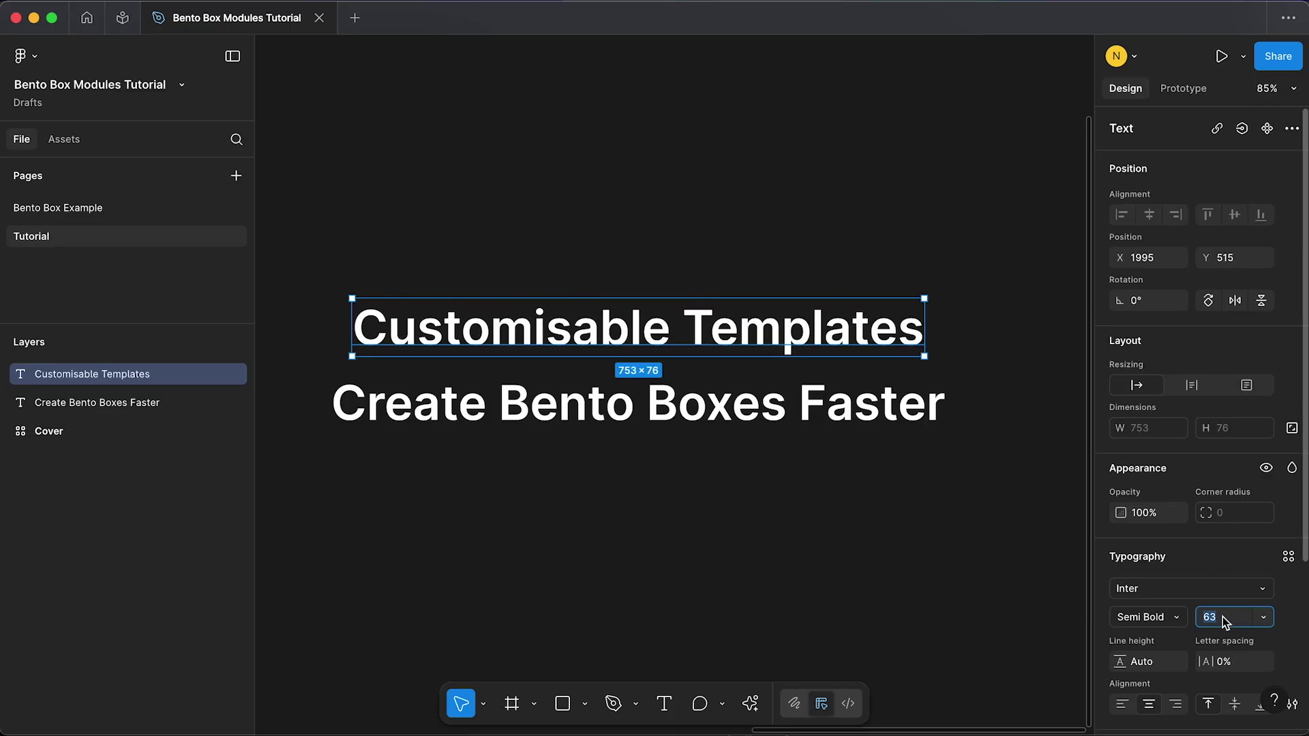
pyautogui.write('28')
pyautogui.press('Return')
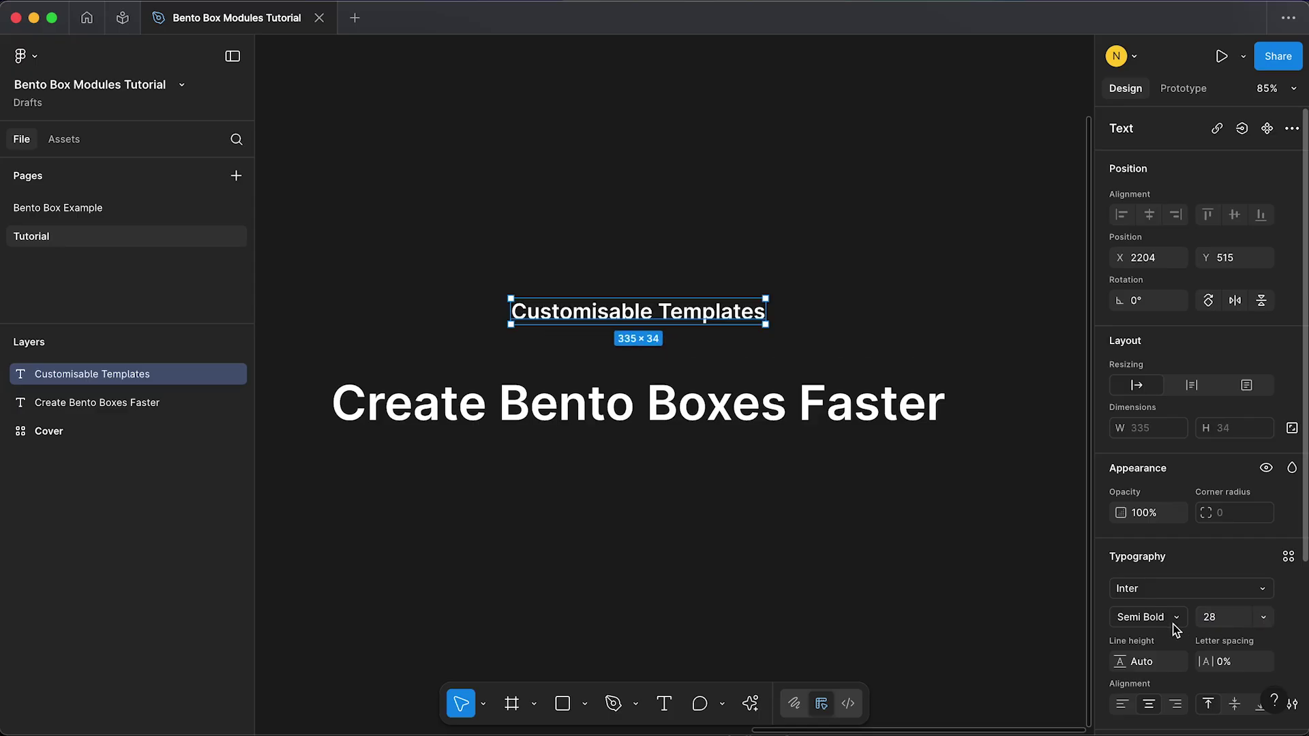
pyautogui.click(1174, 623)
pyautogui.click(1168, 599)
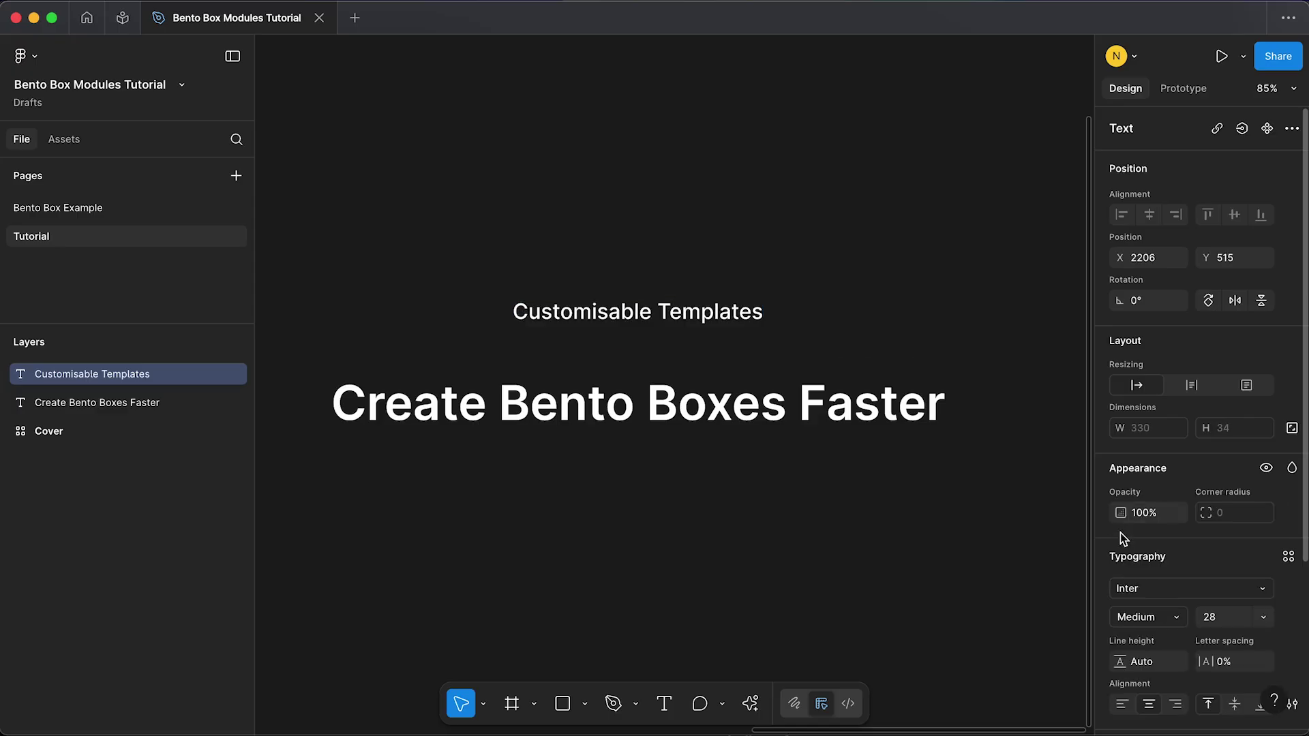
pyautogui.hotkey('shift', 'Down')
pyautogui.hotkey('shift', 'Down')
pyautogui.hotkey('shift', 'Down')
pyautogui.hotkey('shift', 'Down')
pyautogui.hotkey('shift', 'Down')
pyautogui.moveTo(926, 262); pyautogui.dragTo(484, 477)
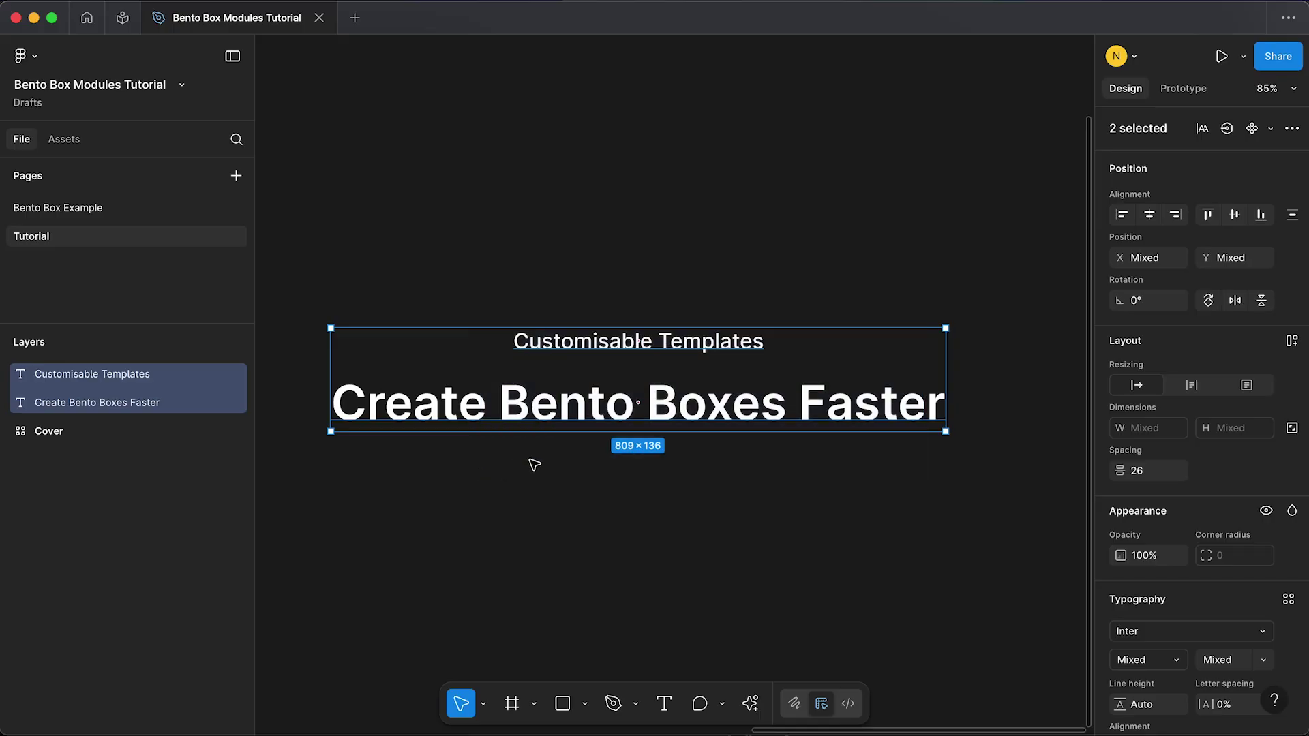
# - Wrap both text lines in an auto layout with a 16 gap
pyautogui.hotkey('shift', 'a')
pyautogui.click(1227, 473)
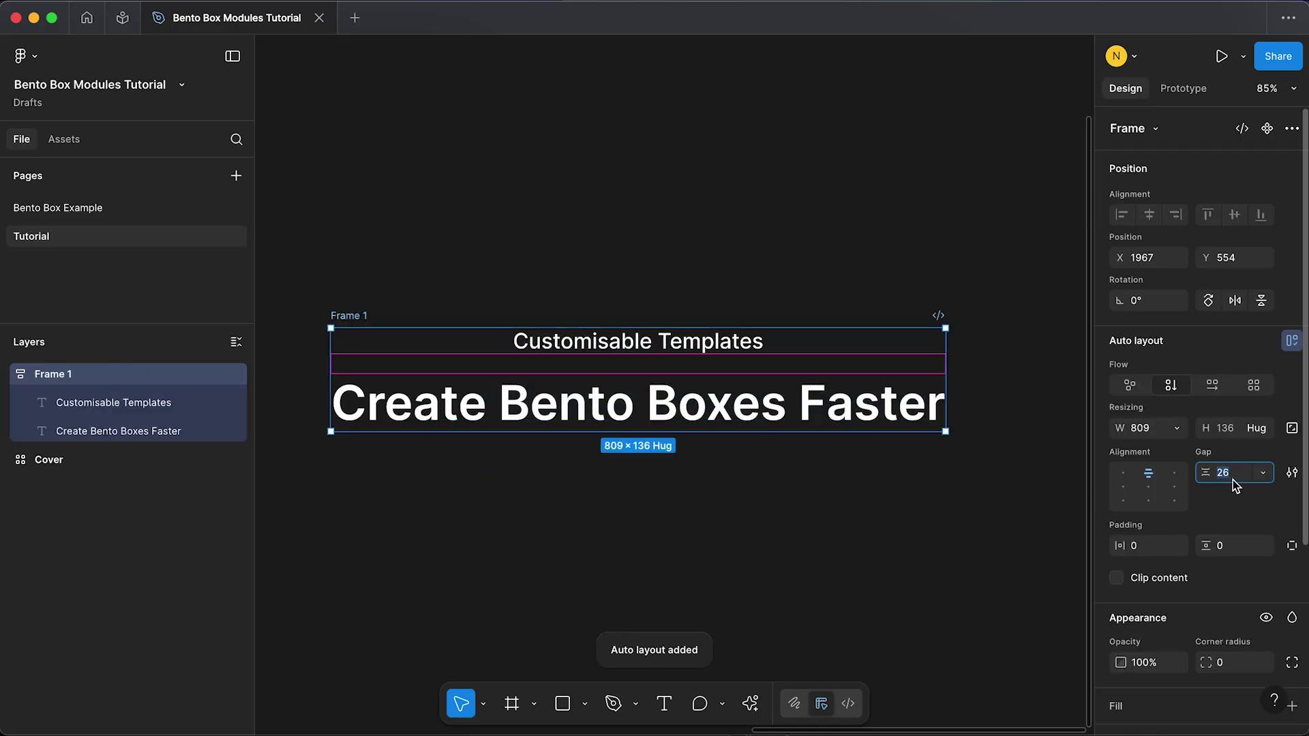
pyautogui.write('1')
pyautogui.press('Return')
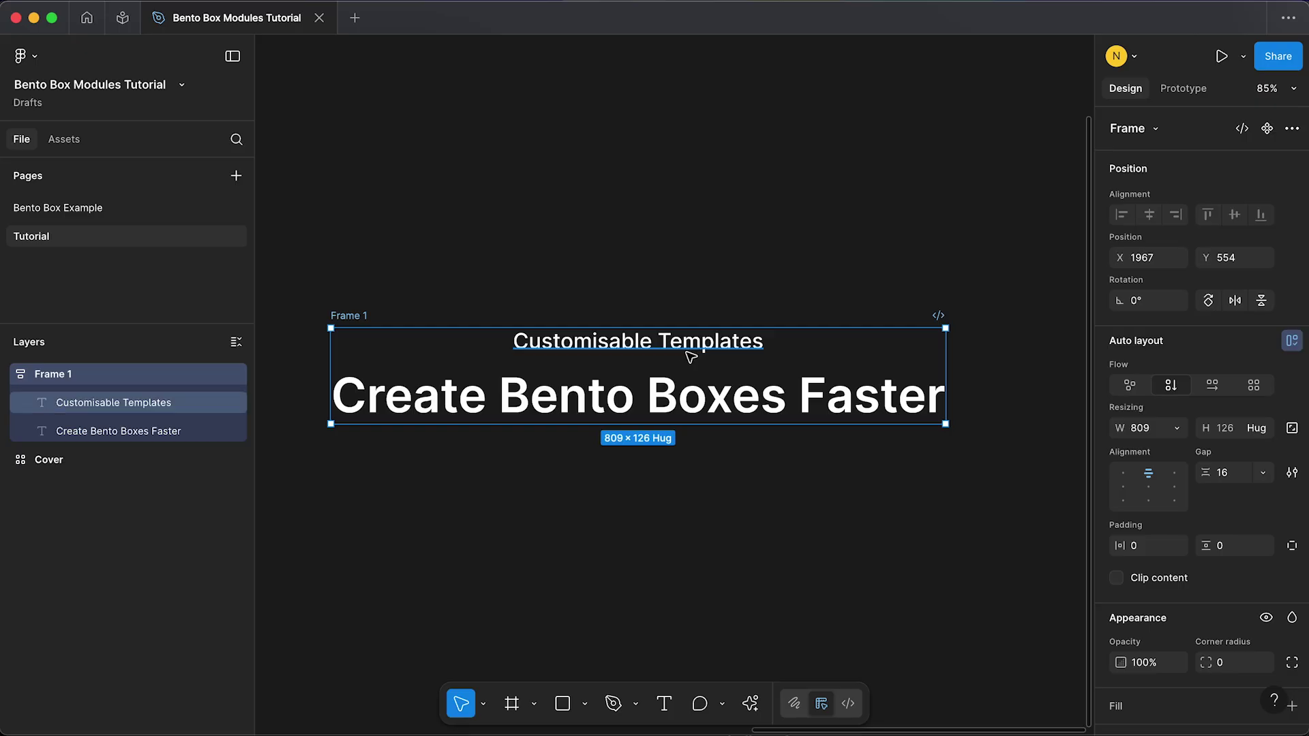
# - Wrap that stack in an outer auto layout frame with 30 horizontal and vertical padding
pyautogui.hotkey('shift', 'a')
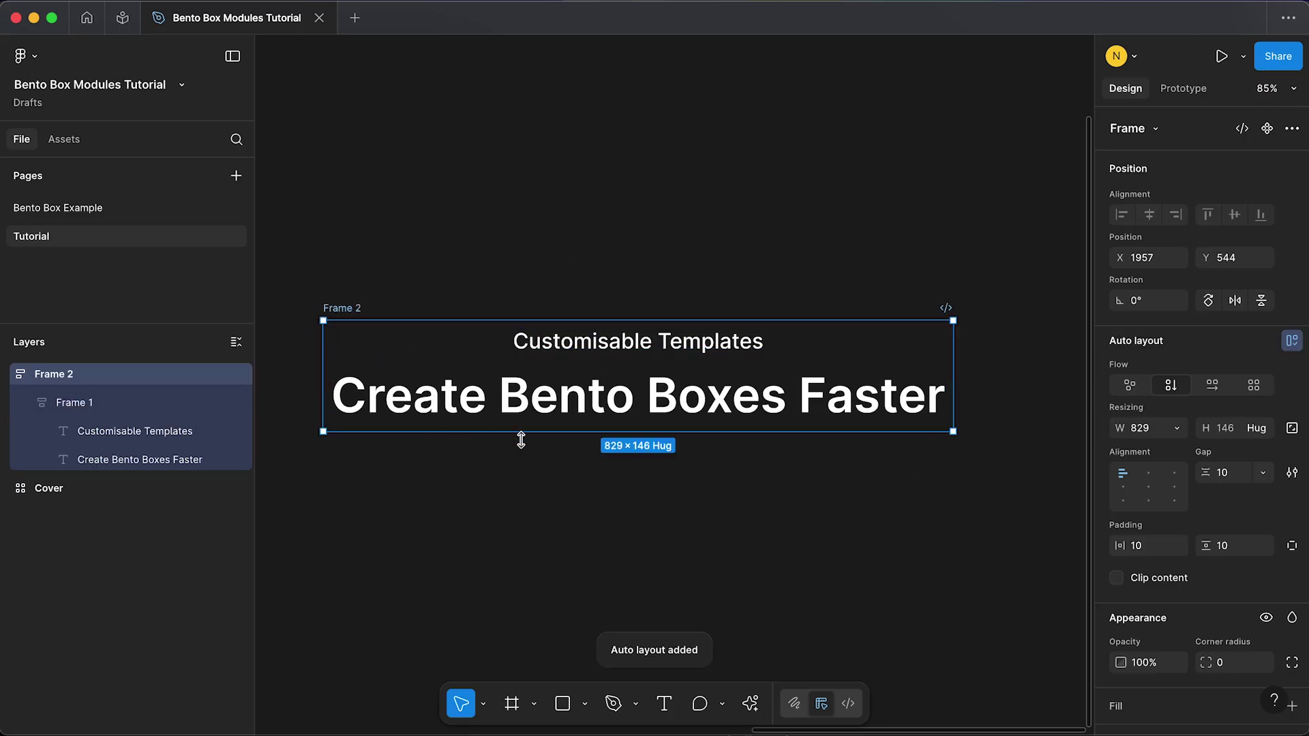
pyautogui.click(1150, 548)
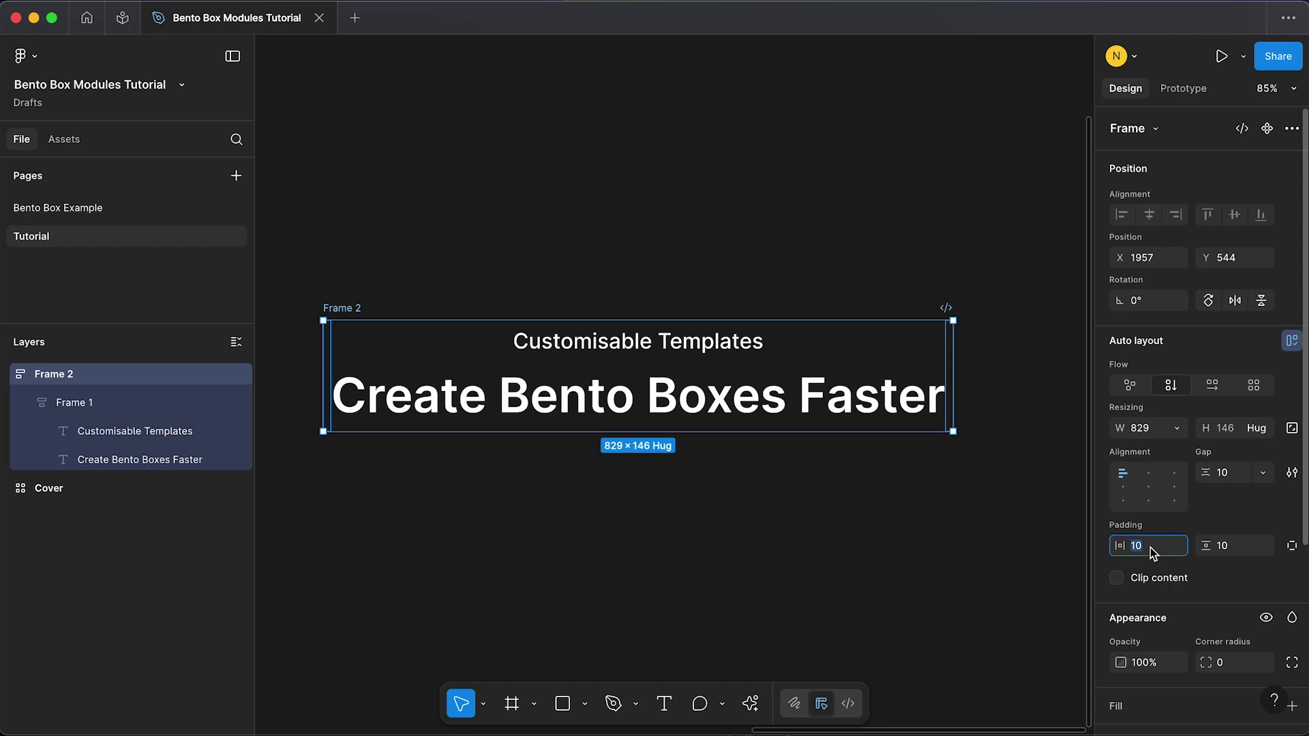
pyautogui.press('Tab')
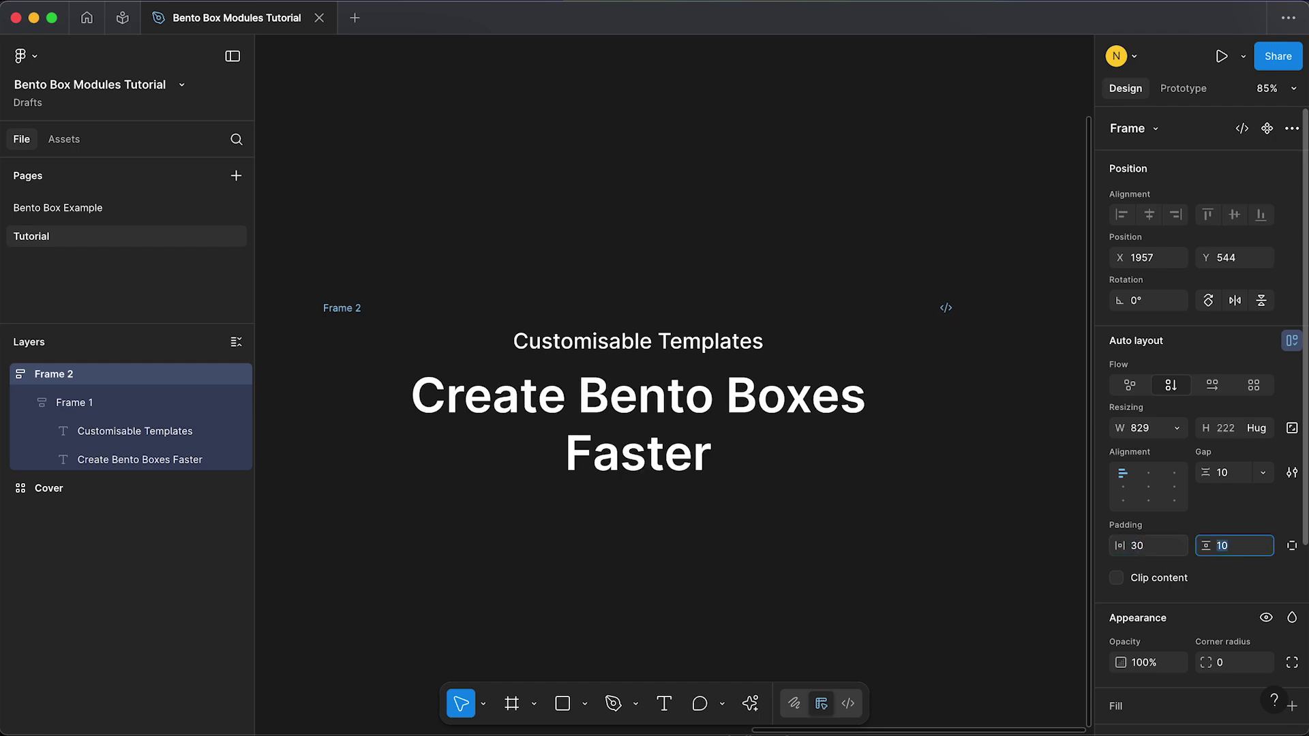
pyautogui.press('Return')
# - Add a linear gradient stroke to Frame 2 with a white end stop at 5% opacity
pyautogui.scroll(-2, 1022, 549)
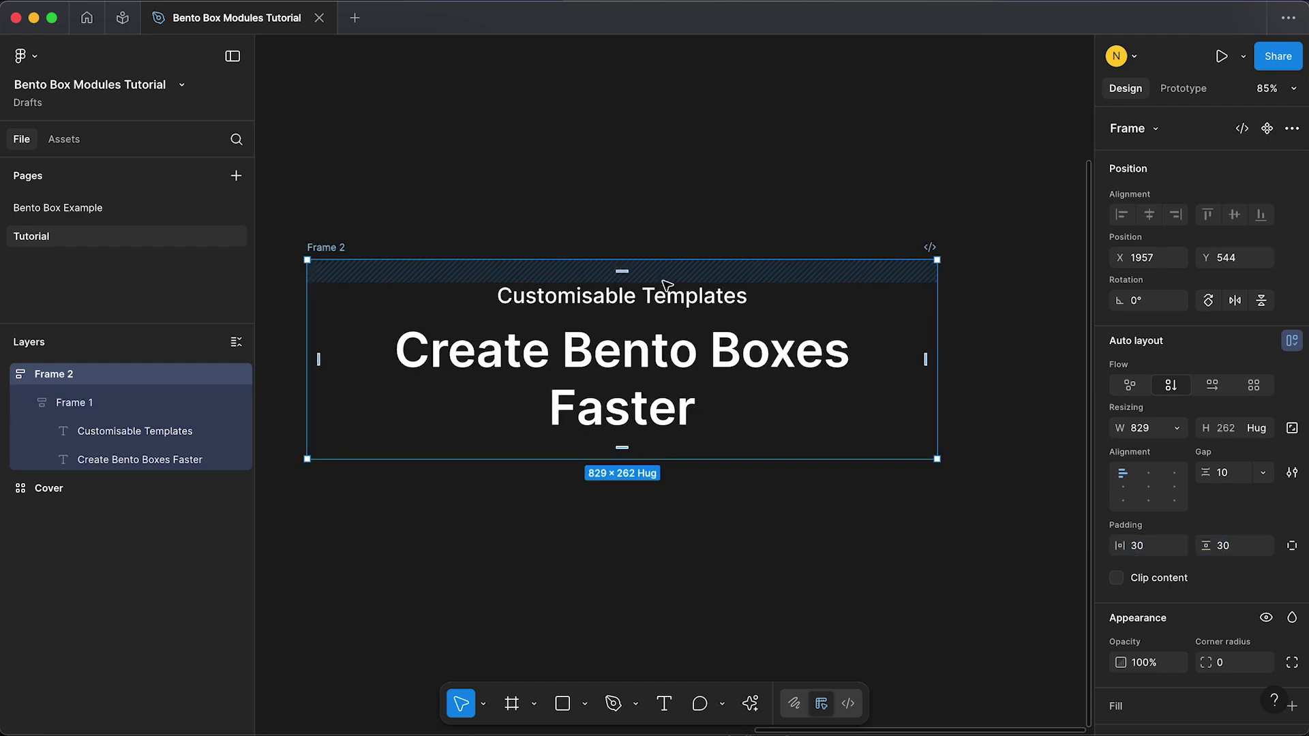
pyautogui.scroll(-5, 1162, 538)
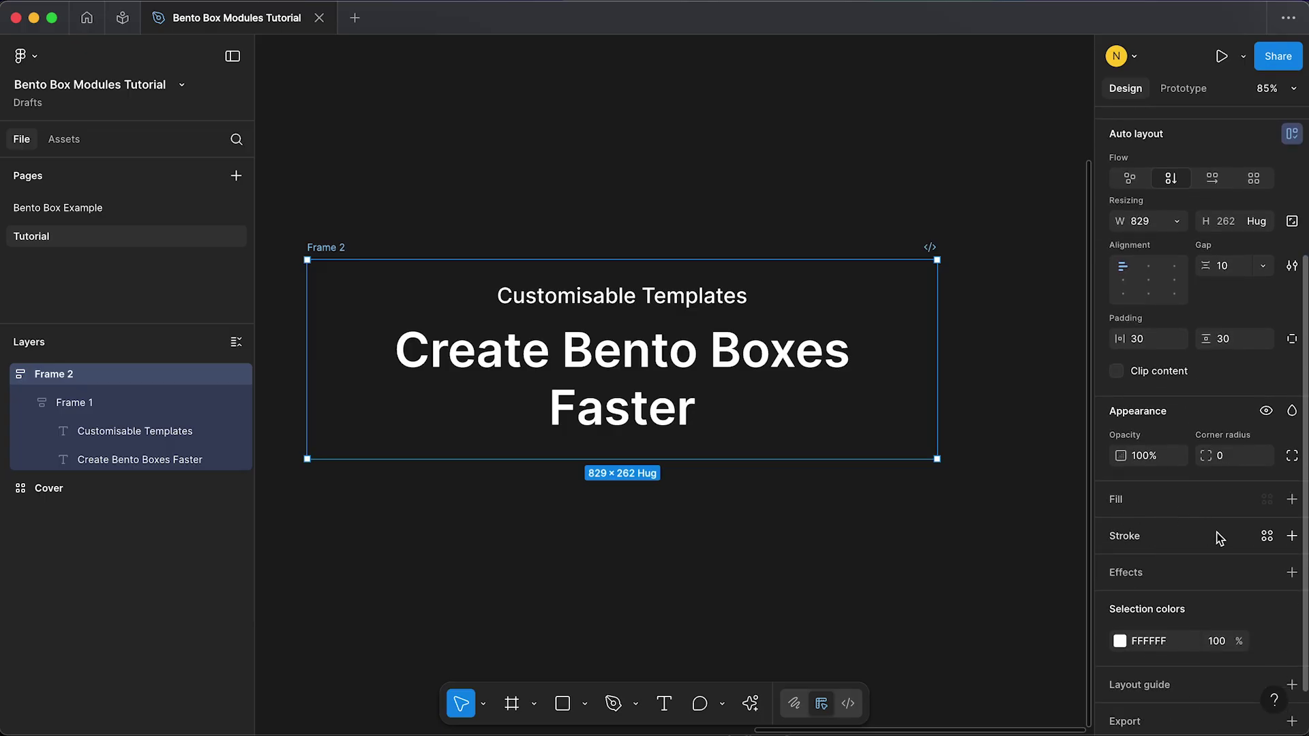
pyautogui.click(1293, 538)
pyautogui.click(1120, 567)
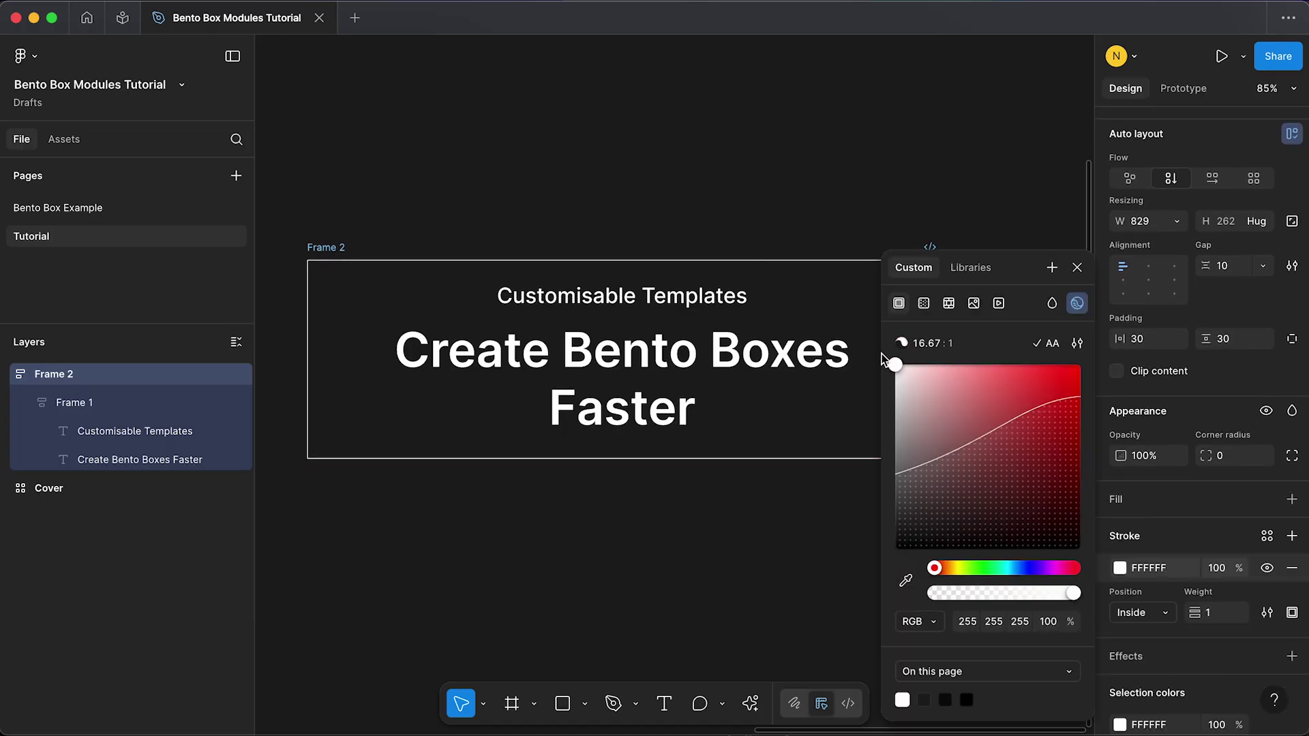
pyautogui.click(924, 304)
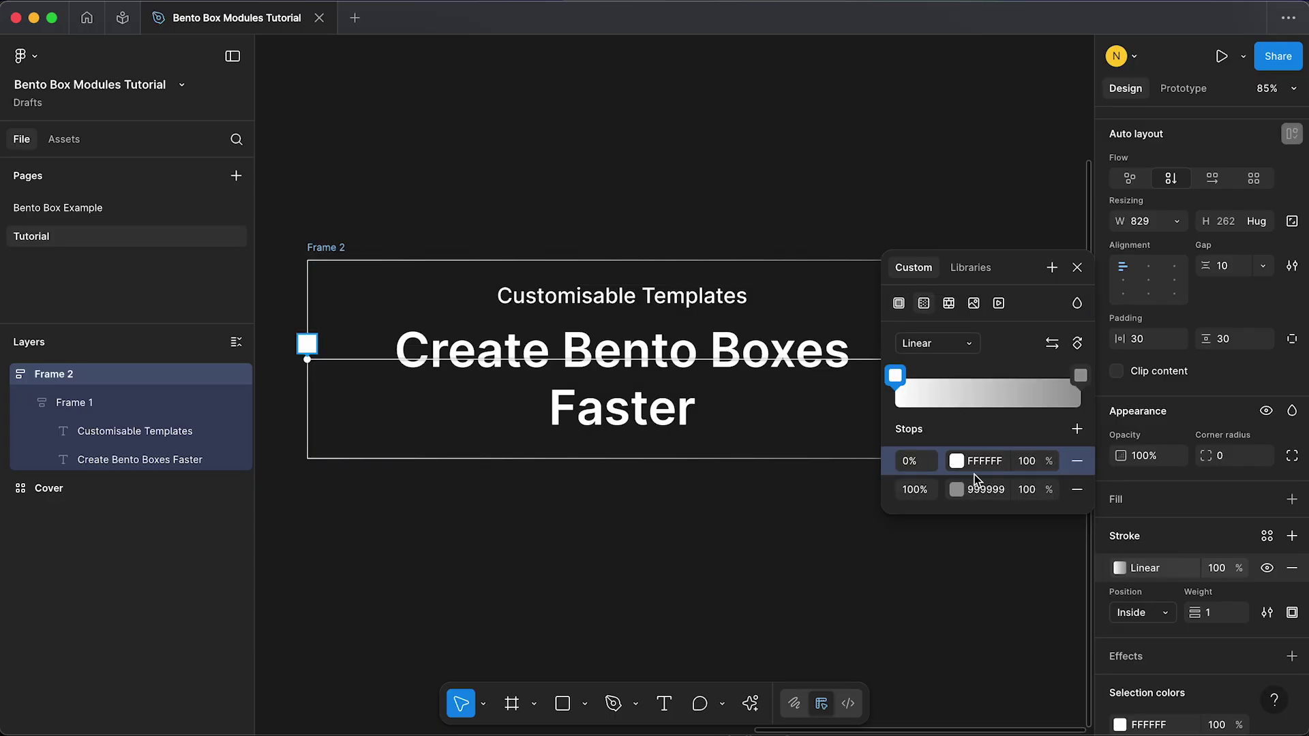
pyautogui.click(988, 488)
pyautogui.write('ffff')
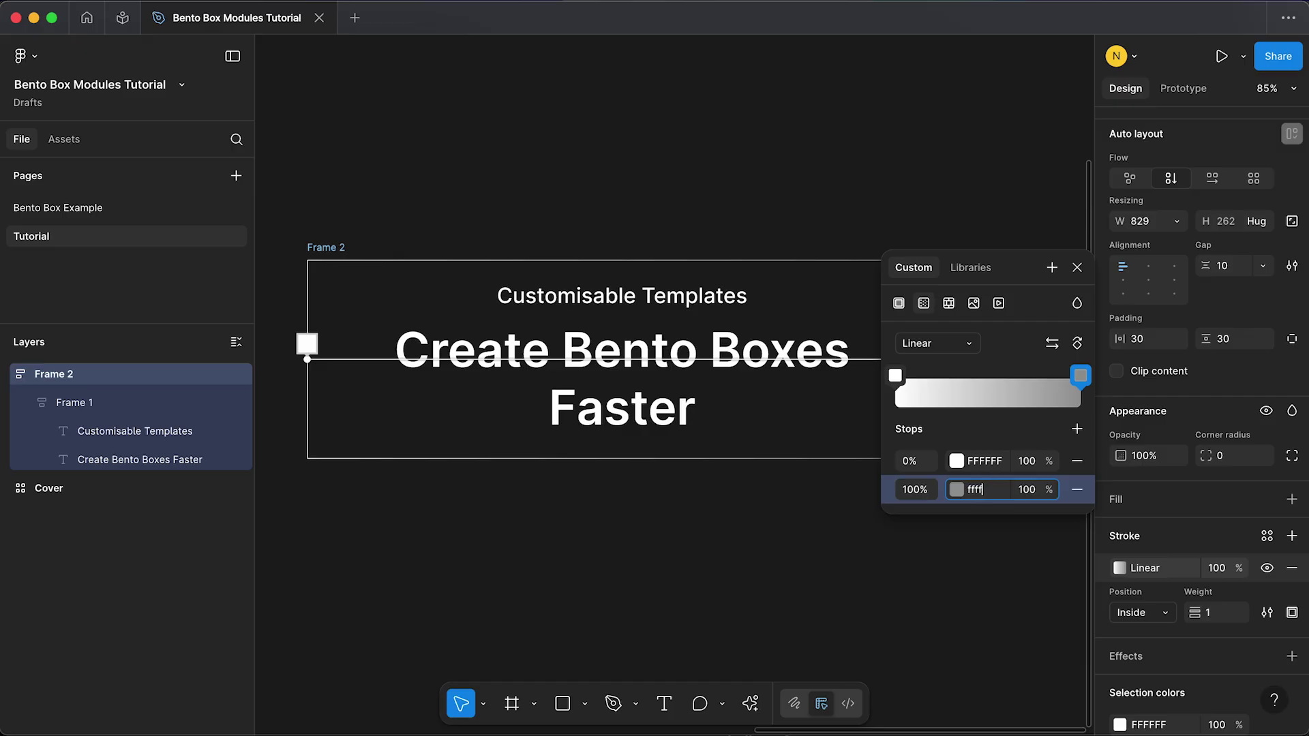
pyautogui.write('ff')
pyautogui.press('Tab')
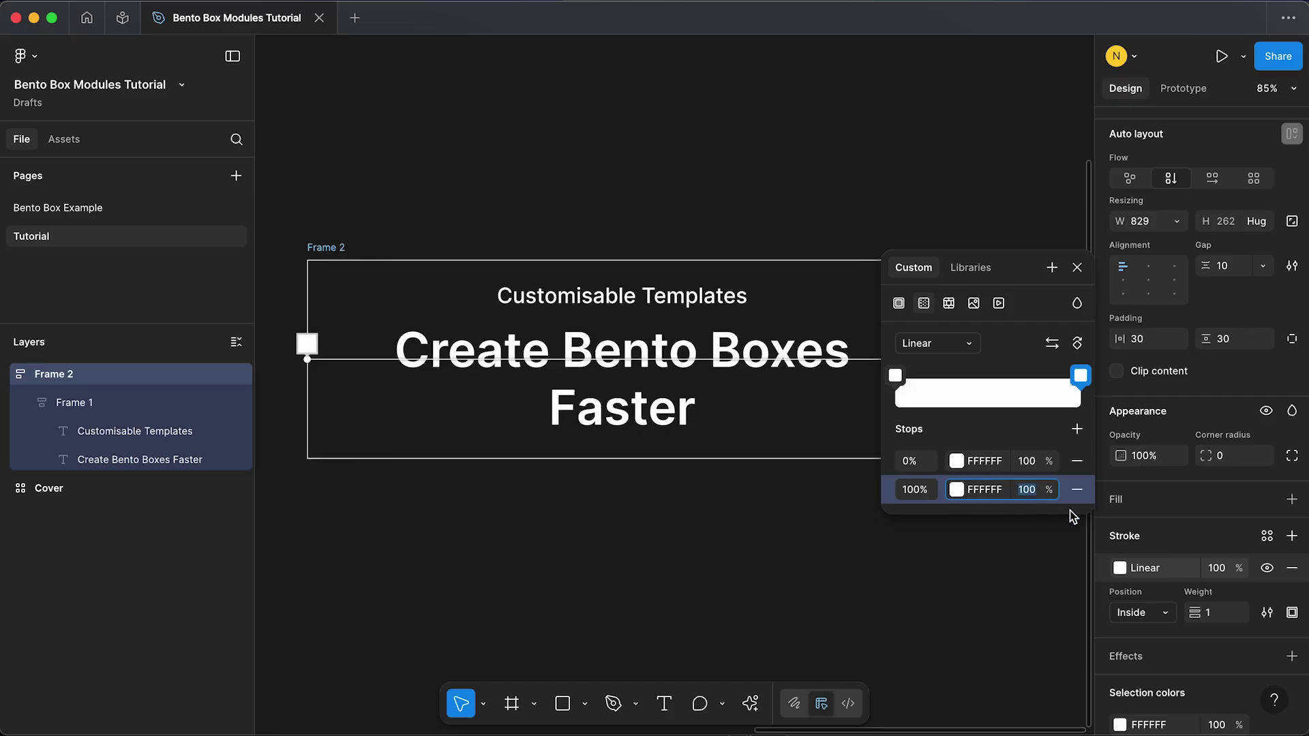
pyautogui.write('5')
# - Drag the gradient start to the frame's top-left corner and the end to bottom-right
pyautogui.click(1028, 464)
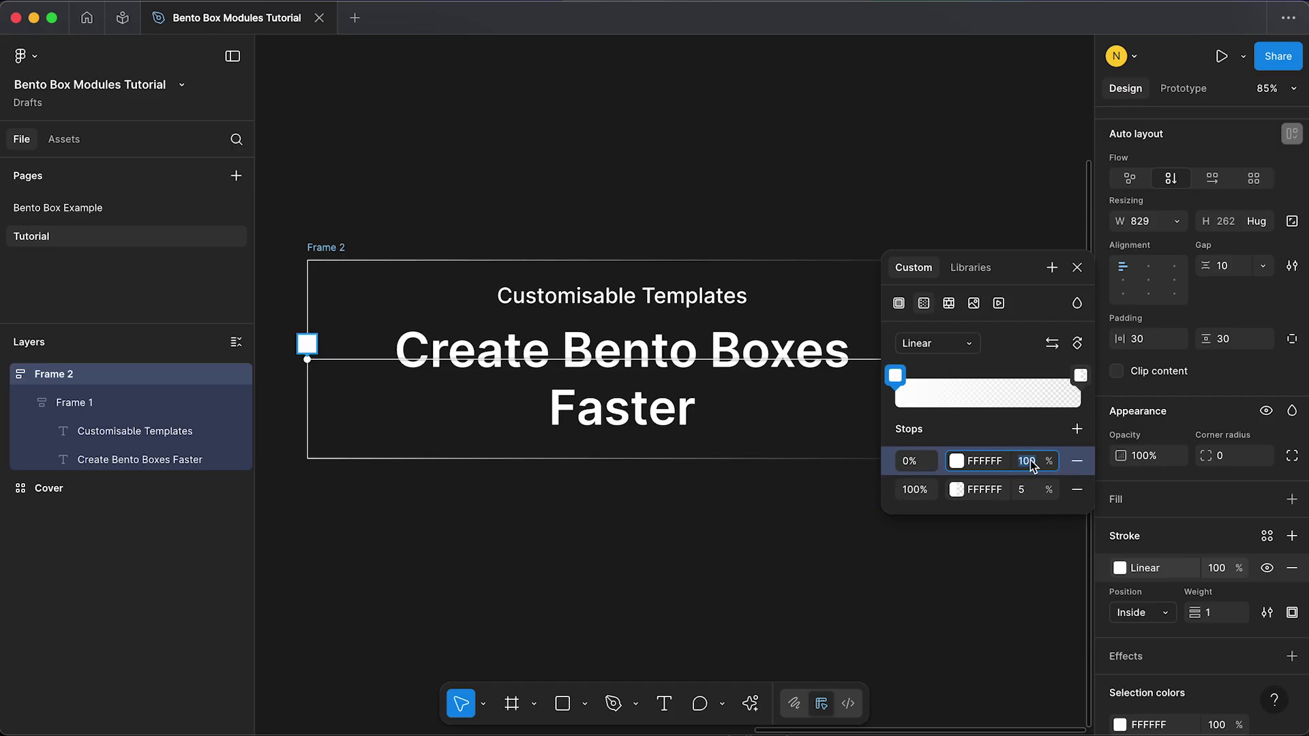
pyautogui.moveTo(307, 358); pyautogui.dragTo(305, 268)
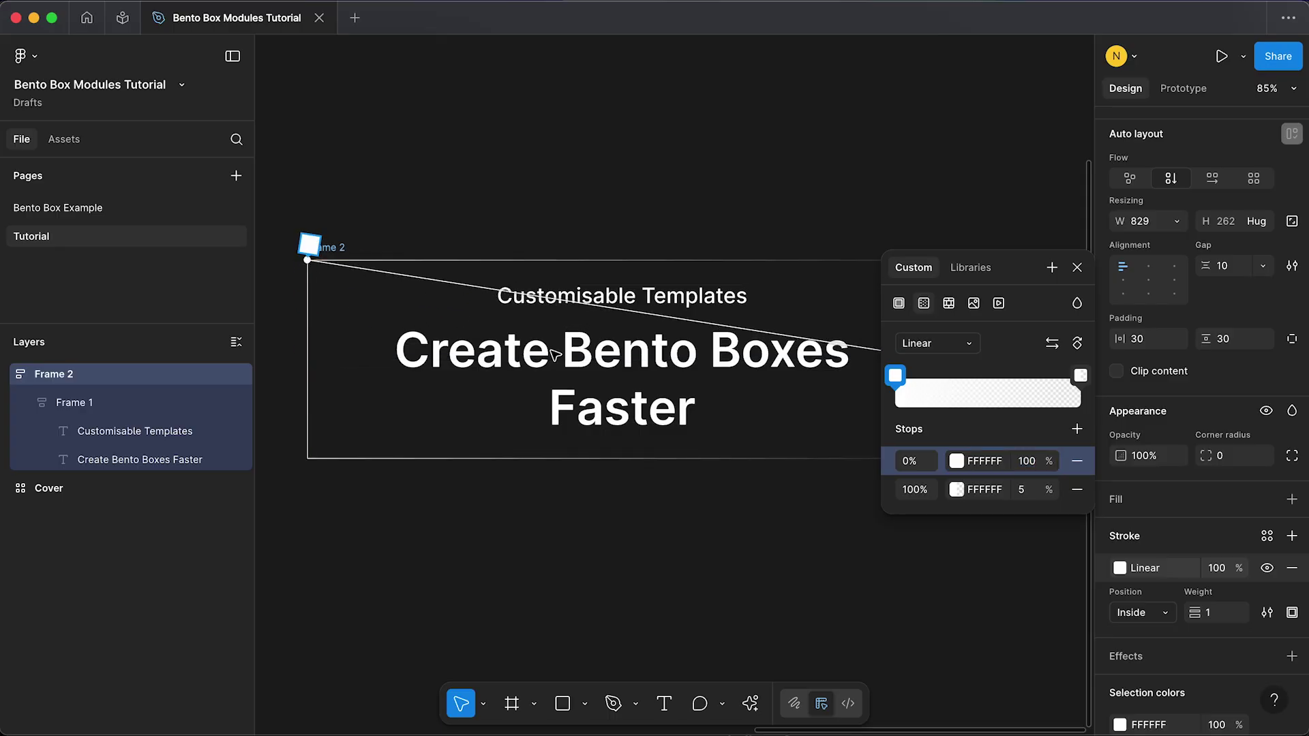
pyautogui.hscroll(5, 555, 355)
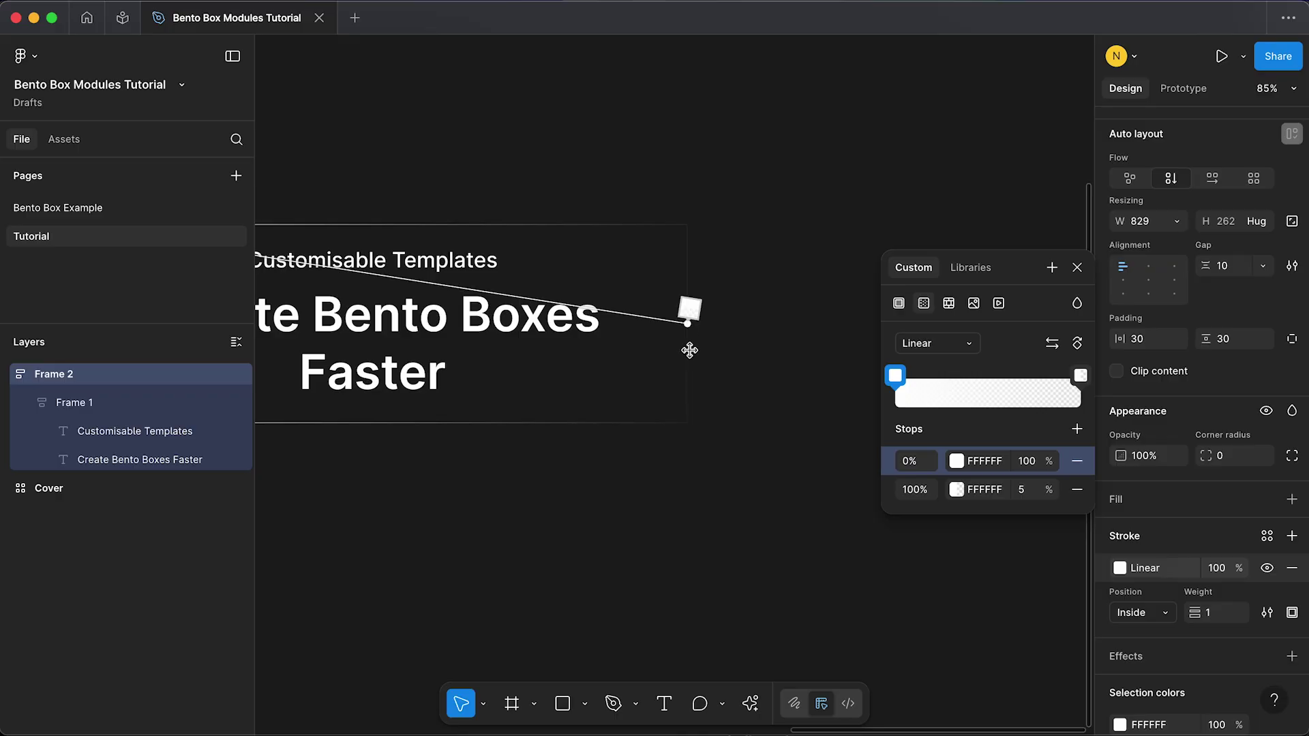
pyautogui.moveTo(689, 347); pyautogui.dragTo(687, 409)
pyautogui.scroll(-3, 622, 508)
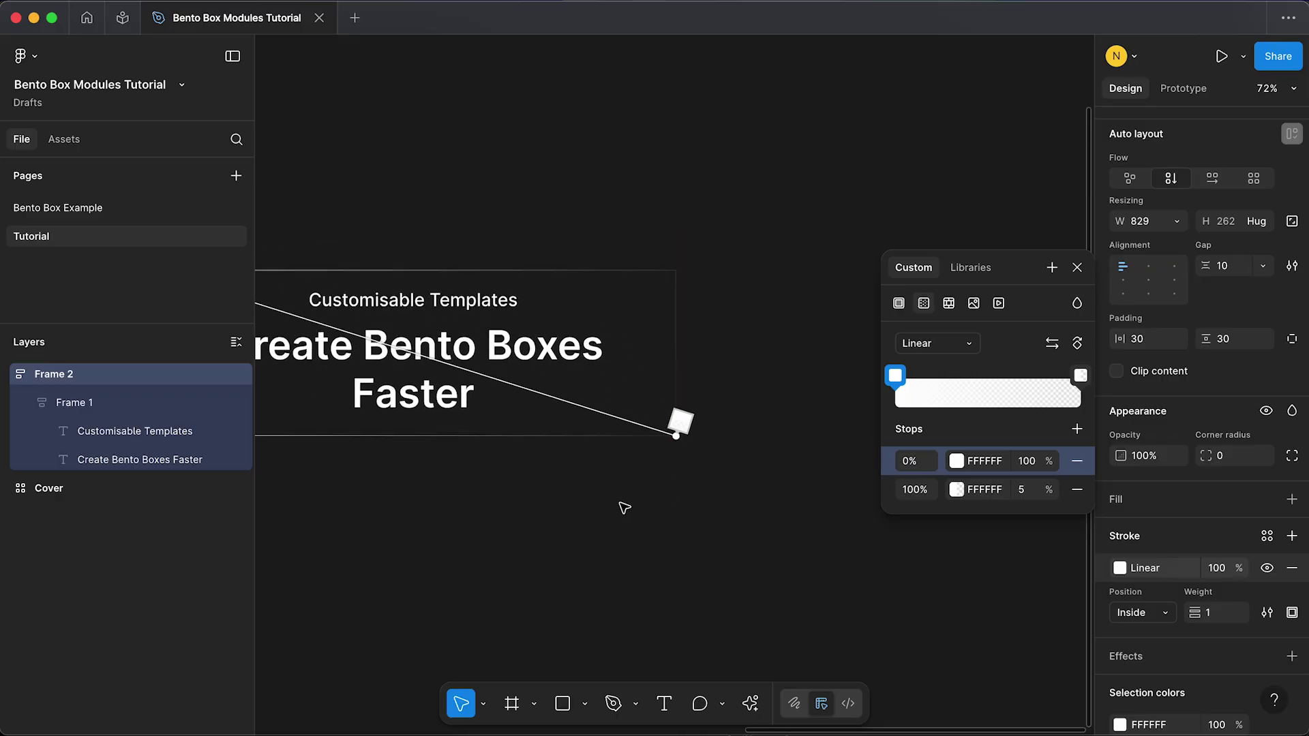
pyautogui.hscroll(-4, 623, 508)
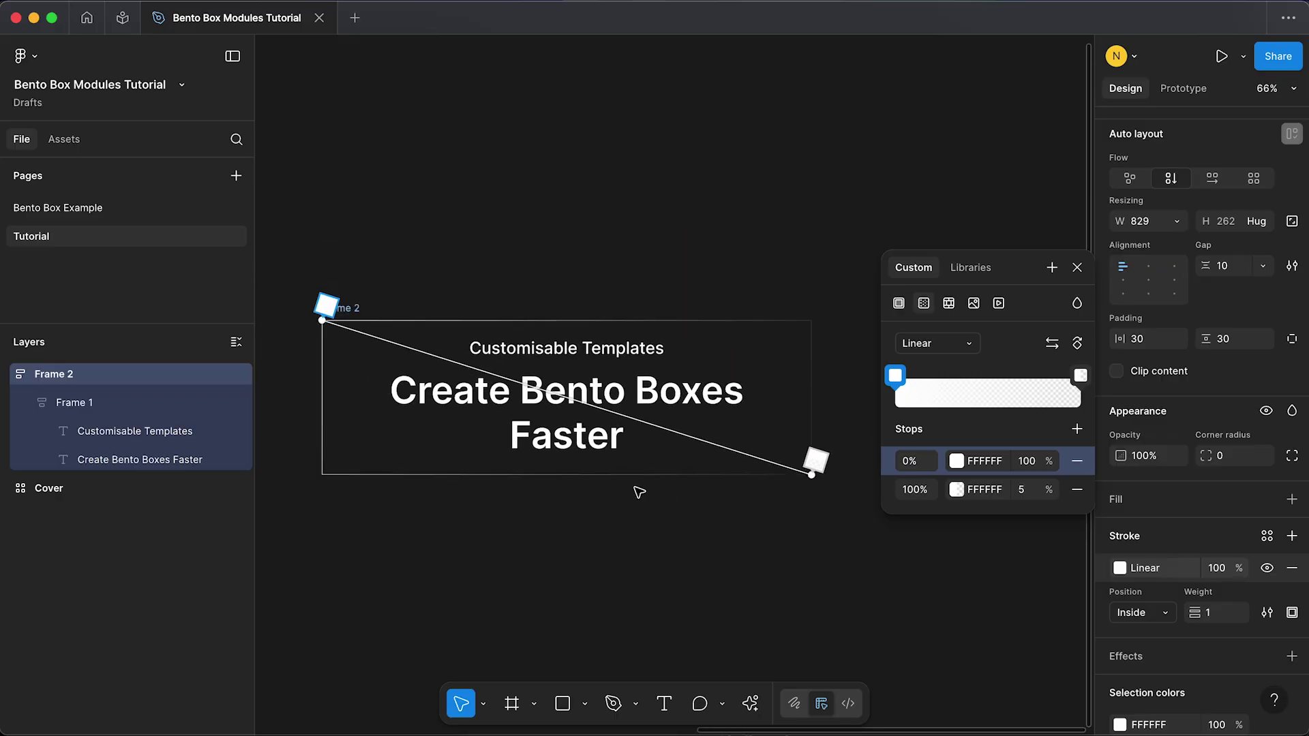
# - Round Frame 2's corners to 30 and add a radial gradient fill centred upper-left
pyautogui.click(1239, 456)
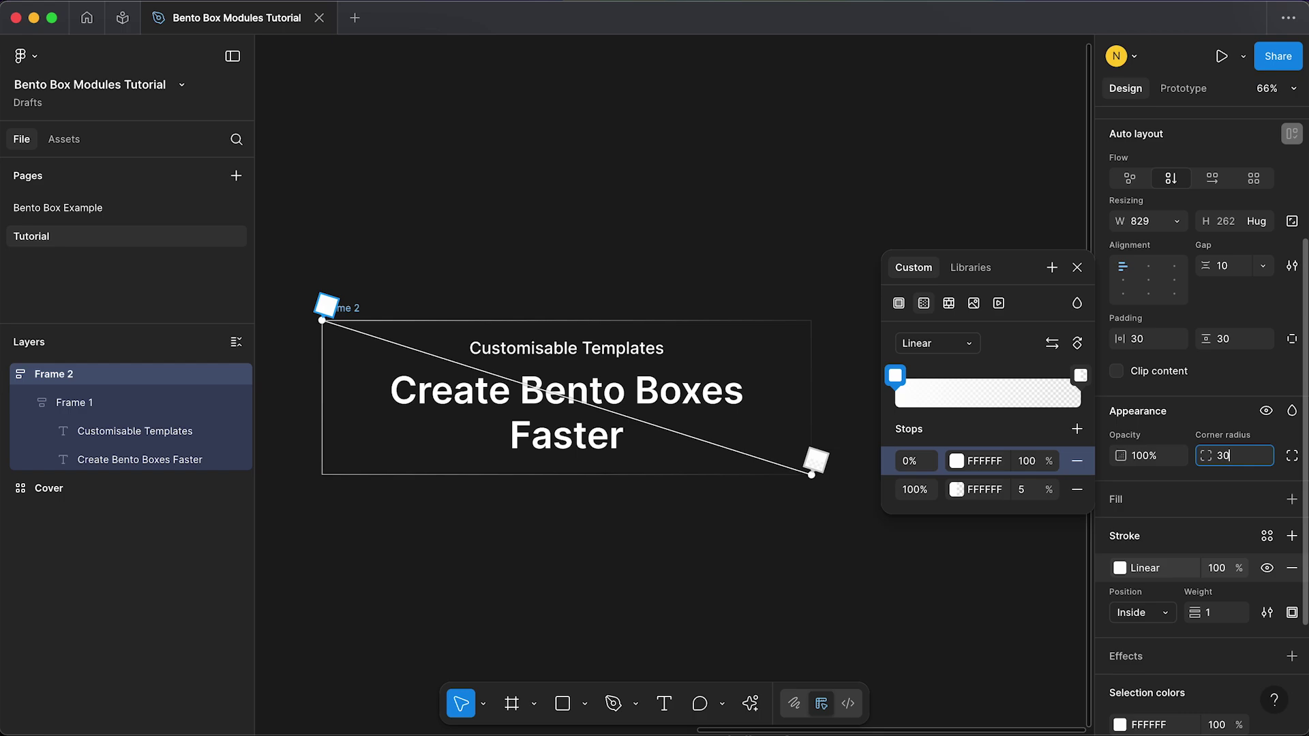
pyautogui.press('Return')
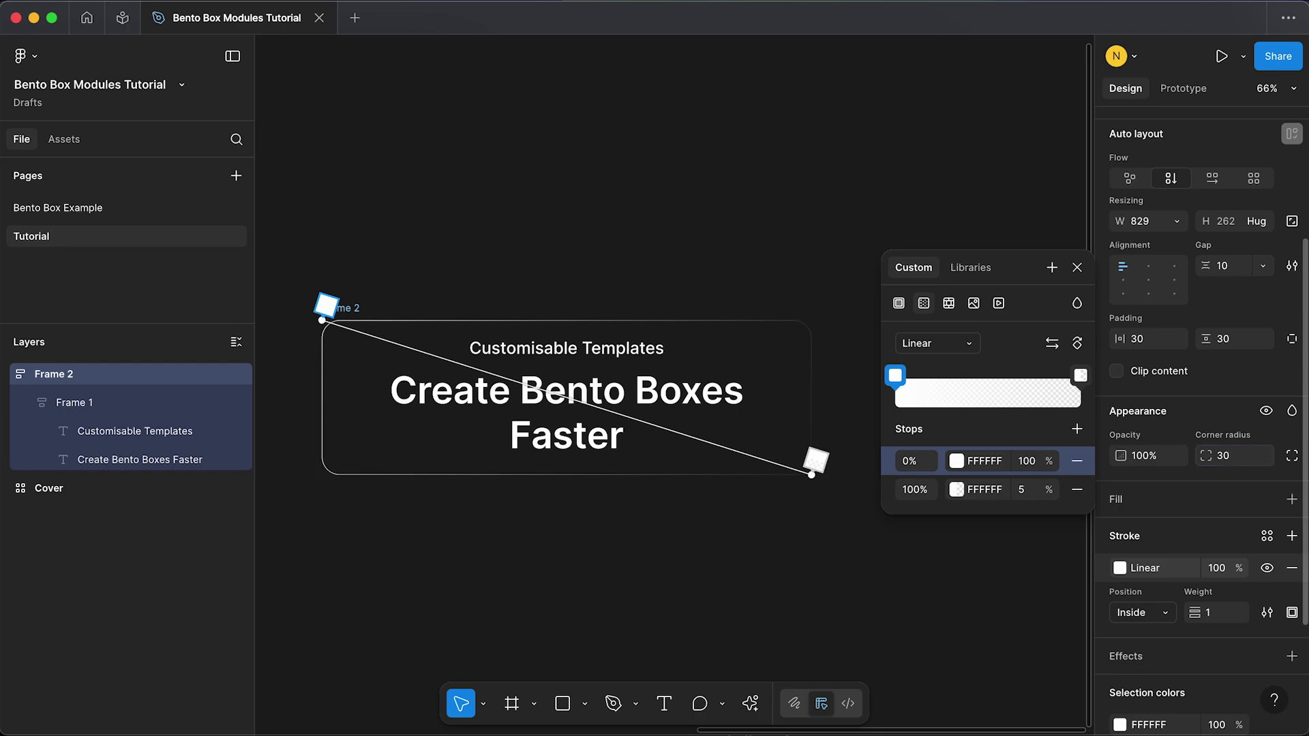
pyautogui.click(1292, 501)
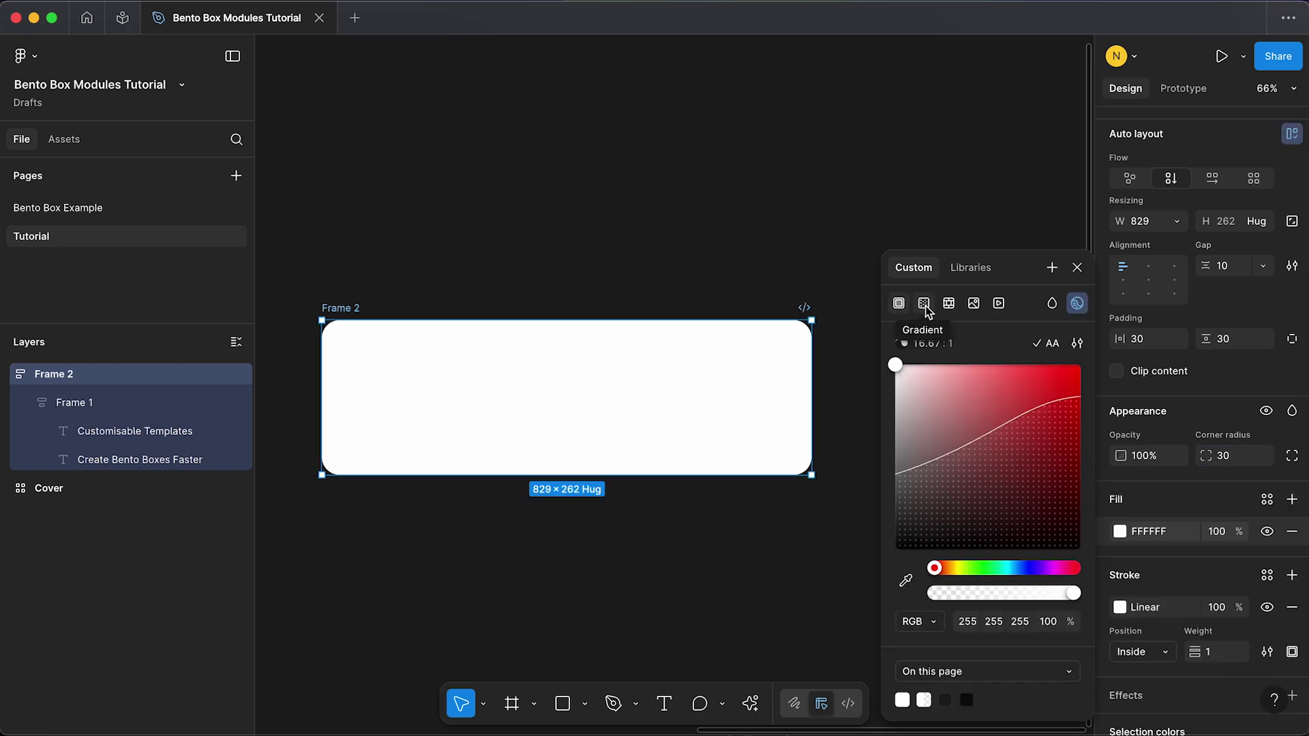
pyautogui.click(923, 304)
pyautogui.click(944, 349)
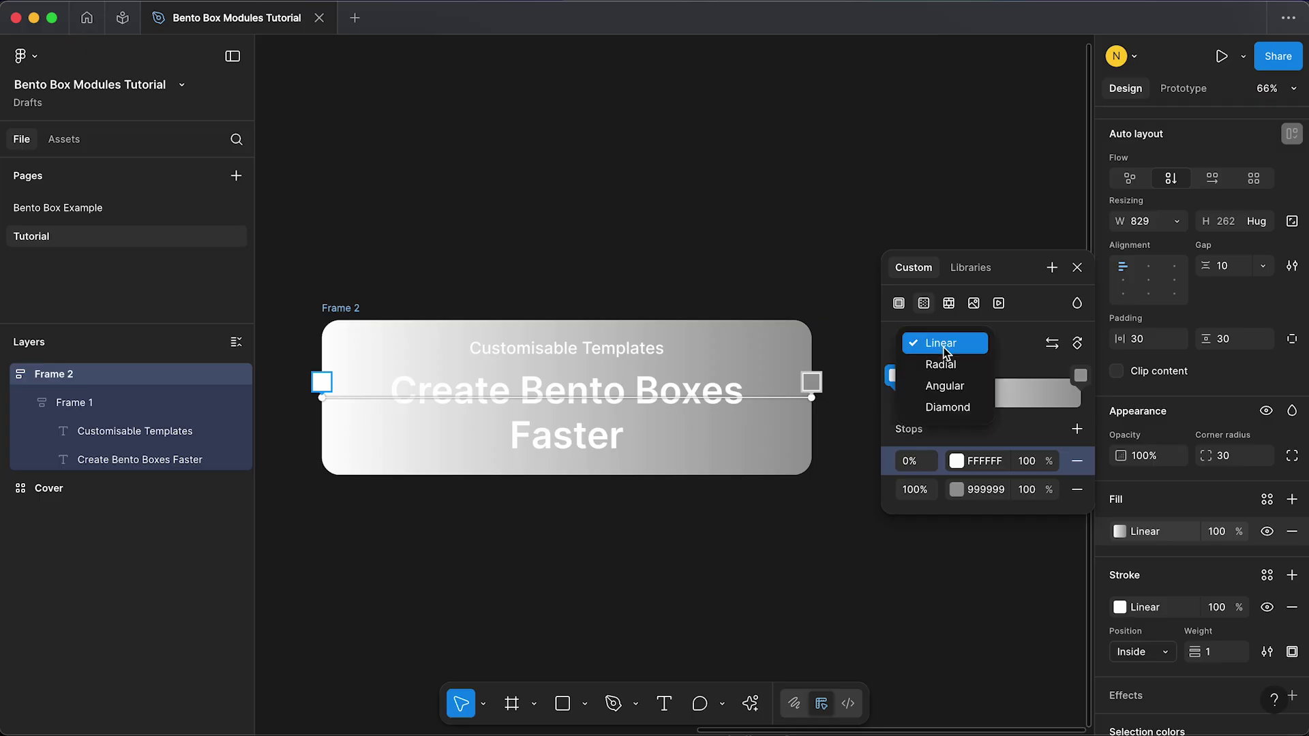
pyautogui.click(942, 364)
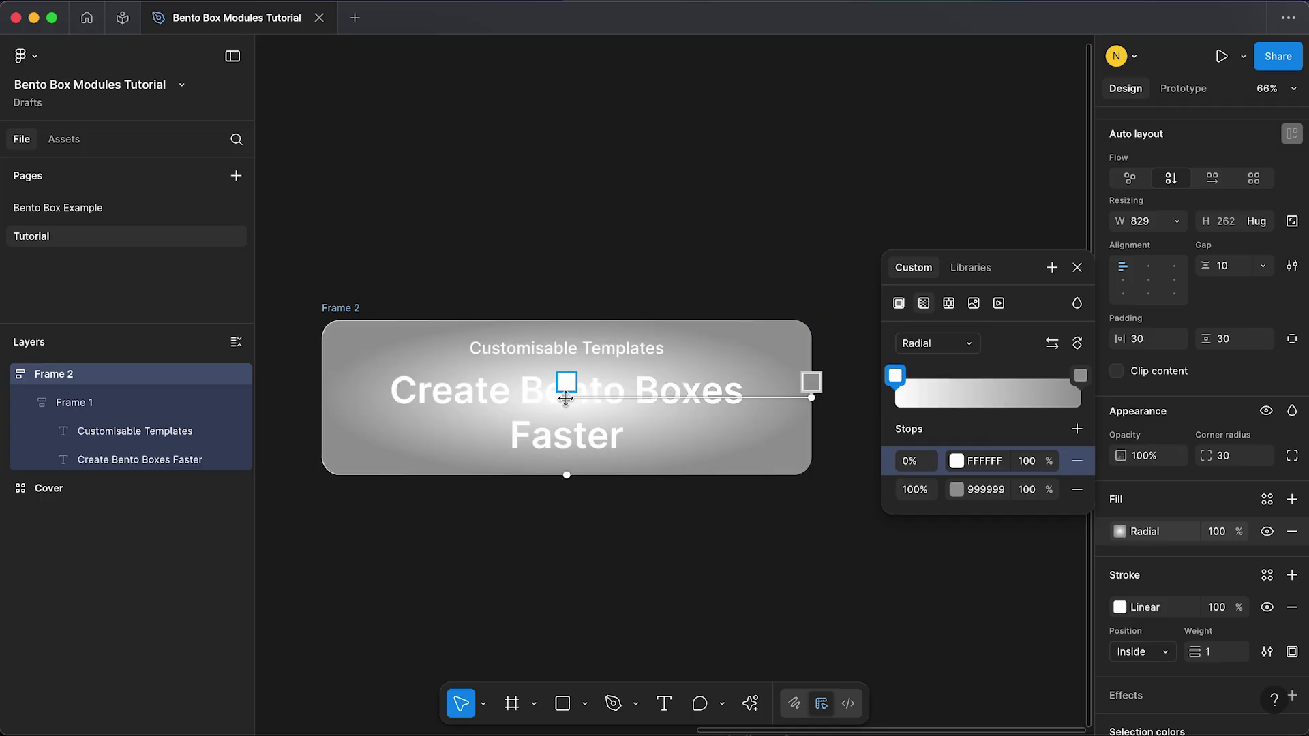
pyautogui.moveTo(565, 396); pyautogui.dragTo(327, 324)
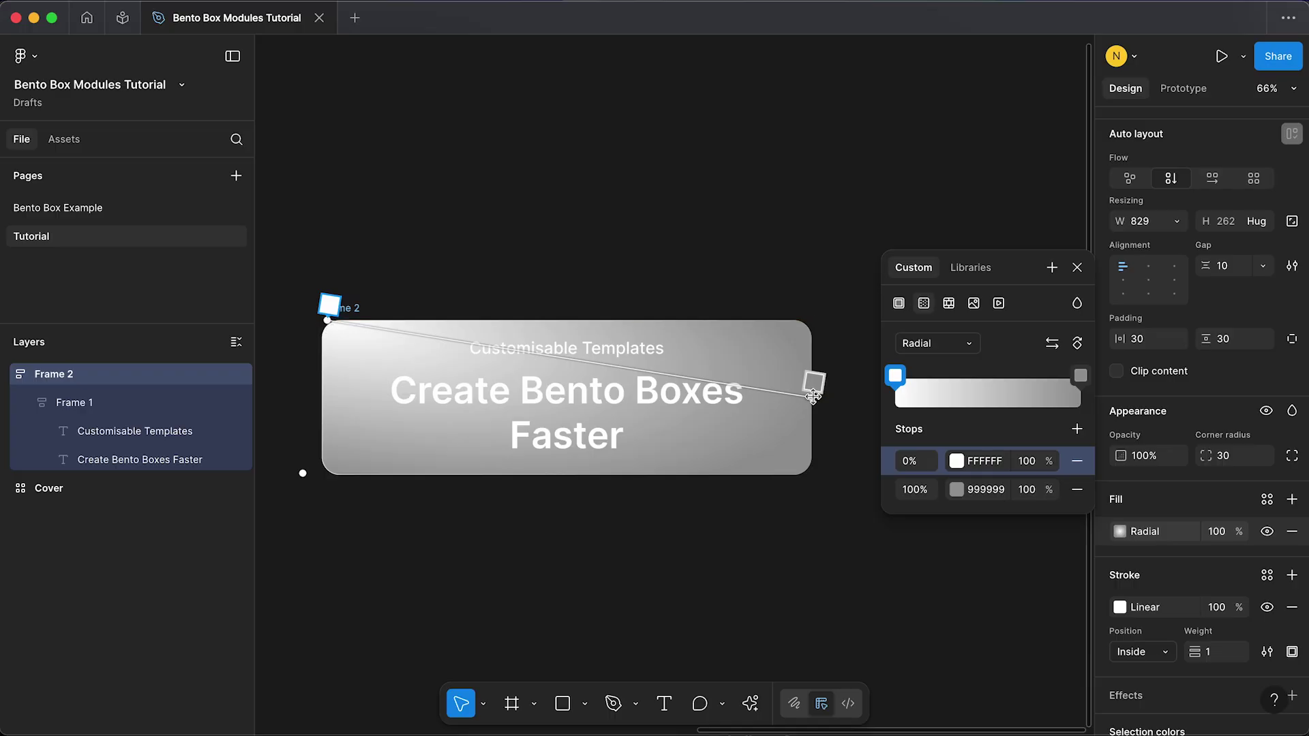
pyautogui.moveTo(813, 385); pyautogui.dragTo(813, 470)
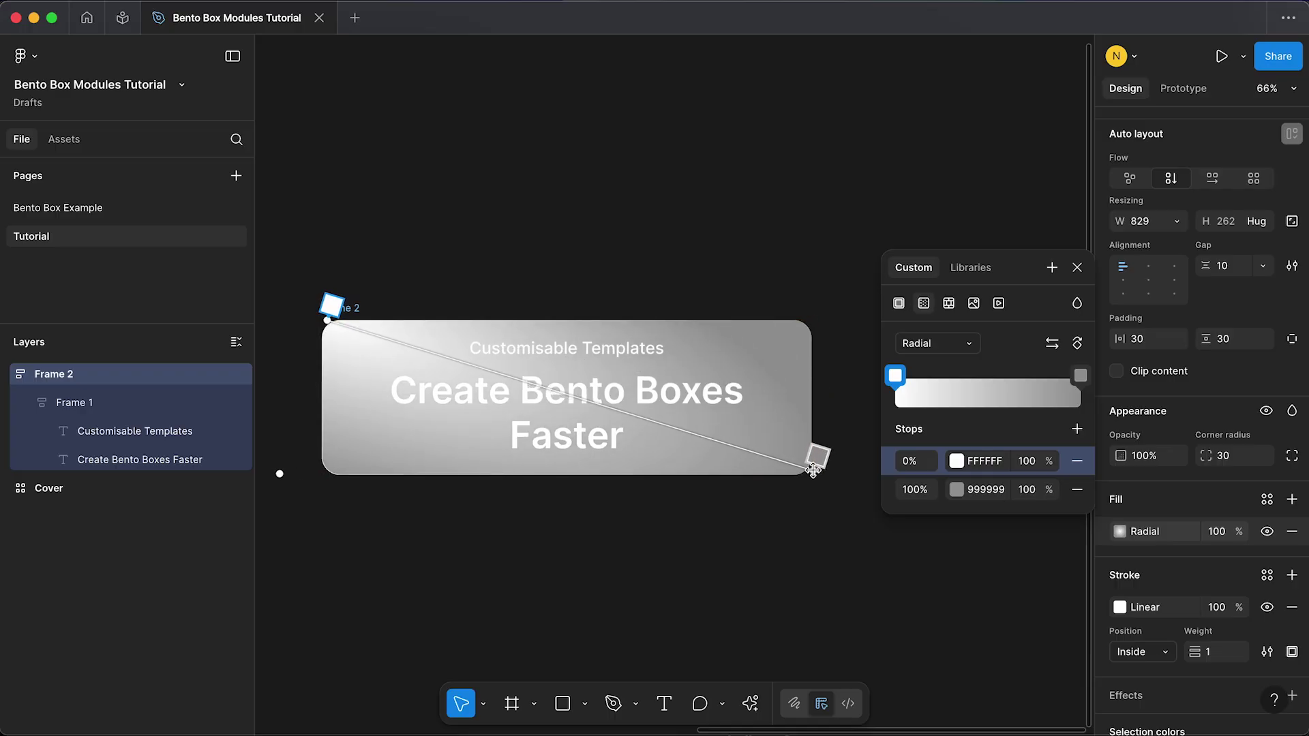
# - Make both gradient stops white, the end stop 0% and the start 8% opacity
pyautogui.click(982, 485)
pyautogui.write('ffff')
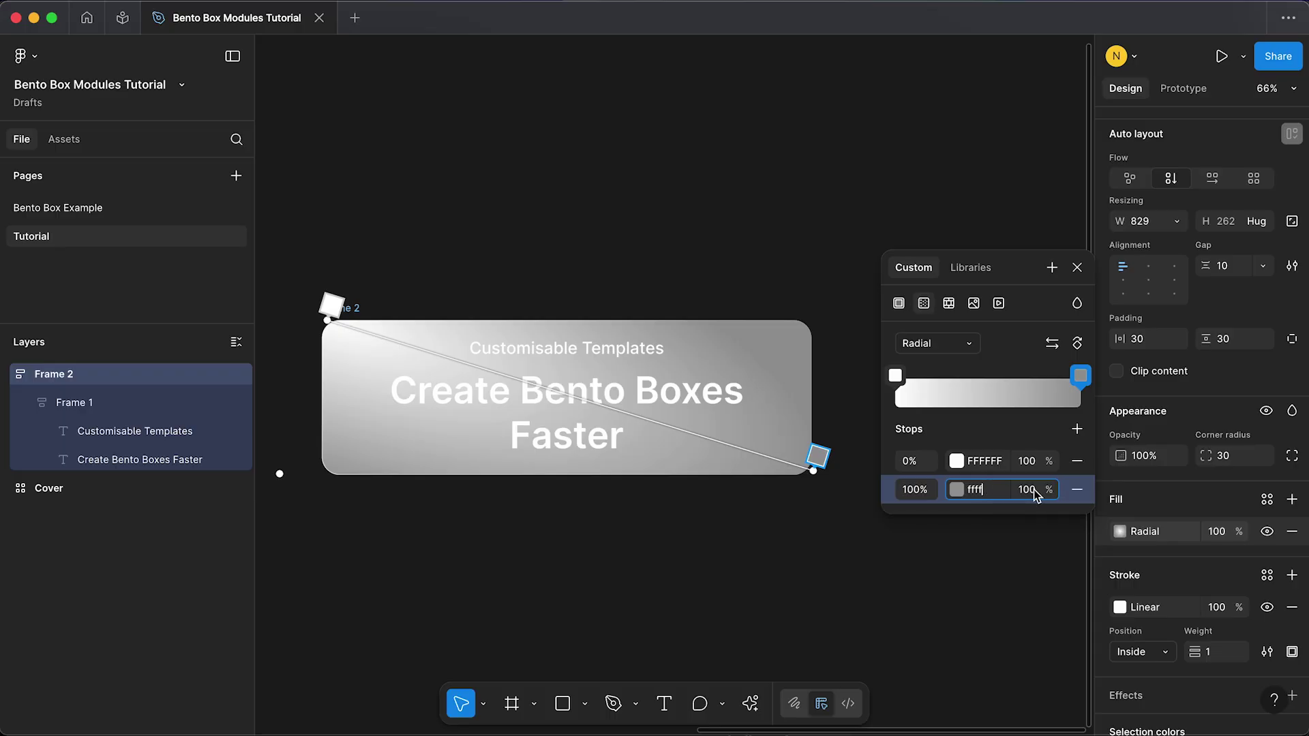
pyautogui.click(1032, 496)
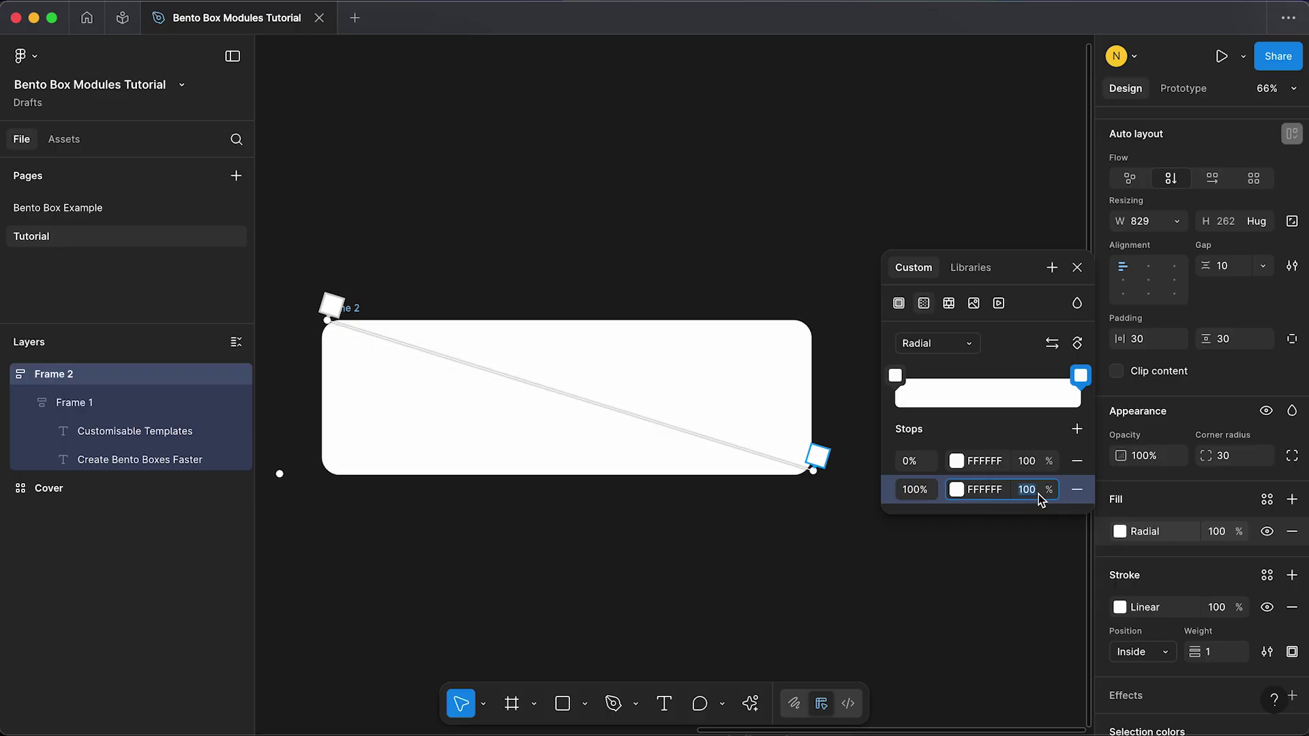
pyautogui.click(1035, 467)
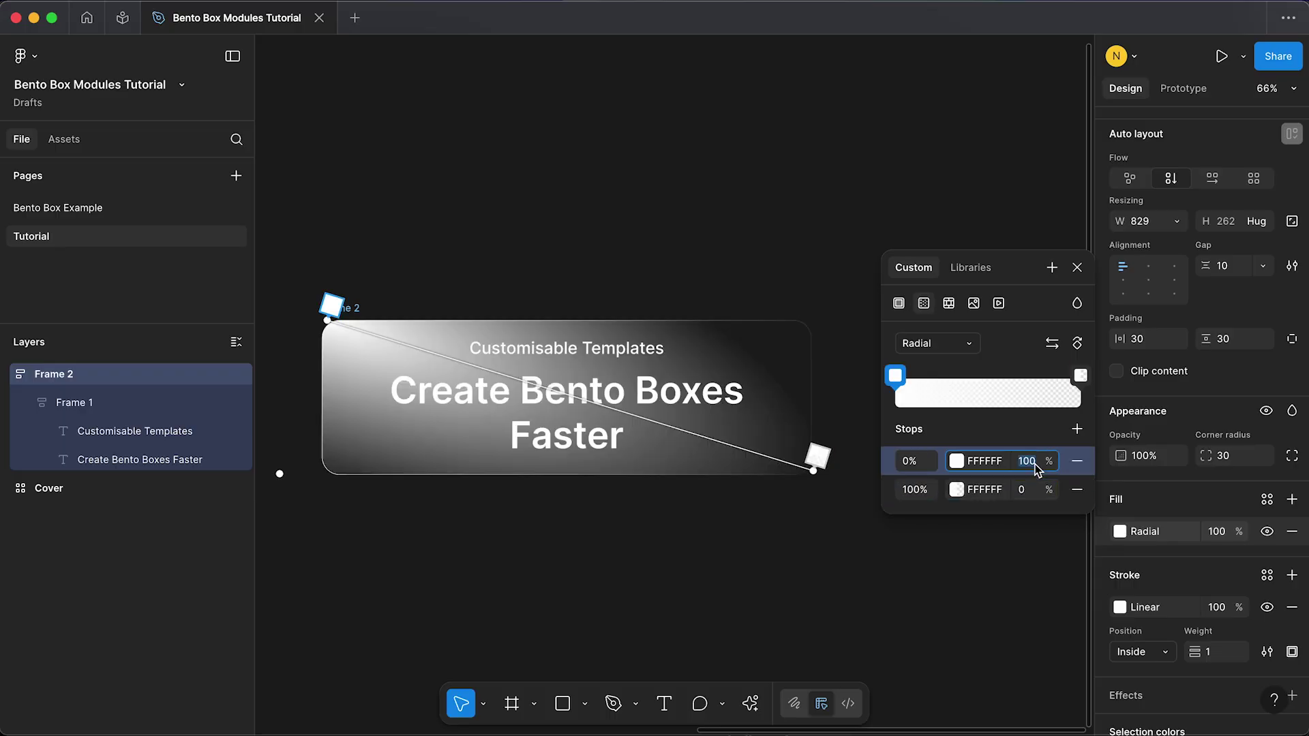
pyautogui.write('8')
pyautogui.press('Return')
pyautogui.moveTo(280, 474); pyautogui.dragTo(398, 415)
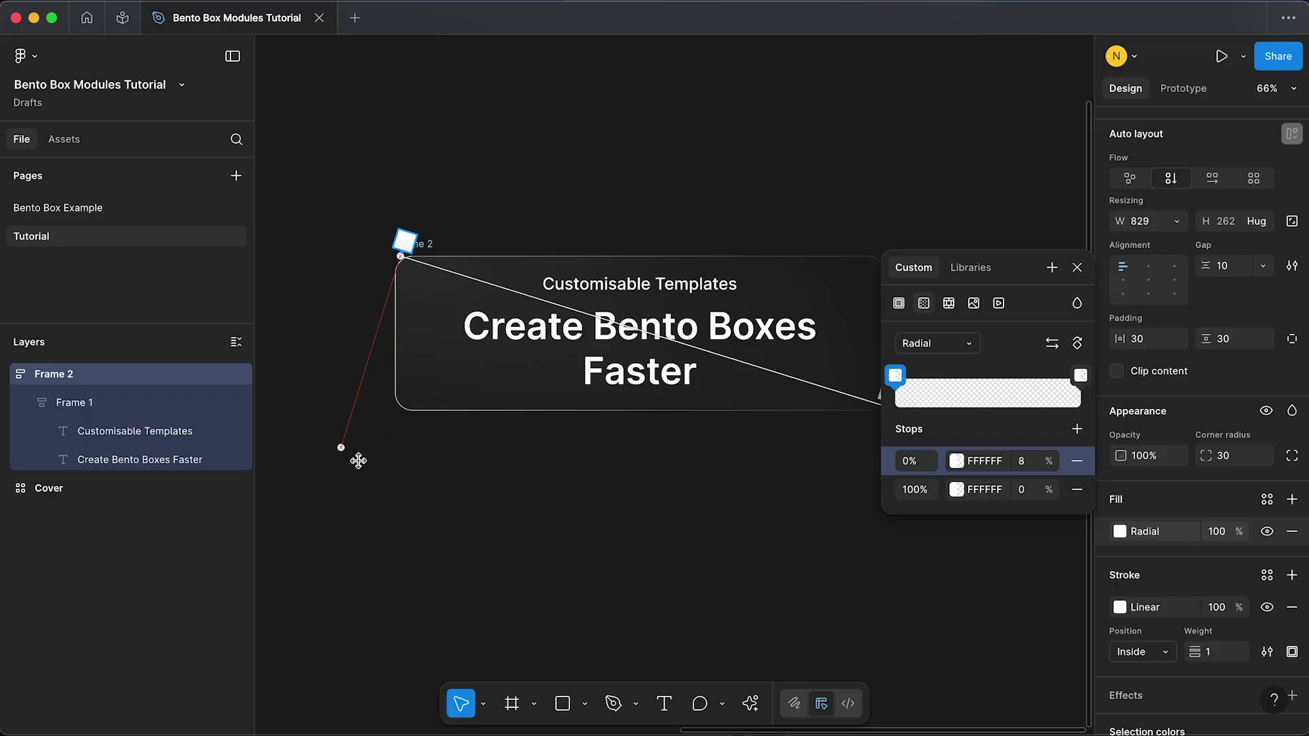
pyautogui.moveTo(358, 461); pyautogui.dragTo(332, 477)
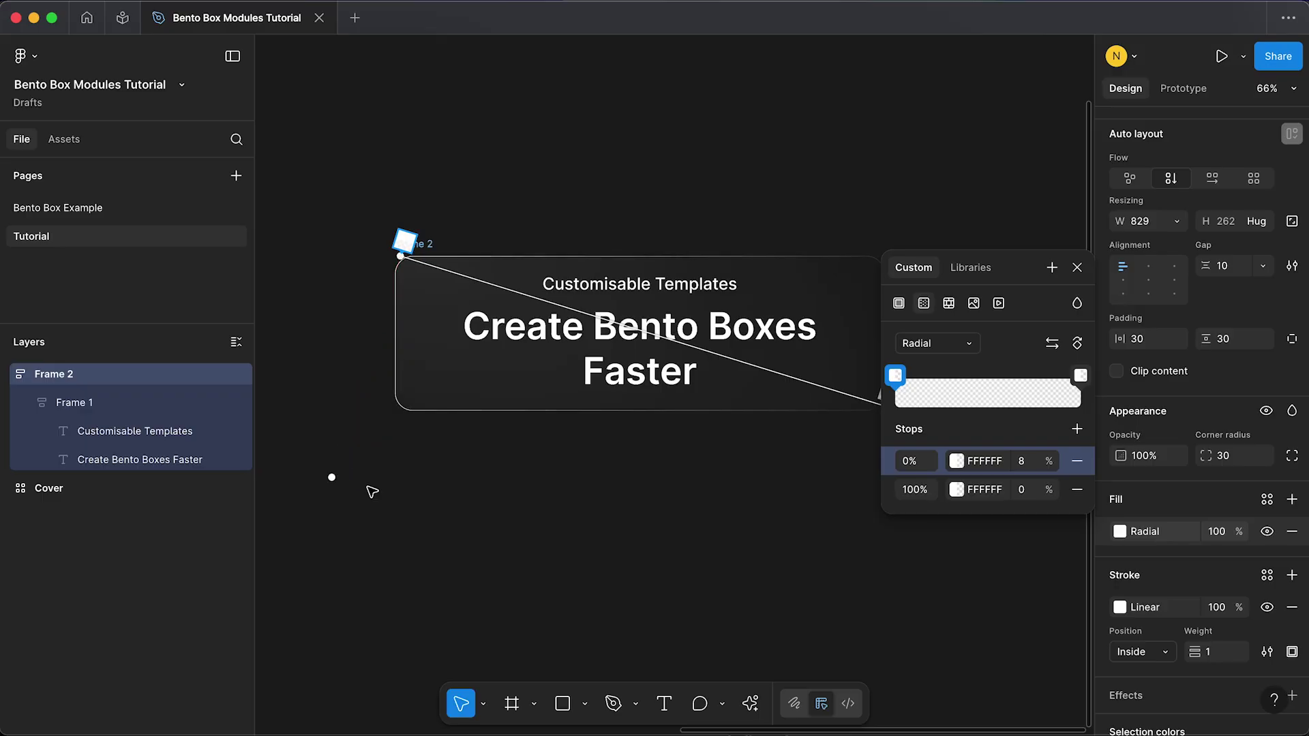
pyautogui.click(499, 564)
pyautogui.scroll(-1, 783, 362)
# - Make Frame 2 400 tall and set Frame 1 to Fill container height, centred vertically
pyautogui.click(427, 220)
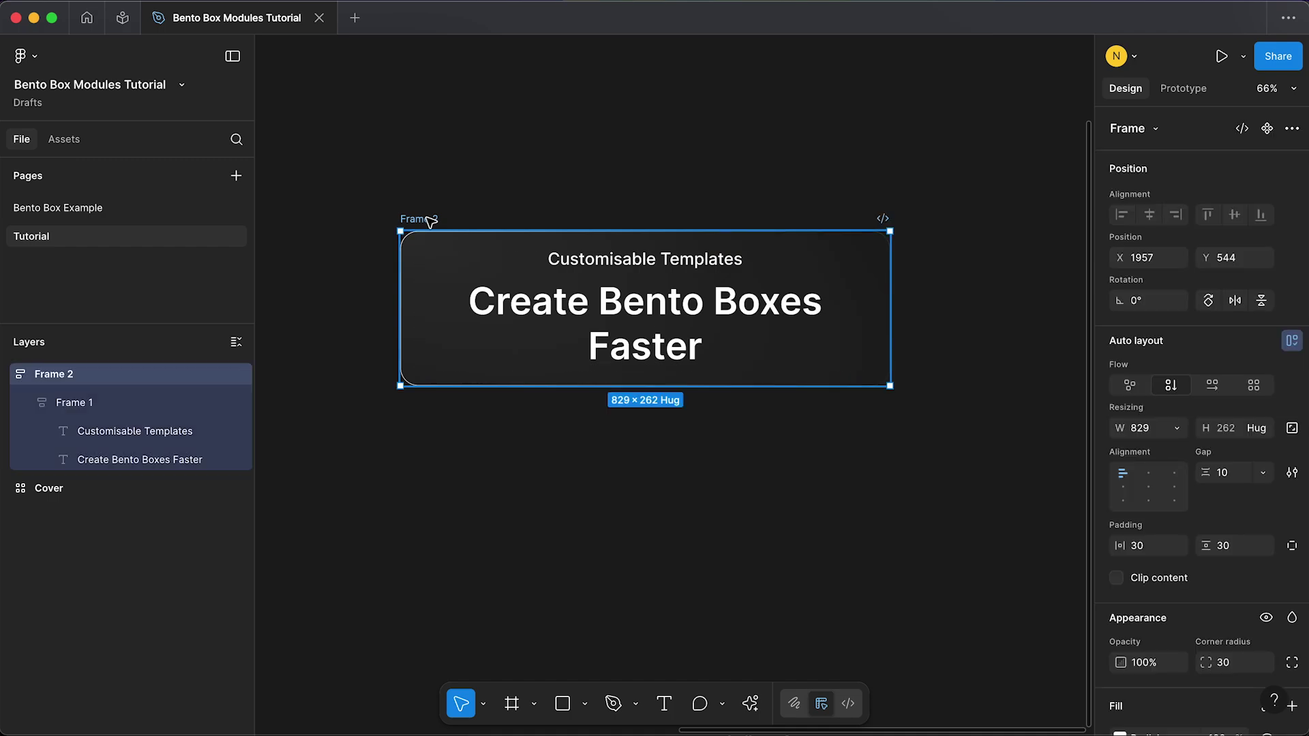
pyautogui.moveTo(606, 390); pyautogui.dragTo(594, 468)
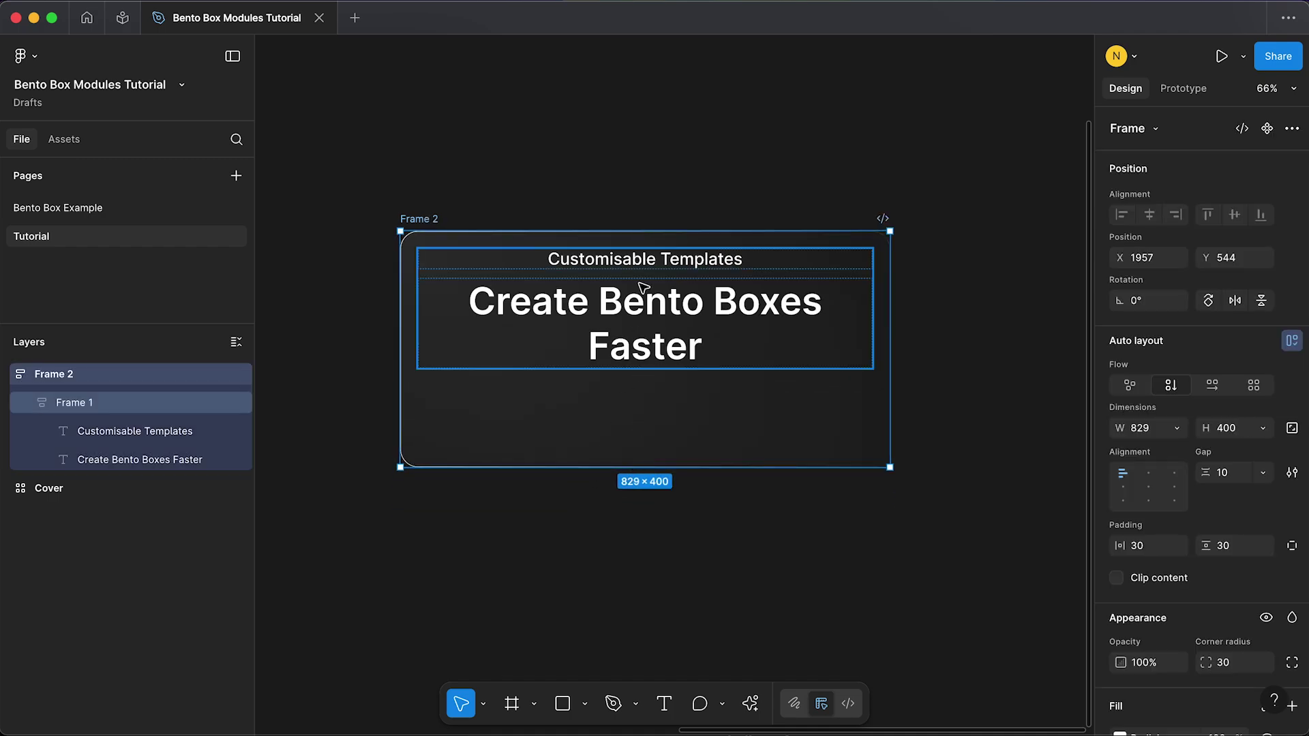
pyautogui.hscroll(3, 658, 355)
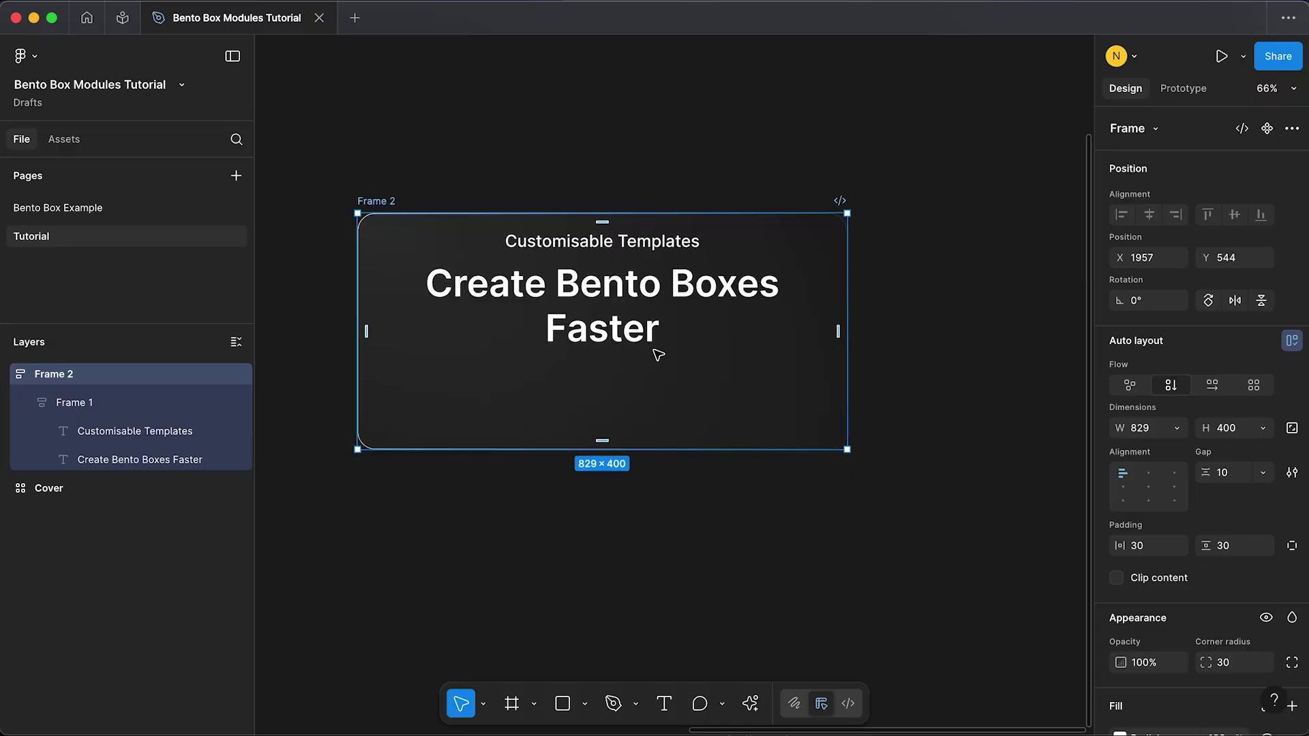
pyautogui.click(555, 308)
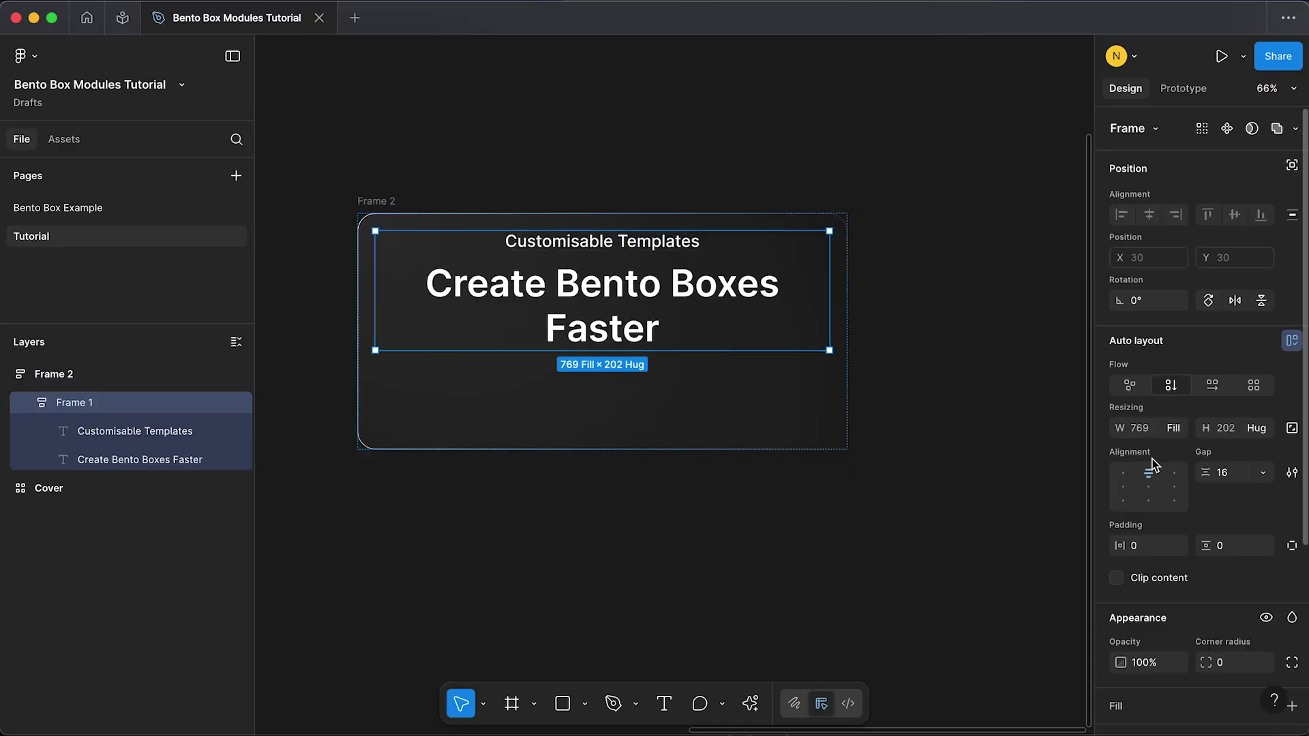
pyautogui.scroll(-1, 1218, 524)
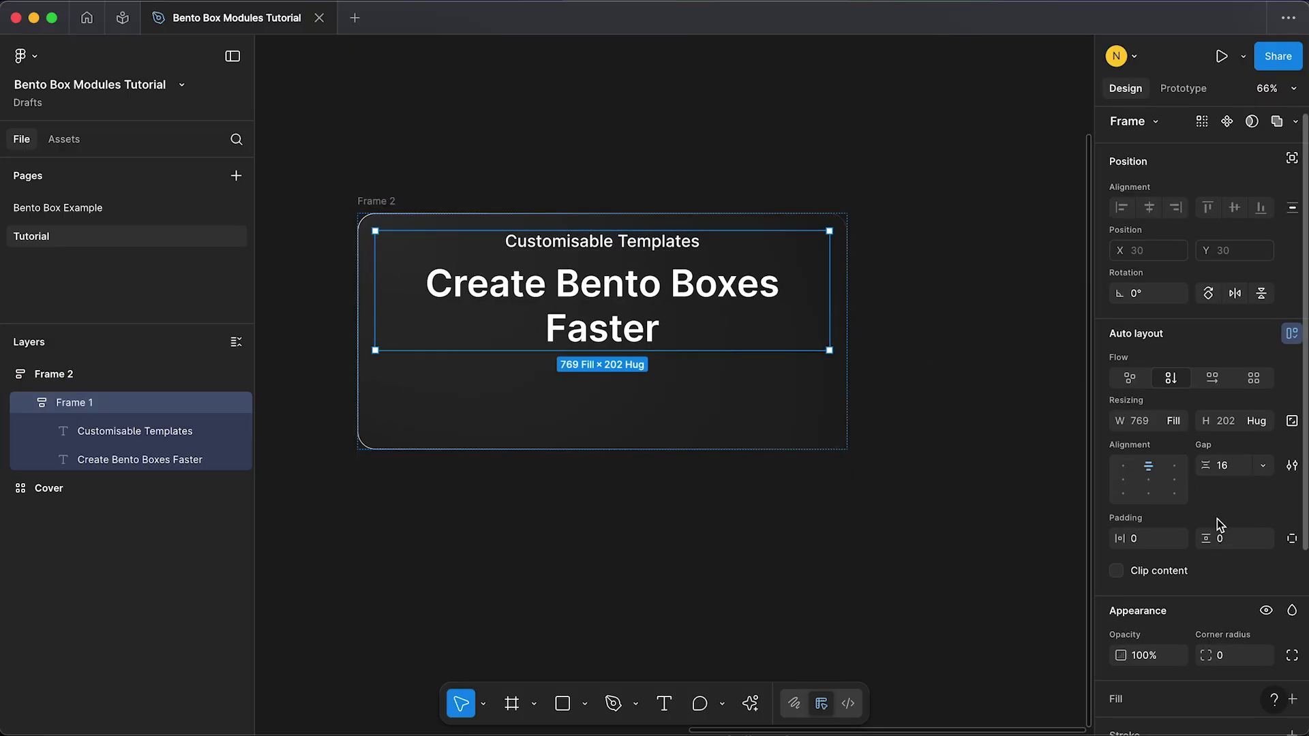
pyautogui.click(1262, 424)
pyautogui.click(1229, 441)
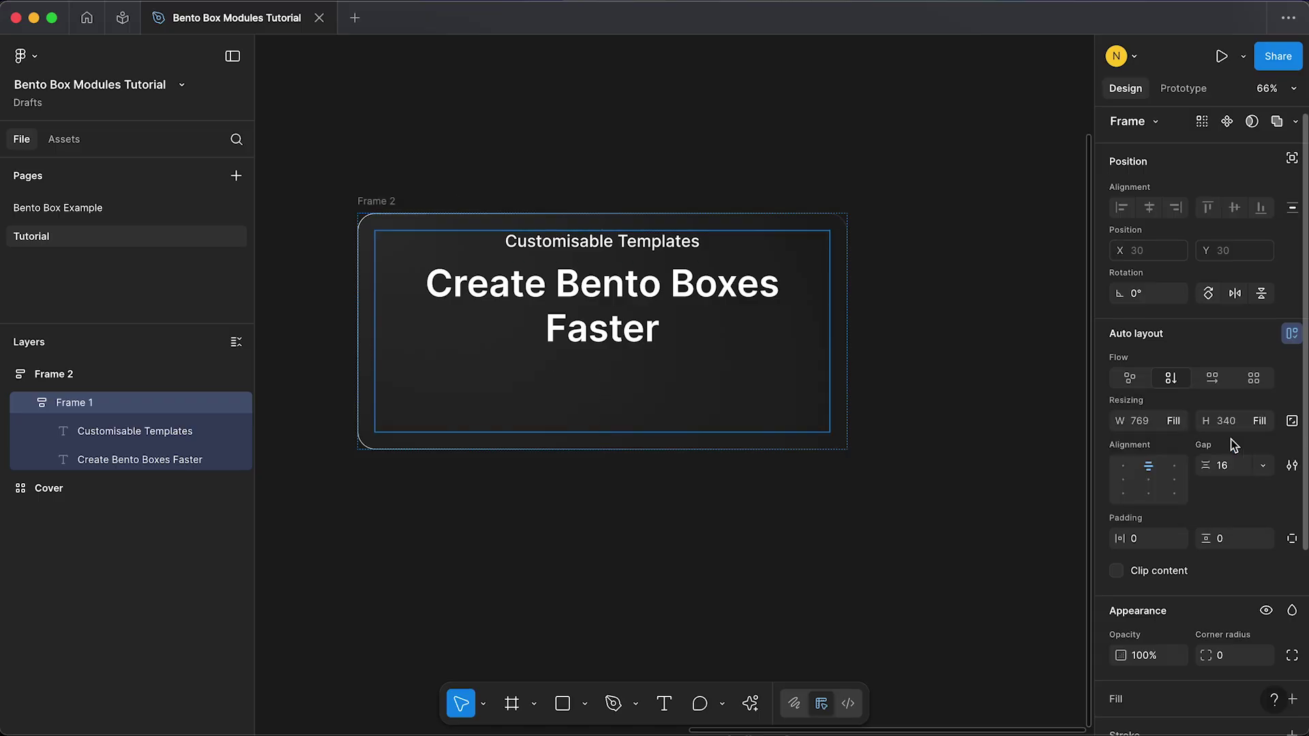
pyautogui.click(1155, 484)
# - Resize Frame 2 from its bottom-right corner, keeping the text centred
pyautogui.click(383, 201)
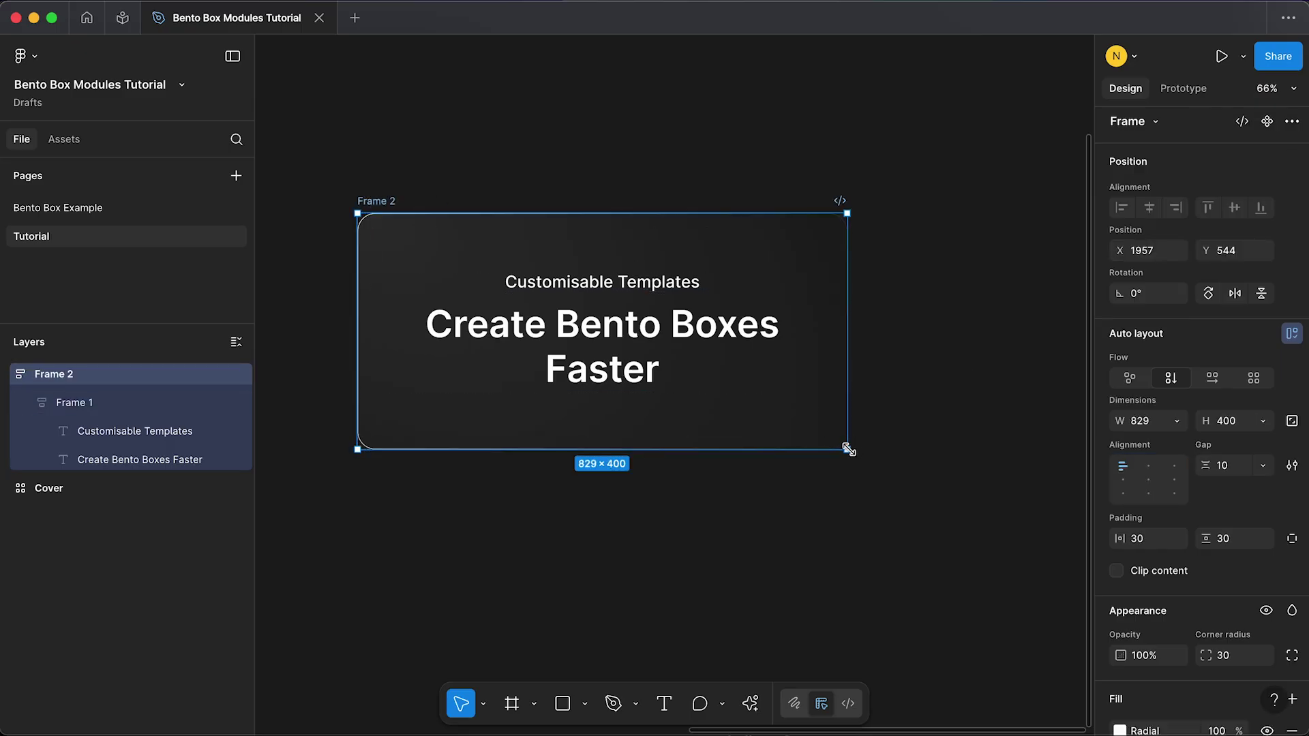
pyautogui.moveTo(849, 450); pyautogui.dragTo(771, 463)
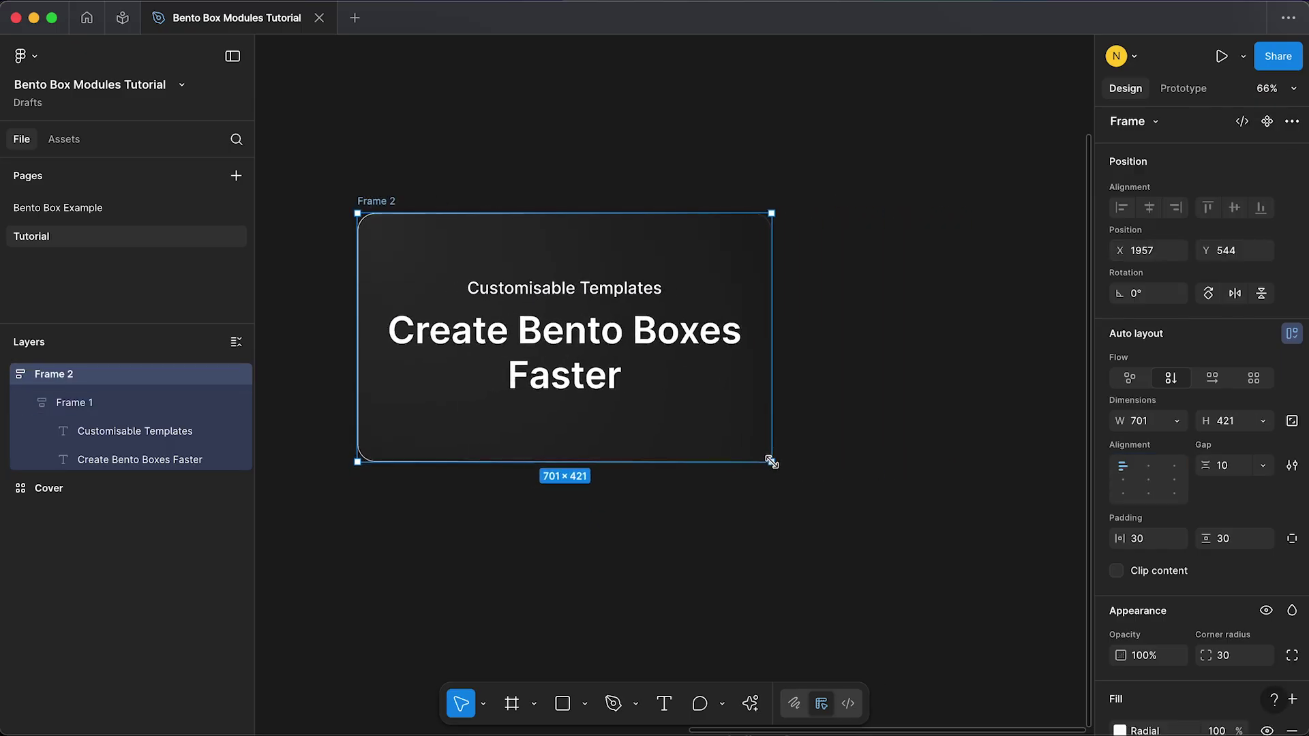
pyautogui.click(780, 511)
pyautogui.scroll(-5, 779, 511)
# - Drag Frame 2 into the Cover grid's top-right, spanning 6 columns by 3 rows, and delete the test copy
pyautogui.scroll(3, 780, 511)
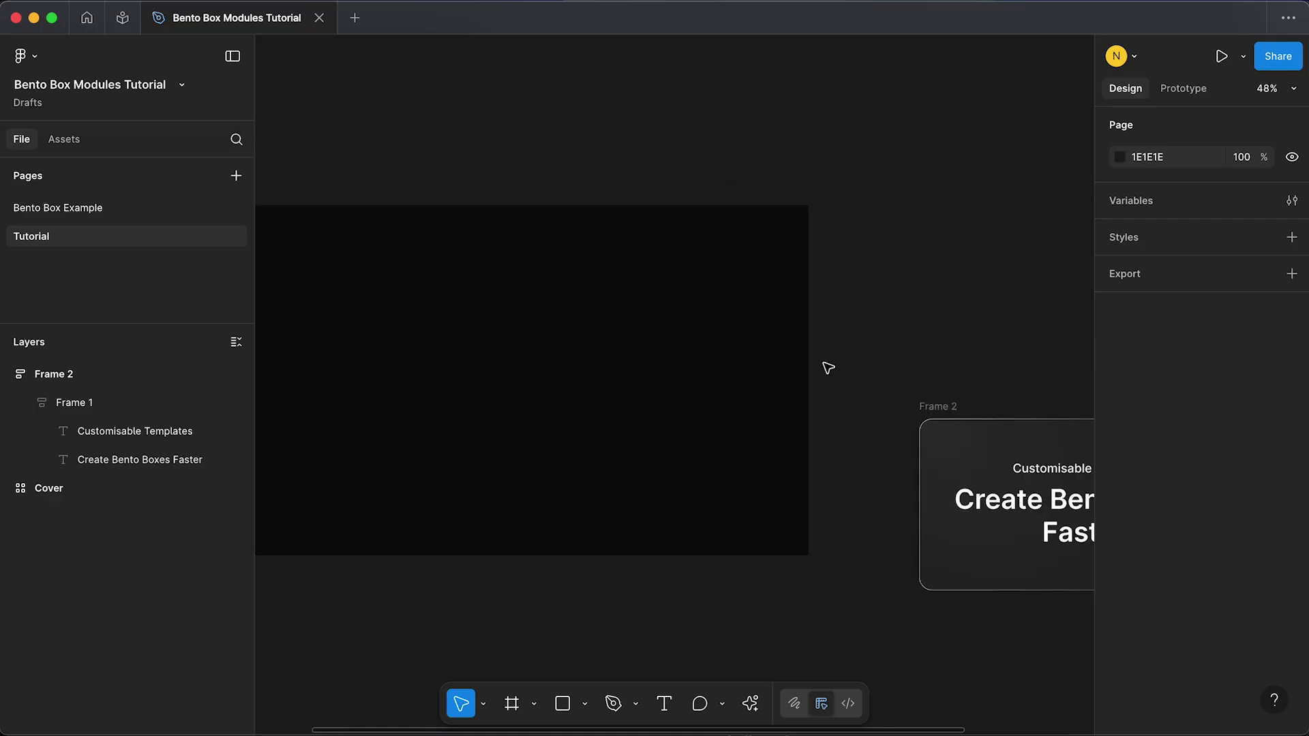
pyautogui.hscroll(-5, 829, 369)
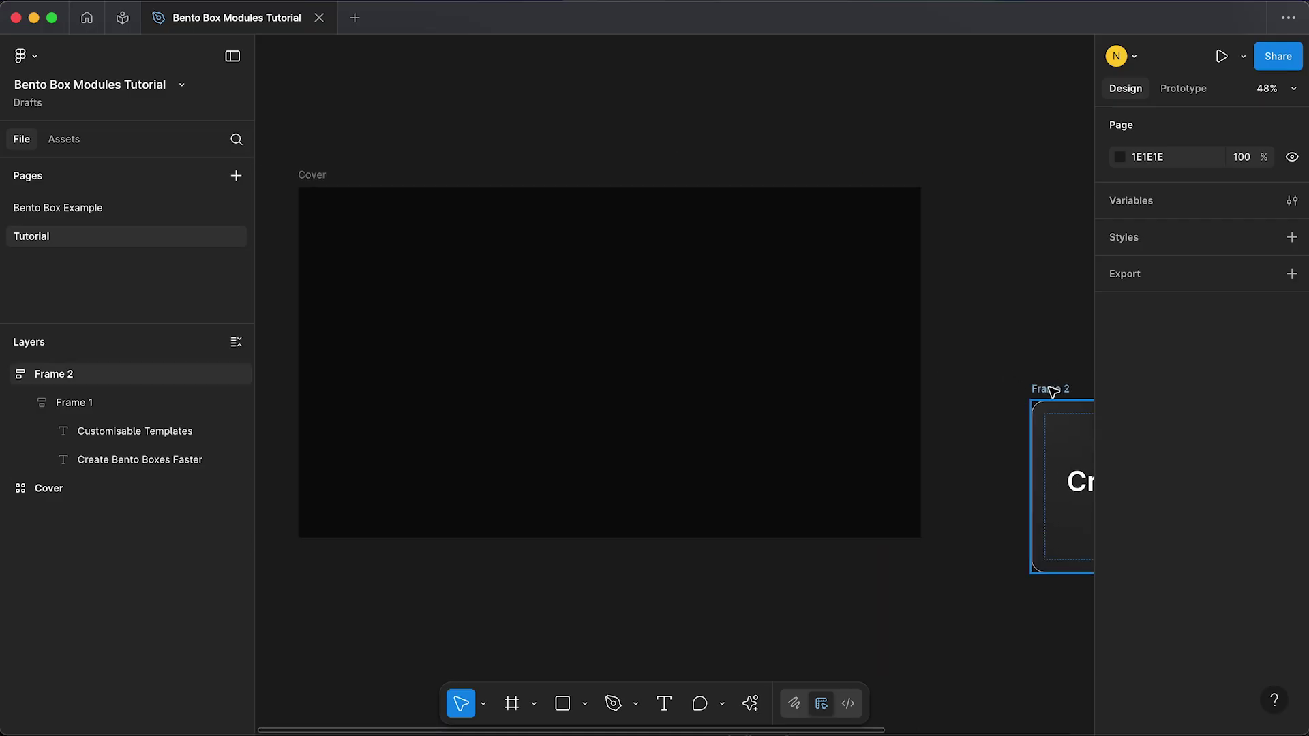
pyautogui.moveTo(1053, 391); pyautogui.dragTo(665, 234)
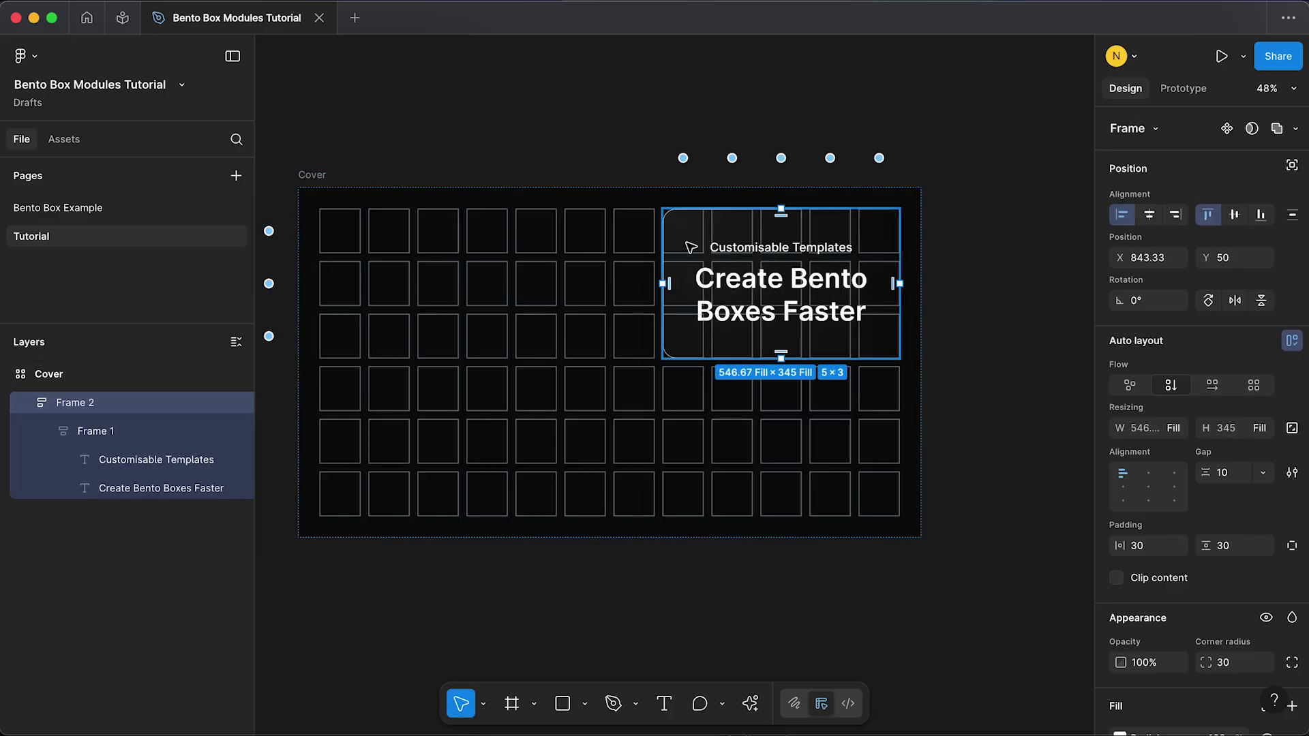
pyautogui.moveTo(696, 248); pyautogui.dragTo(751, 290)
pyautogui.moveTo(663, 322); pyautogui.dragTo(611, 321)
pyautogui.moveTo(806, 304); pyautogui.dragTo(799, 443)
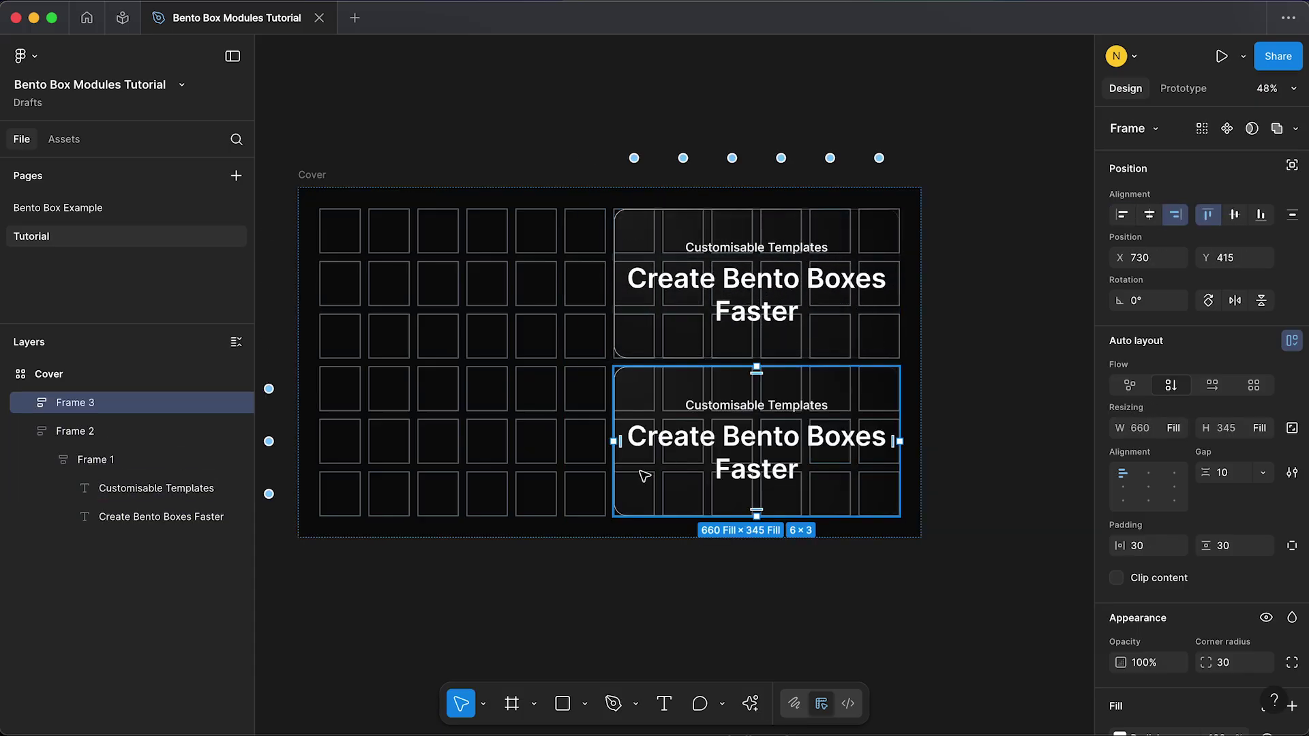
pyautogui.moveTo(613, 473); pyautogui.dragTo(687, 484)
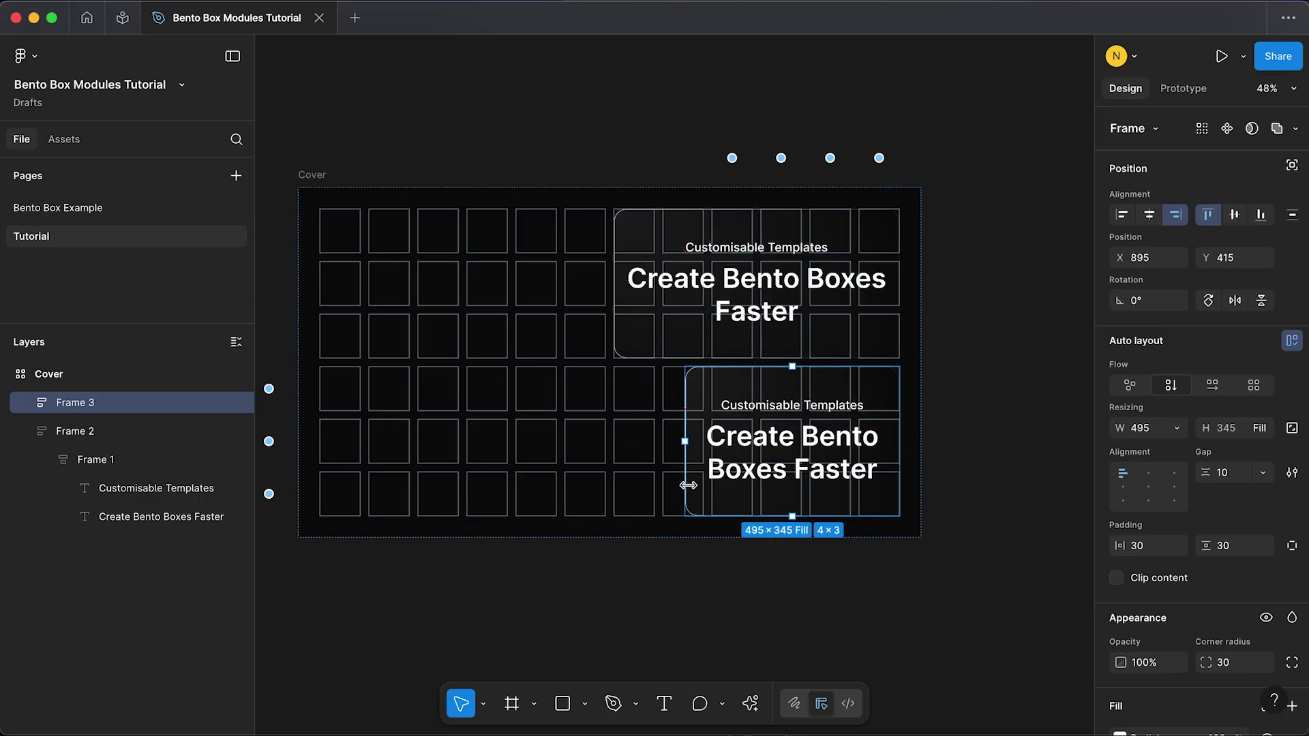
pyautogui.press('Delete')
pyautogui.scroll(3, 535, 456)
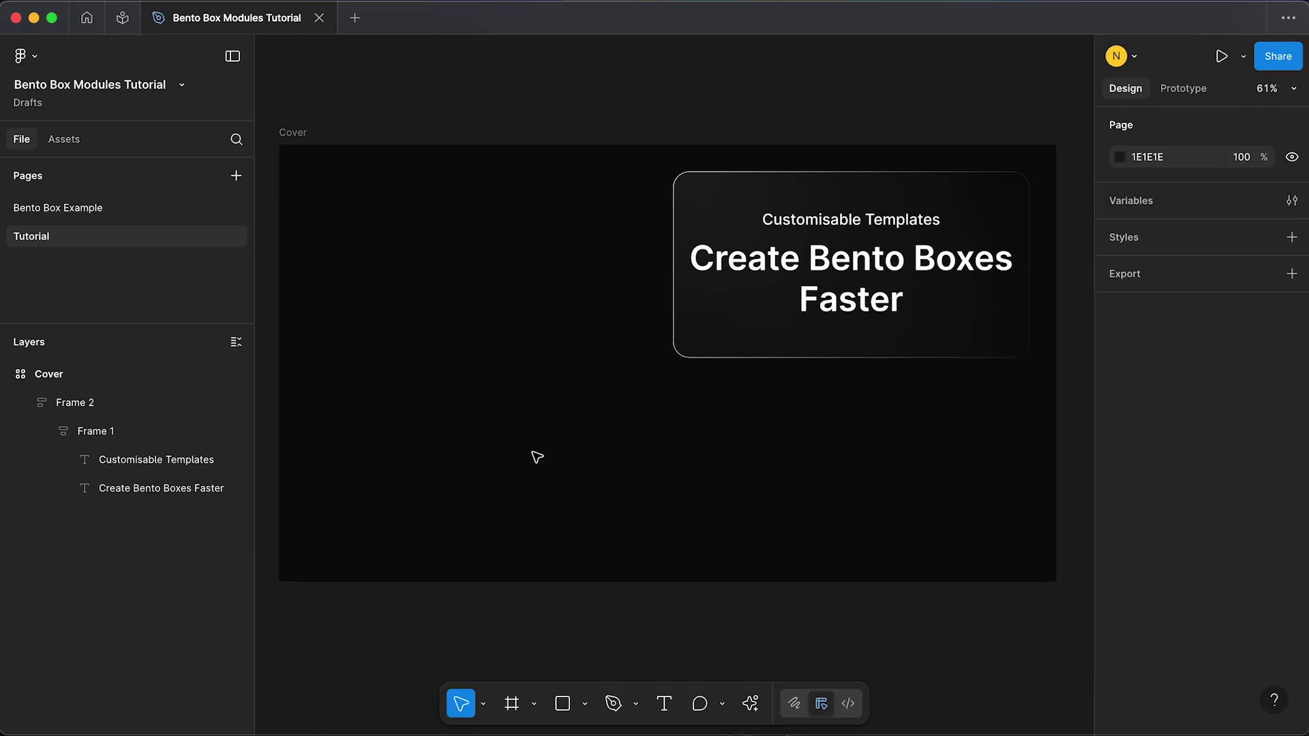
# - Draw a rectangle in the lower-left grid with Fill container width and height and 30 radius
pyautogui.click(563, 706)
pyautogui.moveTo(323, 385); pyautogui.dragTo(673, 568)
pyautogui.click(1185, 387)
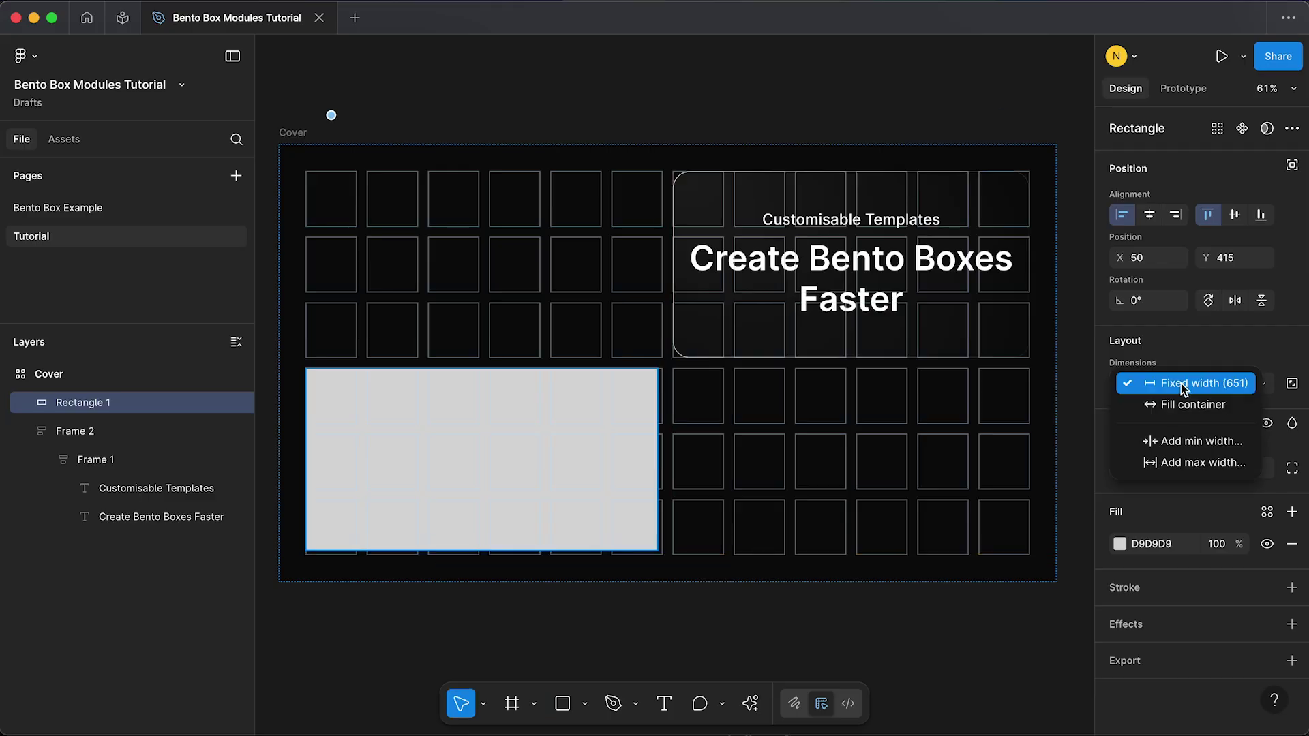
pyautogui.click(1185, 399)
pyautogui.click(1257, 385)
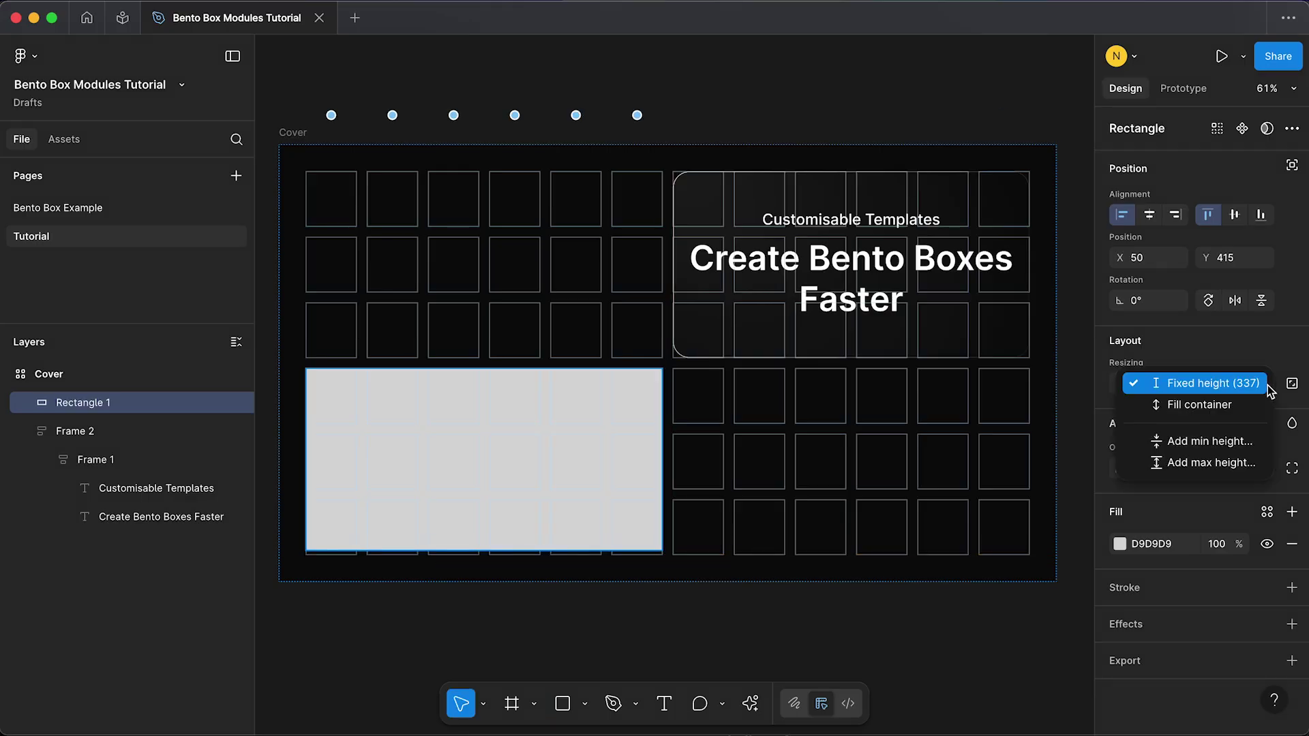
pyautogui.click(1242, 405)
pyautogui.click(1233, 470)
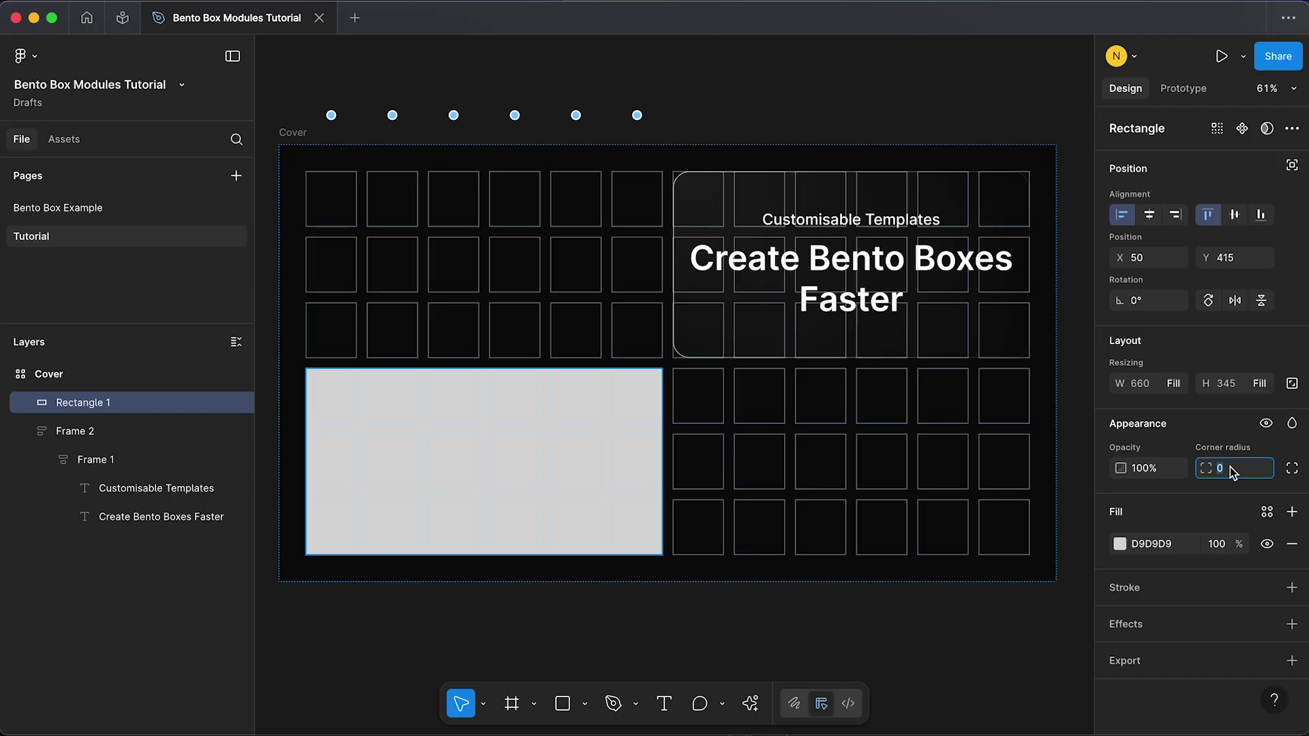
pyautogui.press('Return')
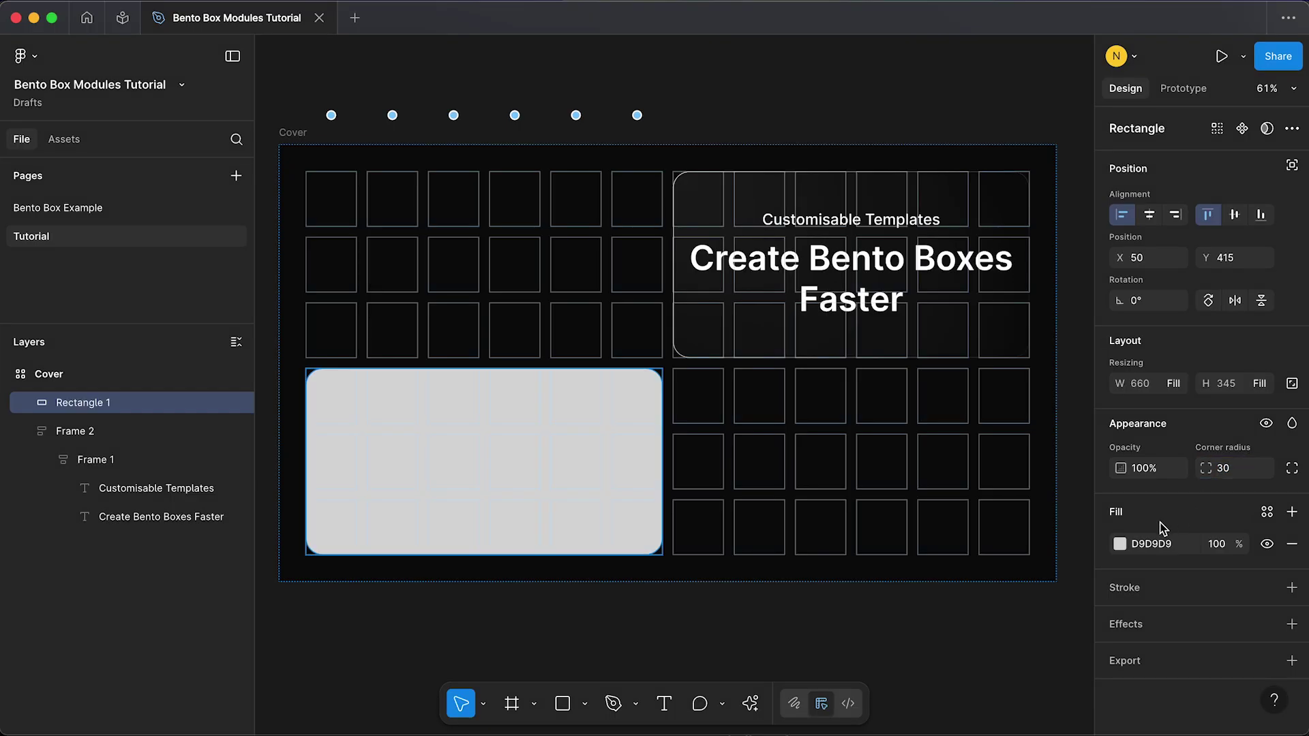
# - Change the rectangle's fill type to Image
pyautogui.click(1120, 544)
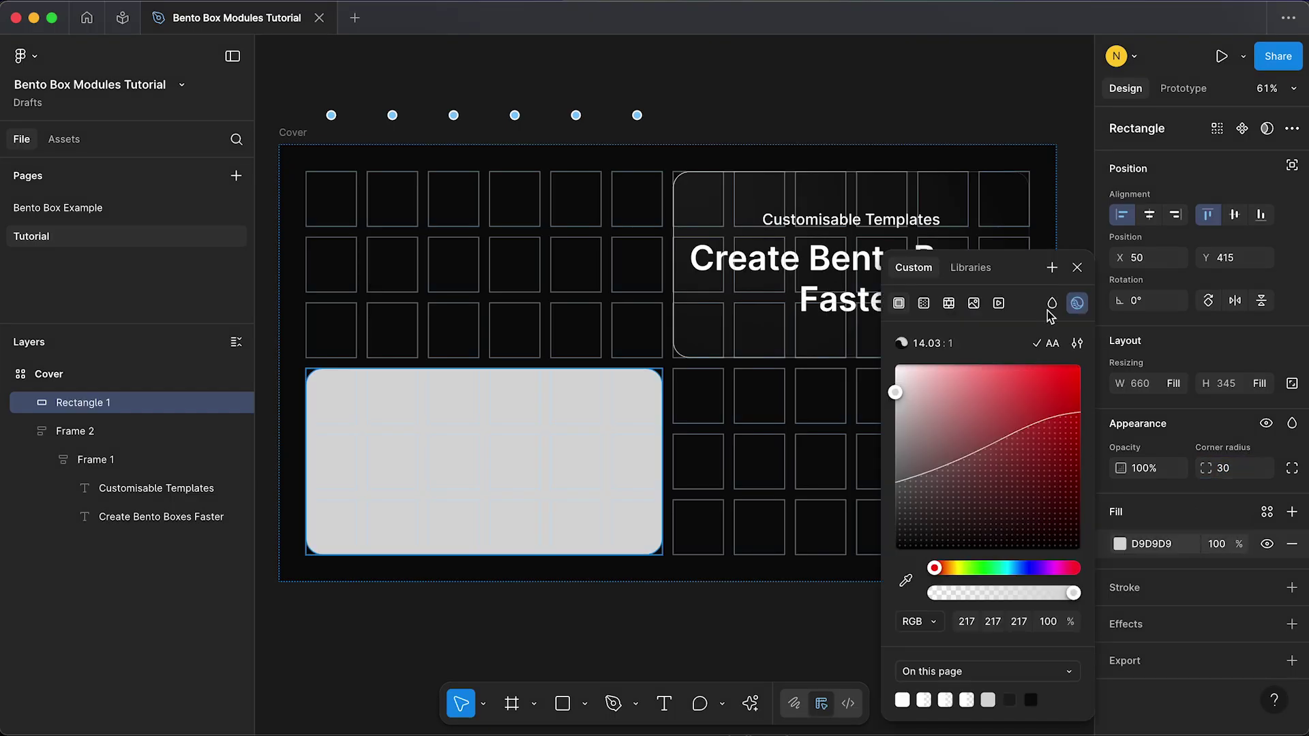
pyautogui.click(972, 309)
pyautogui.click(716, 645)
pyautogui.click(700, 631)
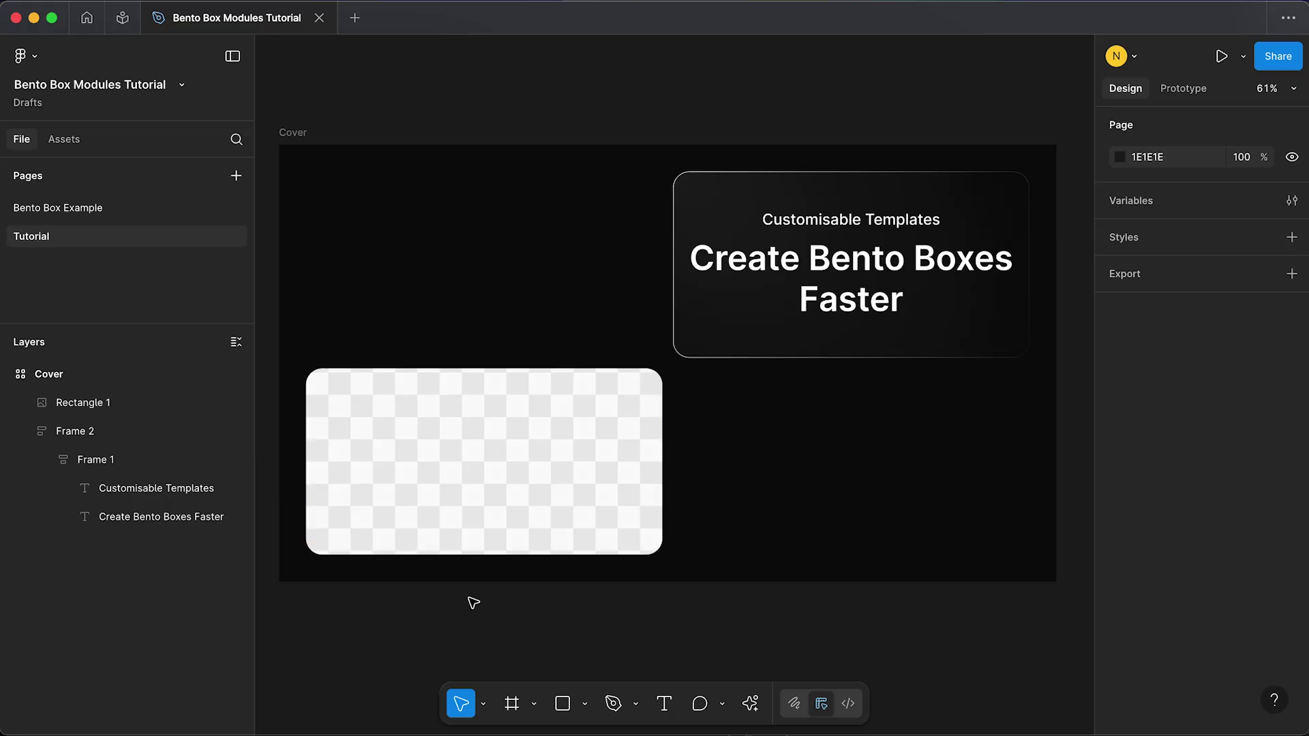
# - Open the Bento Box Modules file, review its Modules page, and add a new page
pyautogui.click(123, 26)
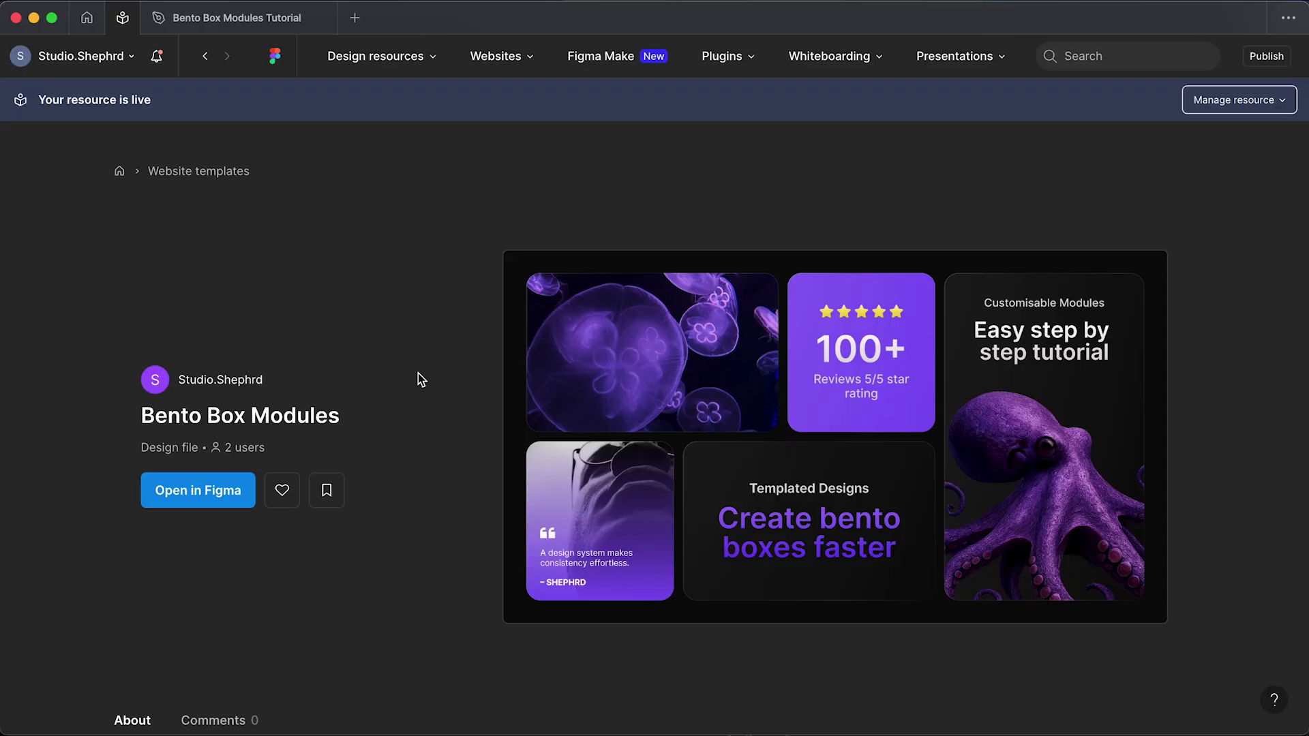
pyautogui.click(224, 491)
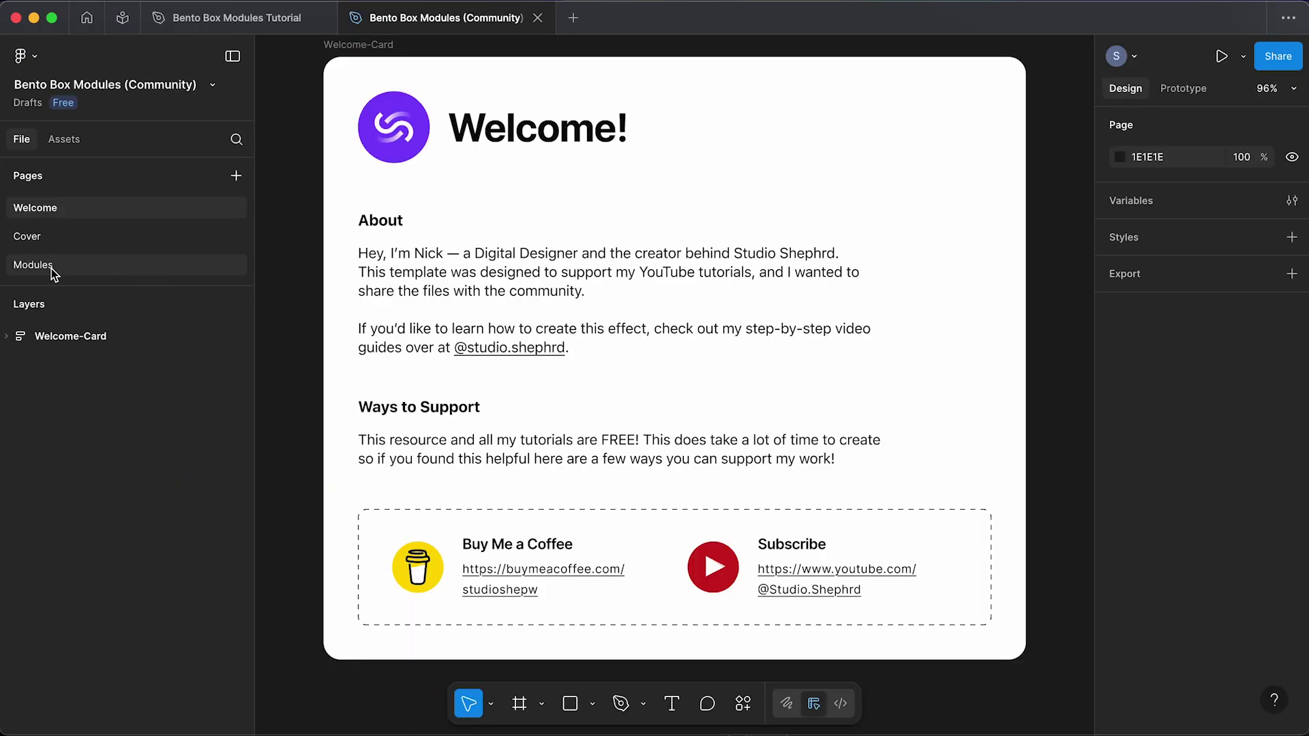
pyautogui.click(50, 267)
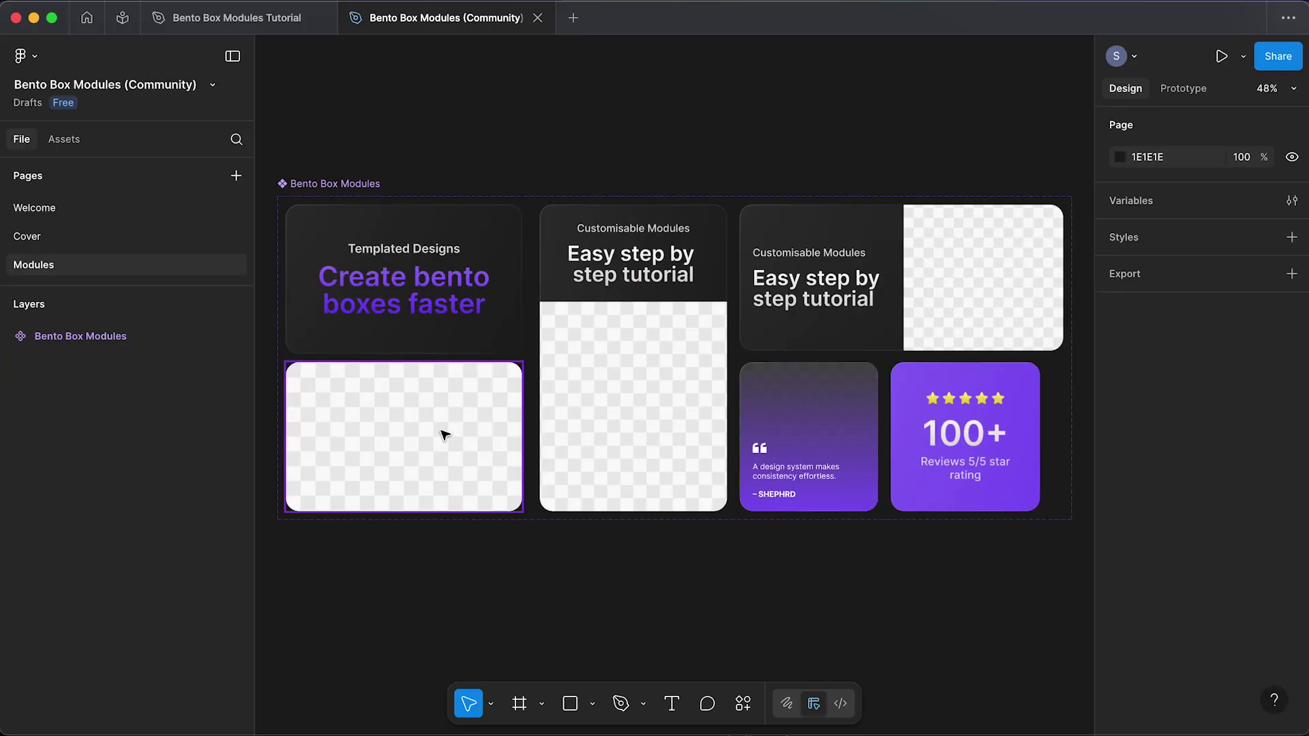
pyautogui.click(236, 176)
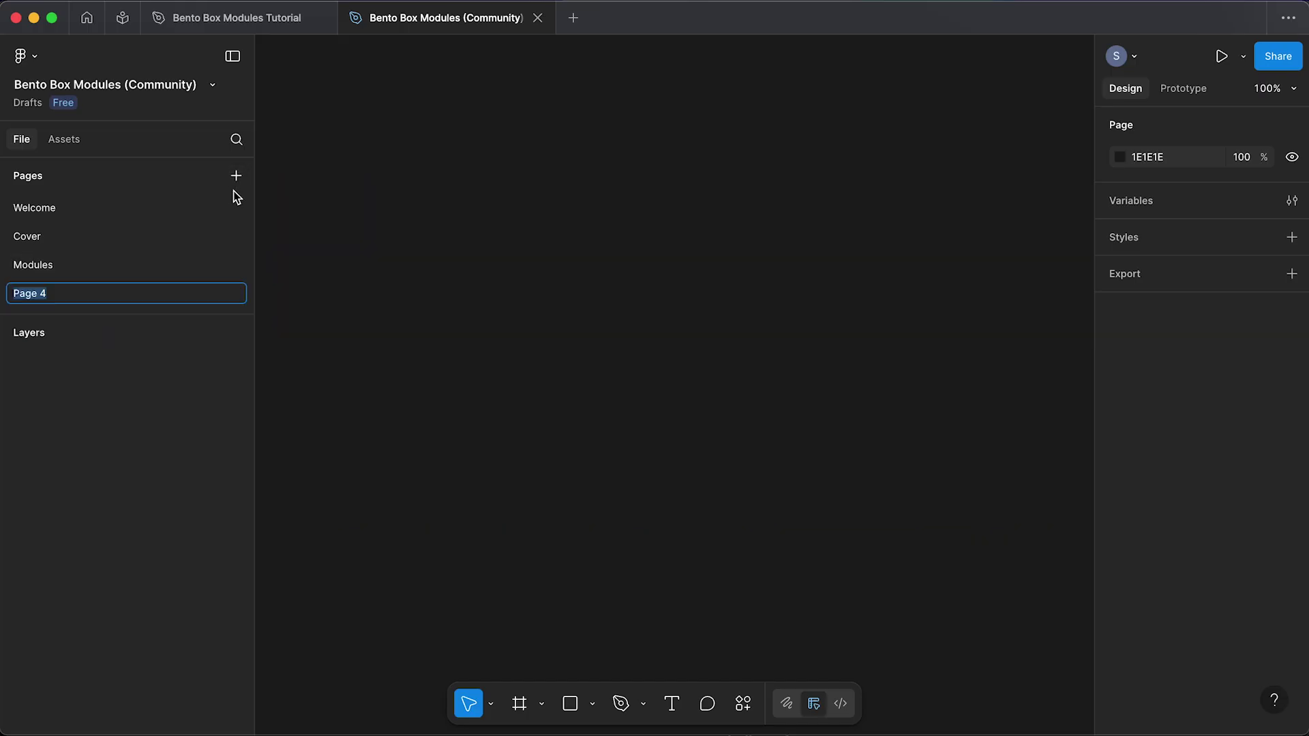
# - Rename the page to Bento Box and draw a 1440×810 frame on it
pyautogui.write('Bento Box')
pyautogui.press('Return')
pyautogui.click(520, 706)
pyautogui.click(488, 304)
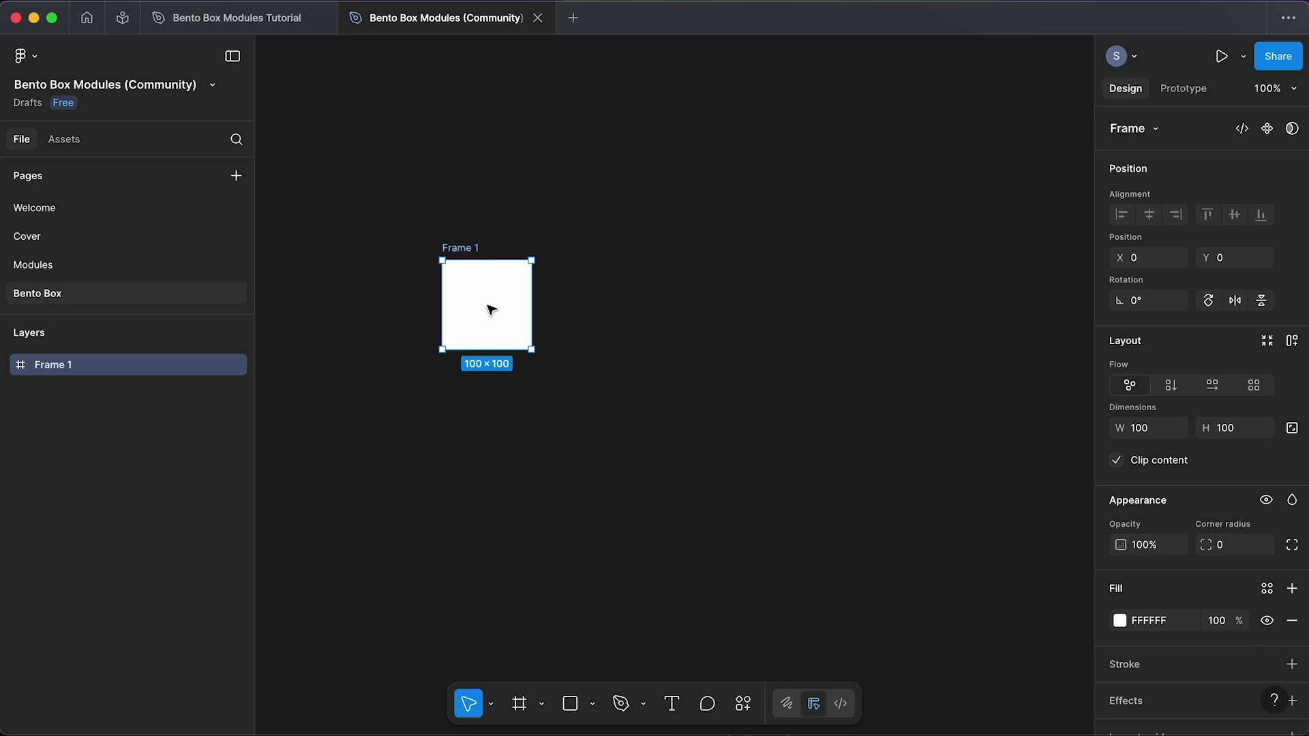
pyautogui.click(1145, 427)
pyautogui.write('1')
pyautogui.press('Tab')
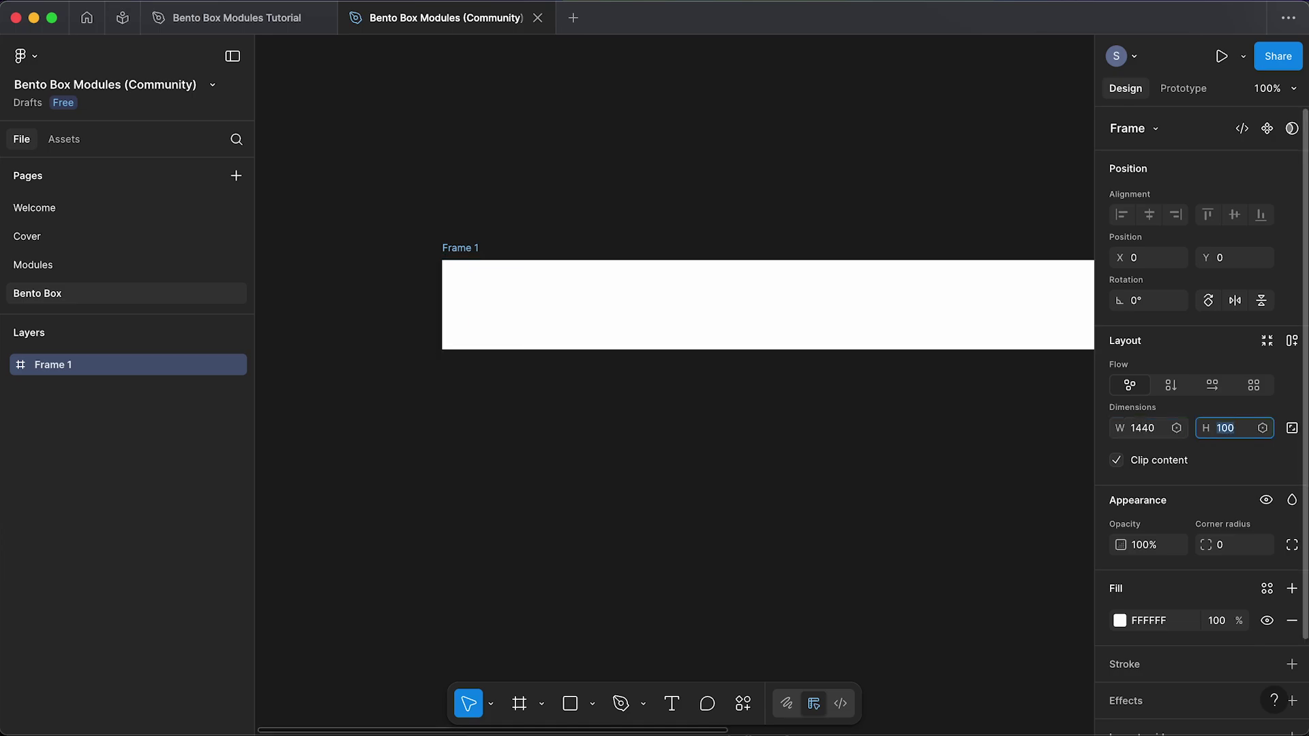
pyautogui.write('8')
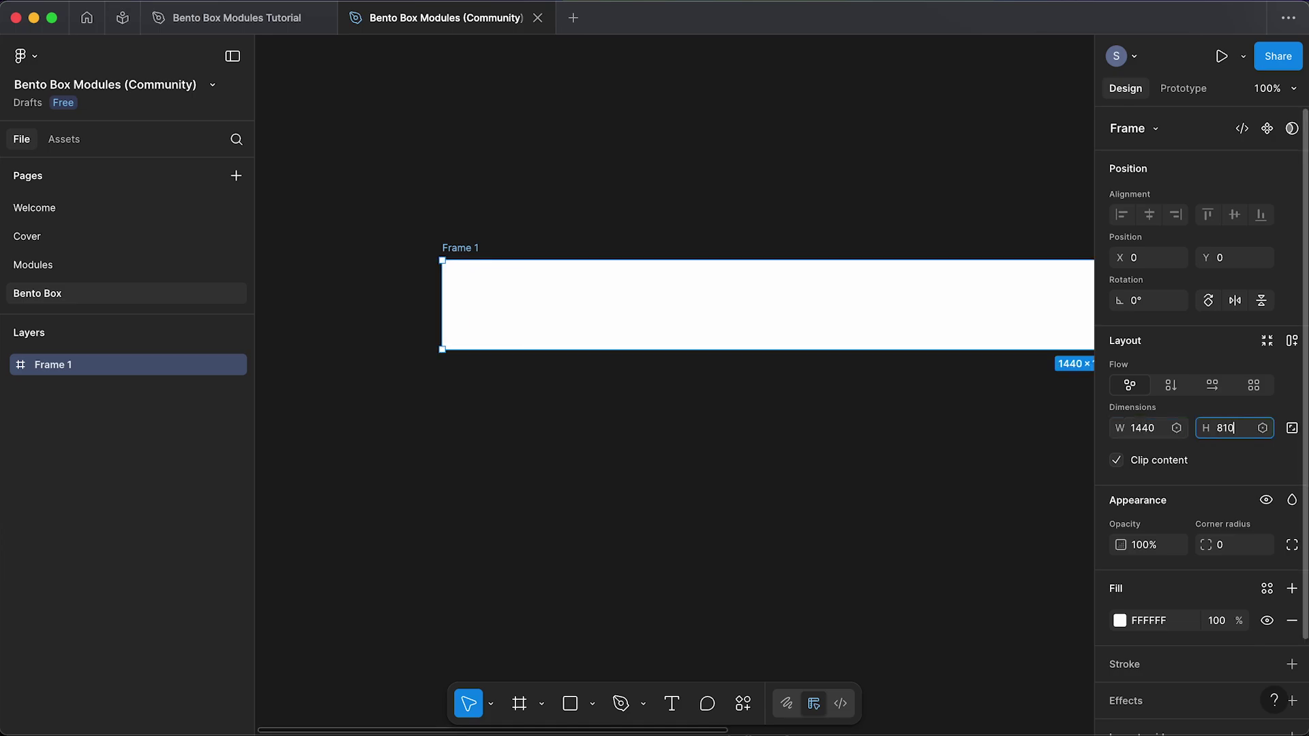
pyautogui.write('10')
pyautogui.press('Return')
# - Fill the frame with 0A0A0A and lay it out as a 12×6 grid
pyautogui.hotkey('shift', '1')
pyautogui.click(1168, 622)
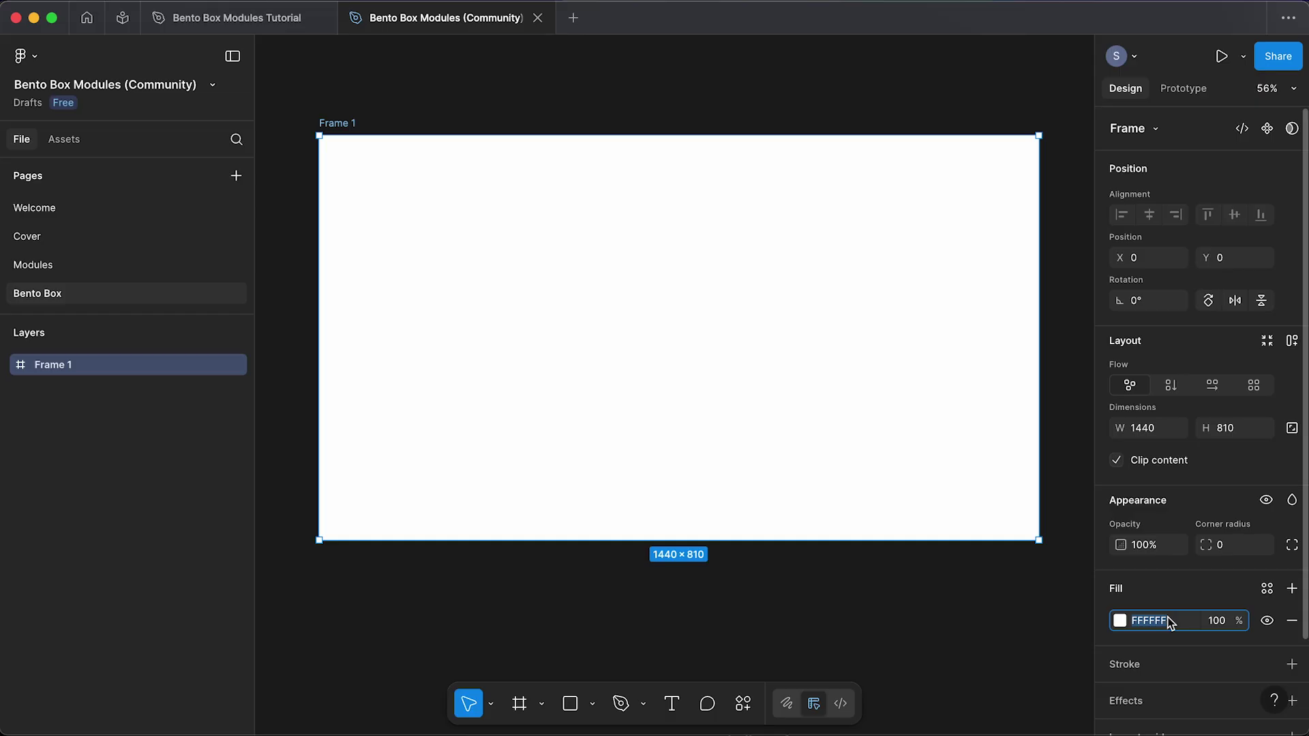
pyautogui.write('0a0a0a')
pyautogui.press('Return')
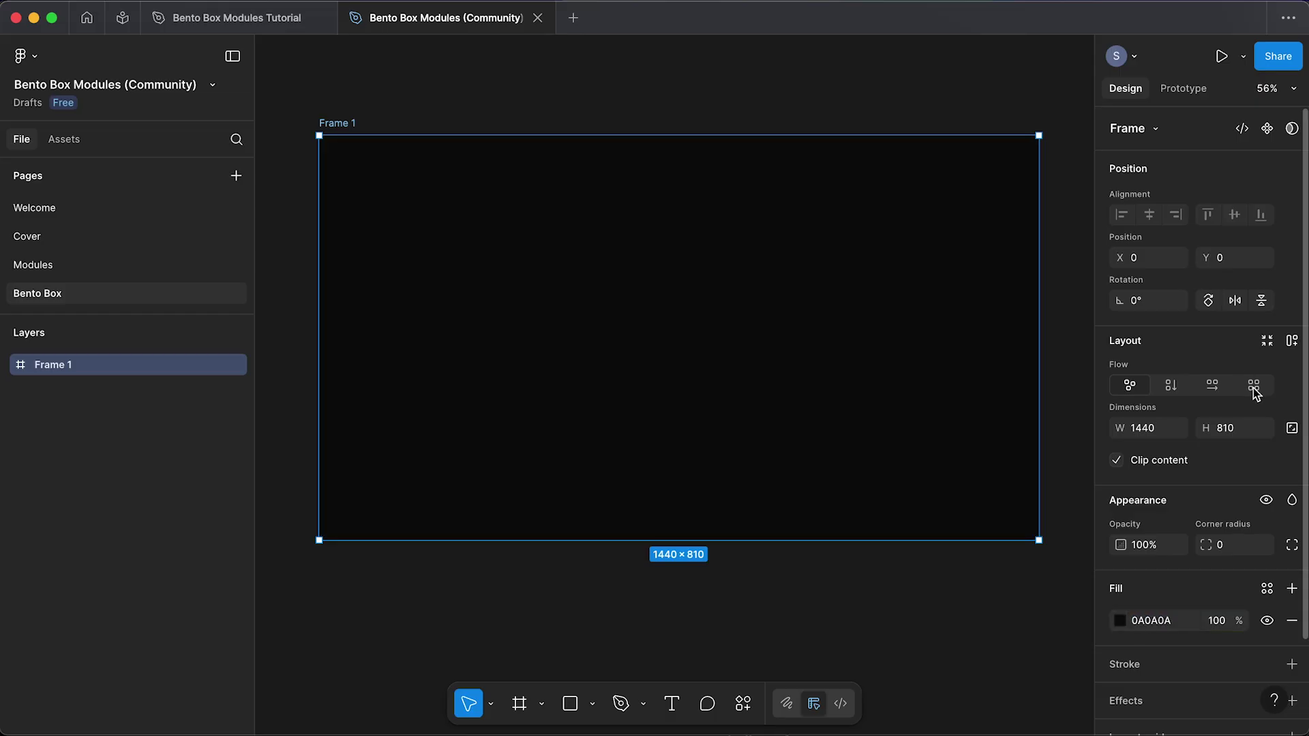
pyautogui.click(1253, 385)
pyautogui.click(1148, 428)
pyautogui.write('12')
pyautogui.press('Return')
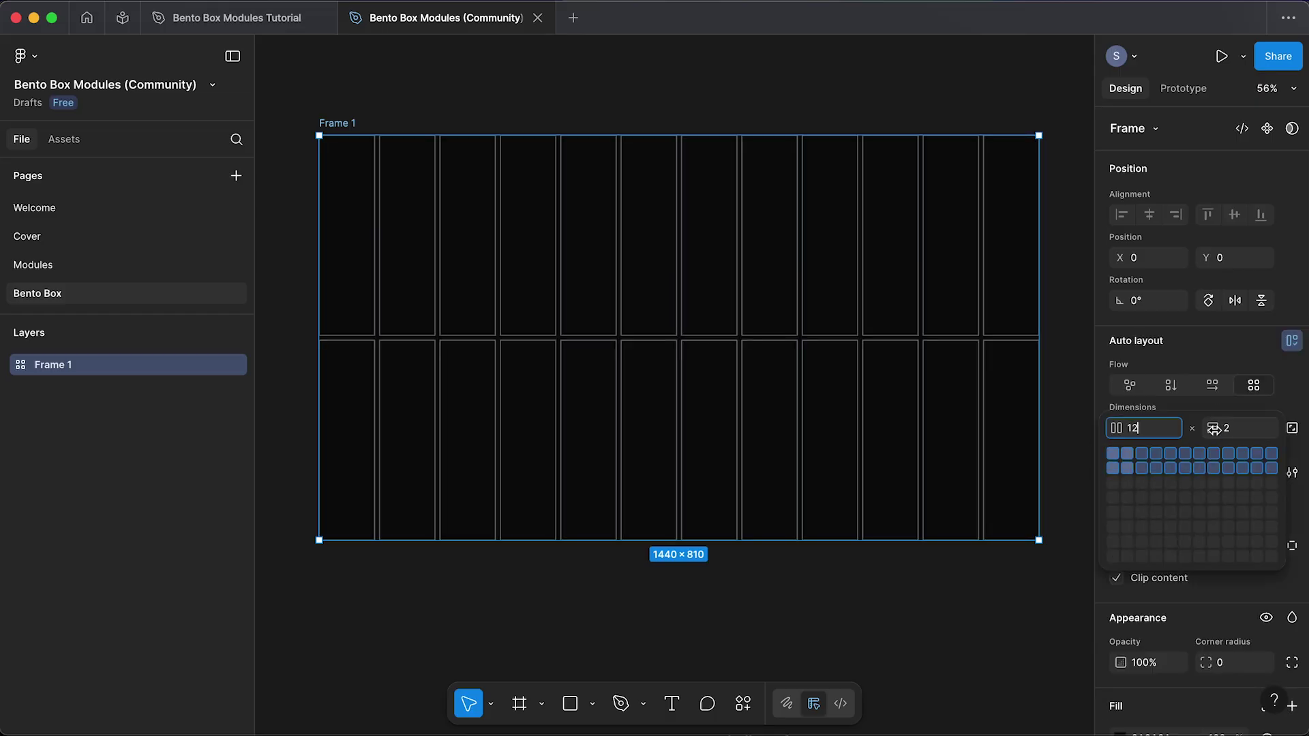
pyautogui.click(1240, 437)
pyautogui.write('6')
pyautogui.press('Tab')
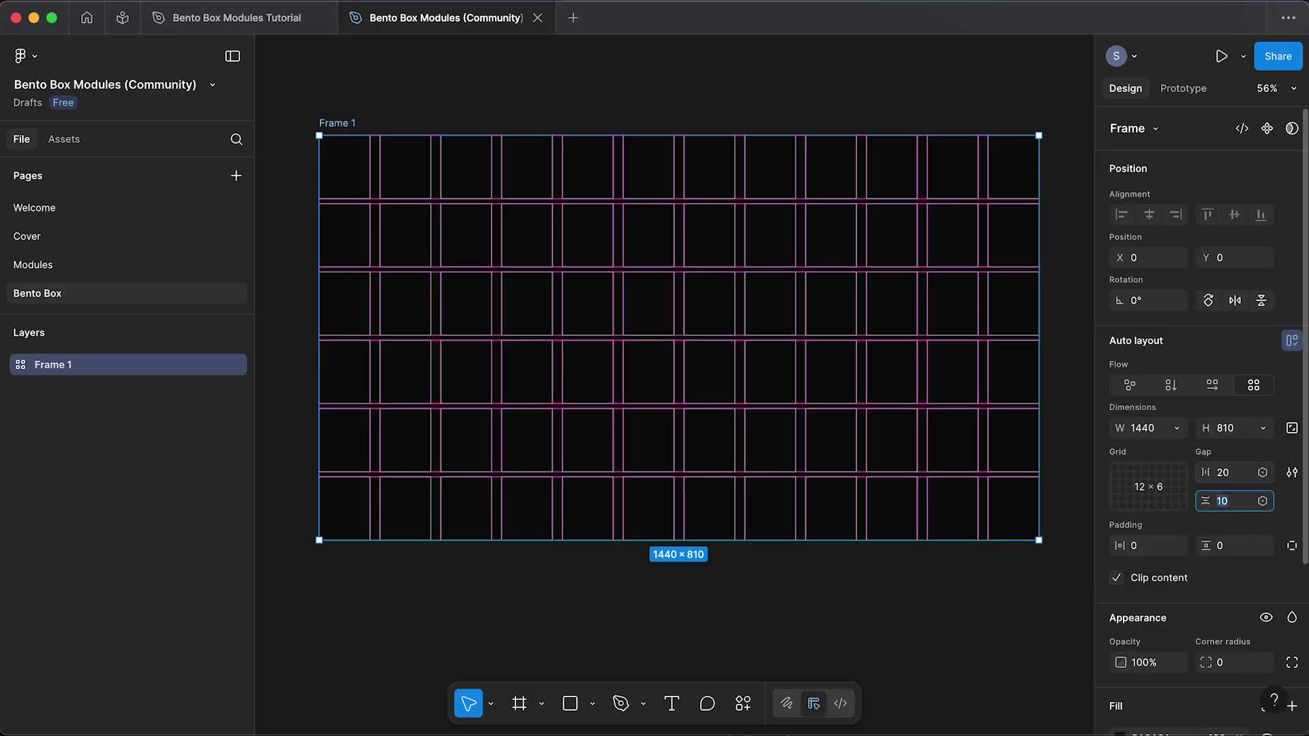
# - Set the grid row gap to 20 and horizontal padding to 50
pyautogui.write('20')
pyautogui.press('Return')
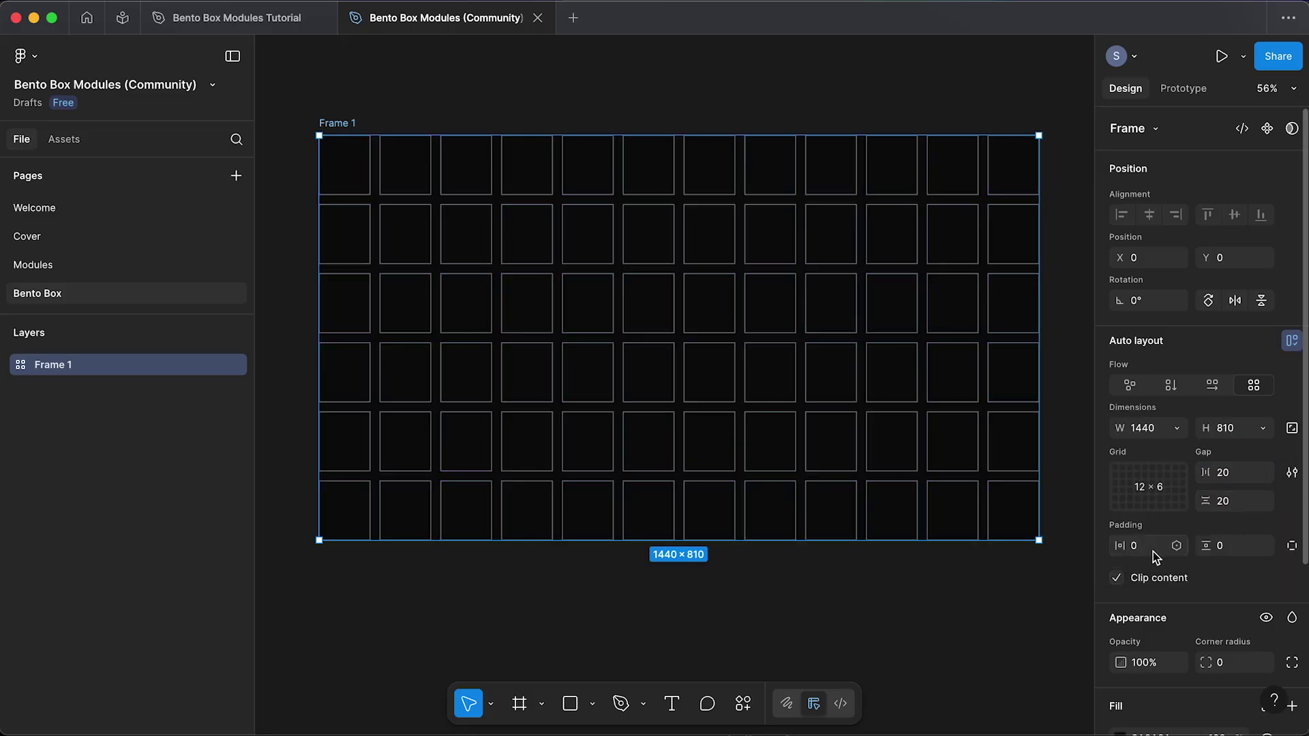
pyautogui.click(1152, 548)
pyautogui.write('50')
pyautogui.press('Tab')
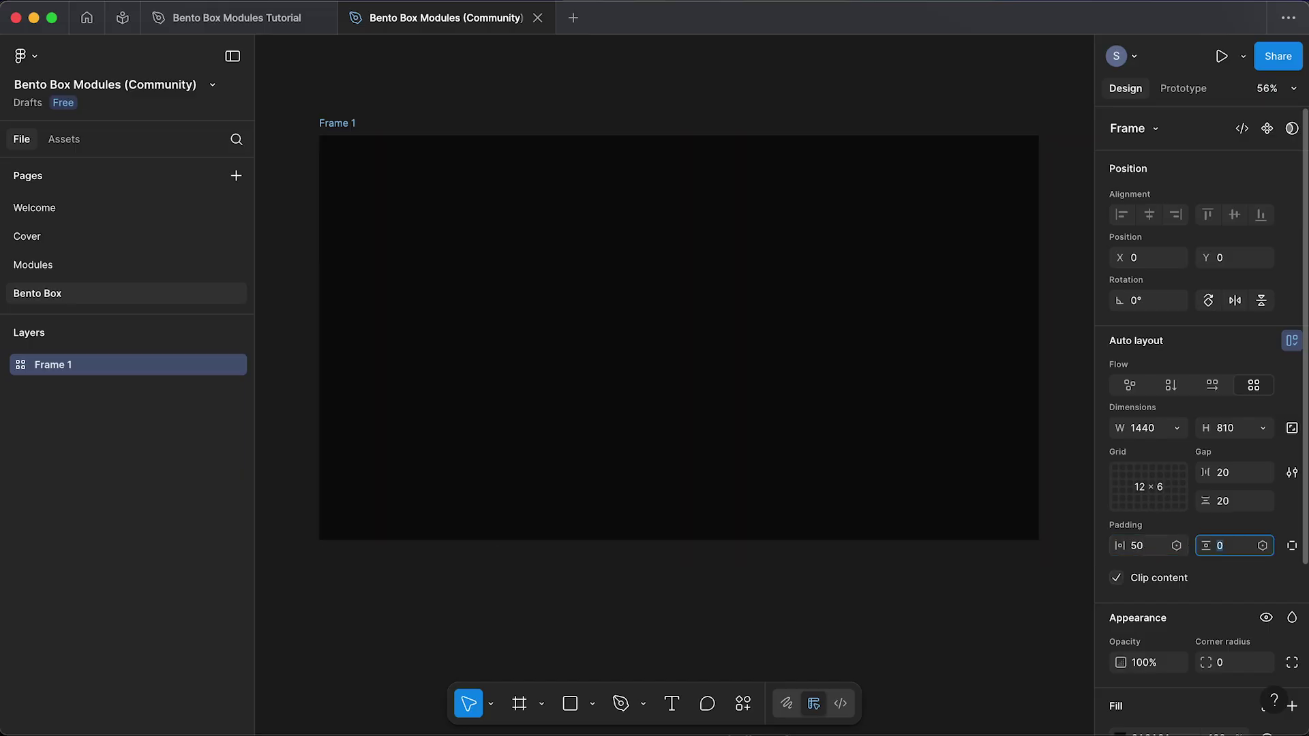
pyautogui.press('Return')
pyautogui.click(531, 573)
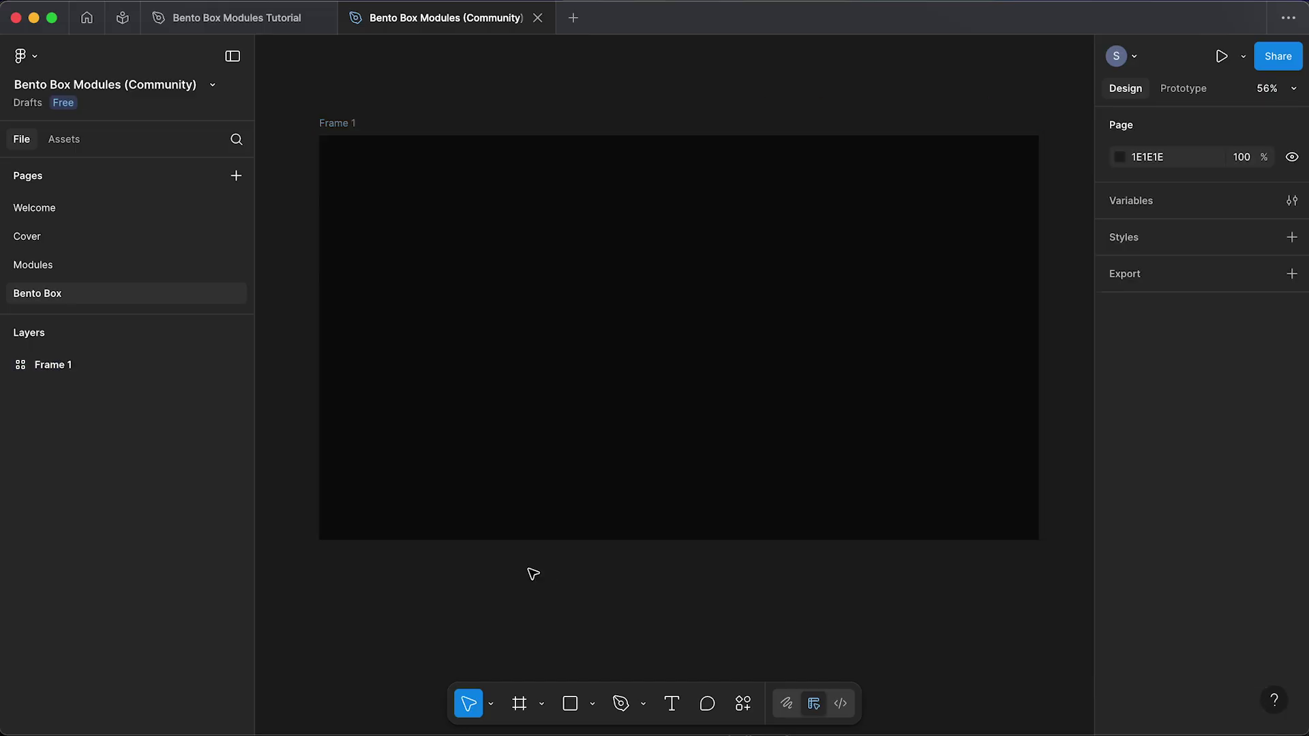
# - Insert a Bento Box Modules instance from this file's assets into the frame
pyautogui.click(72, 143)
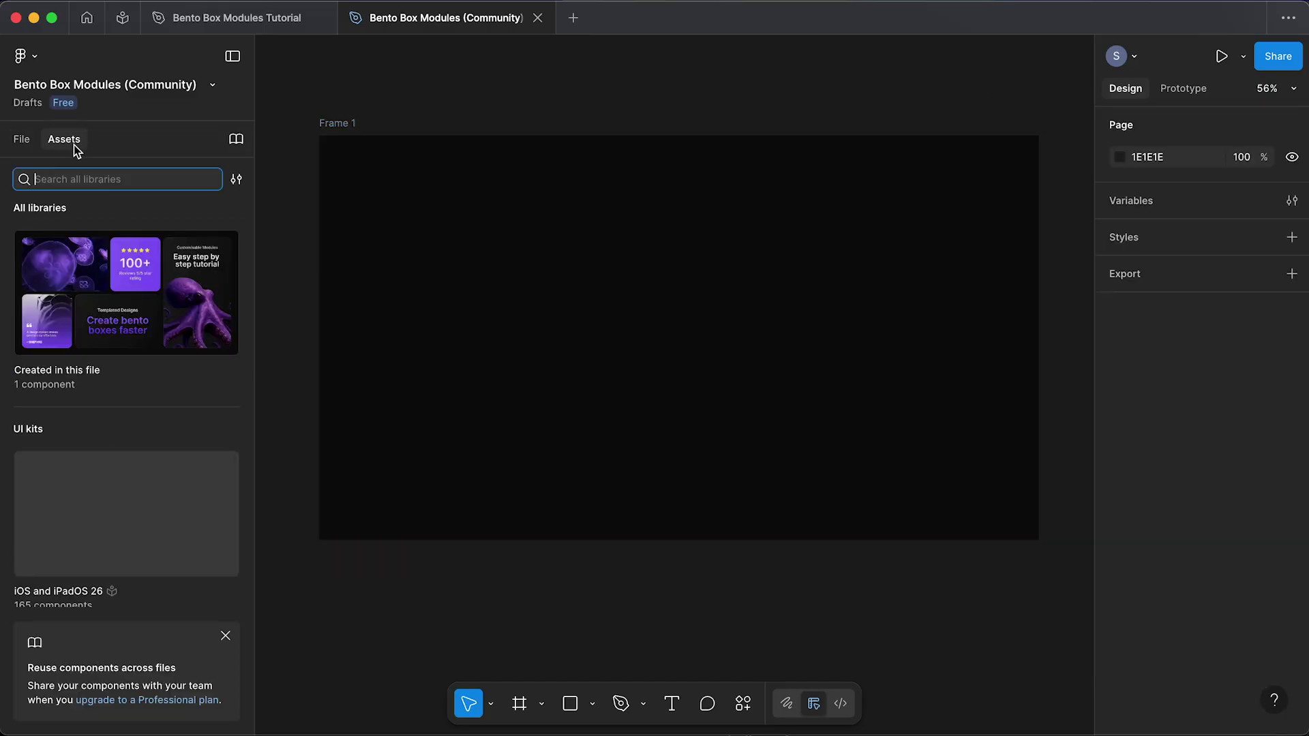
pyautogui.click(112, 288)
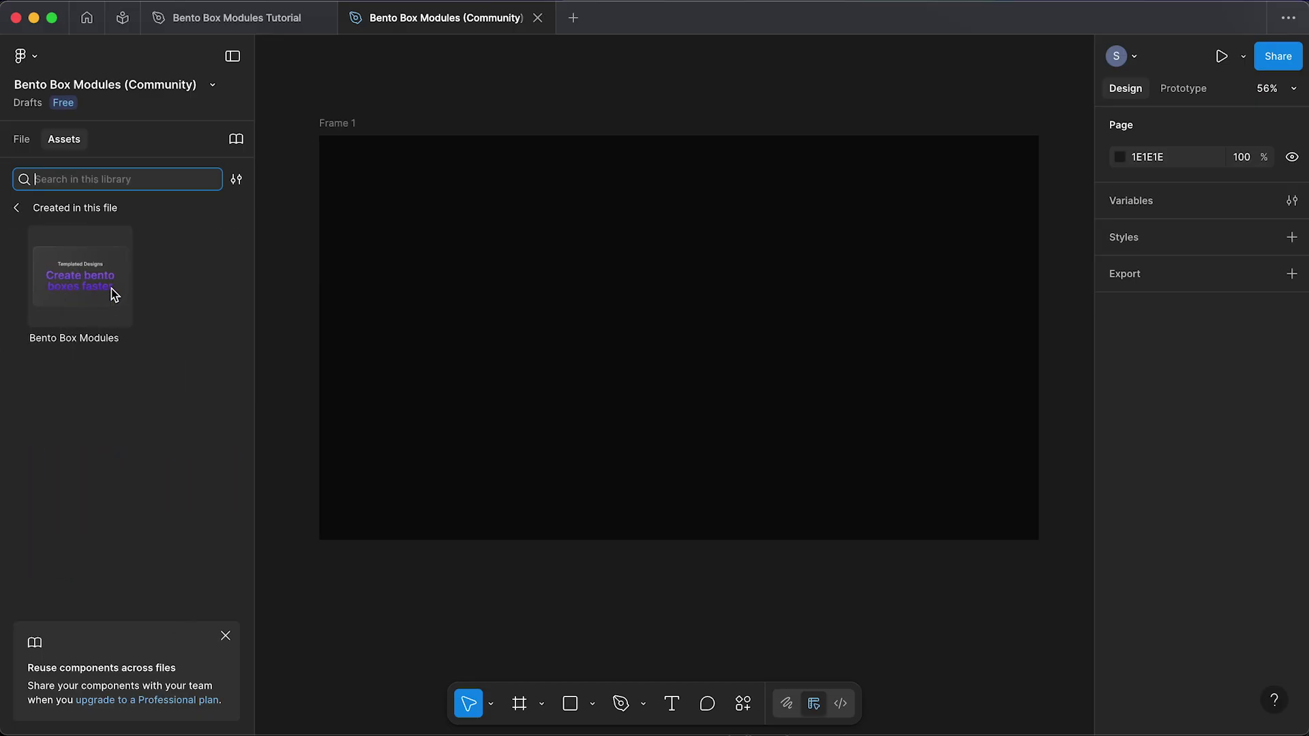
pyautogui.click(81, 286)
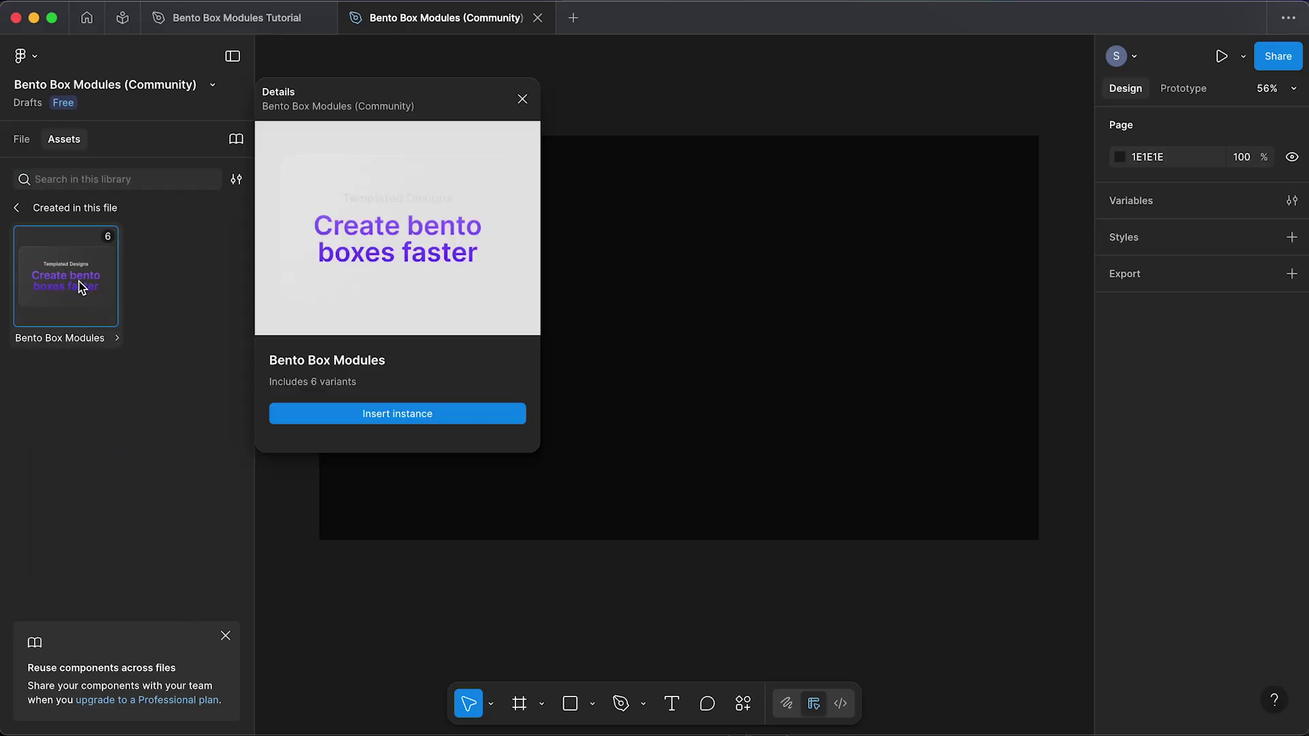
pyautogui.click(427, 415)
# - Resize the module to span 5×3 grid cells and place it top-left
pyautogui.moveTo(613, 447); pyautogui.dragTo(425, 257)
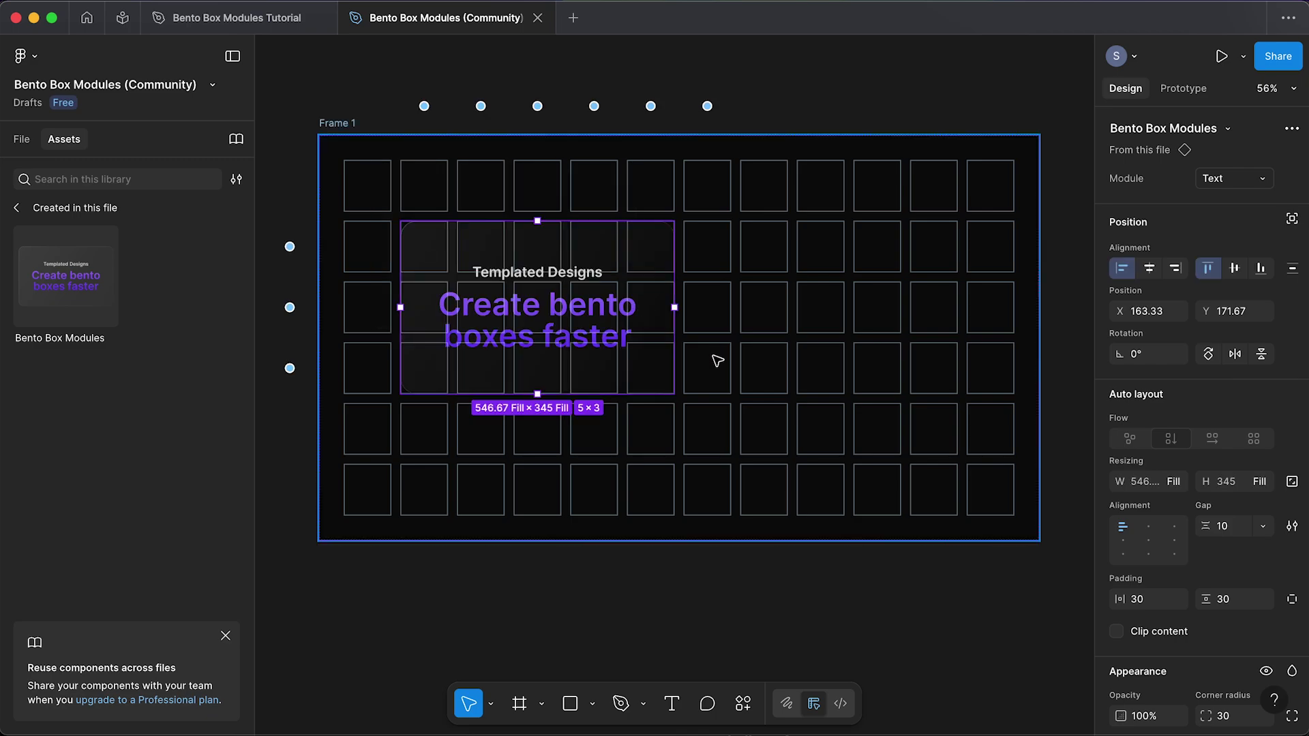
pyautogui.moveTo(674, 349); pyautogui.dragTo(701, 339)
pyautogui.moveTo(536, 363); pyautogui.dragTo(775, 297)
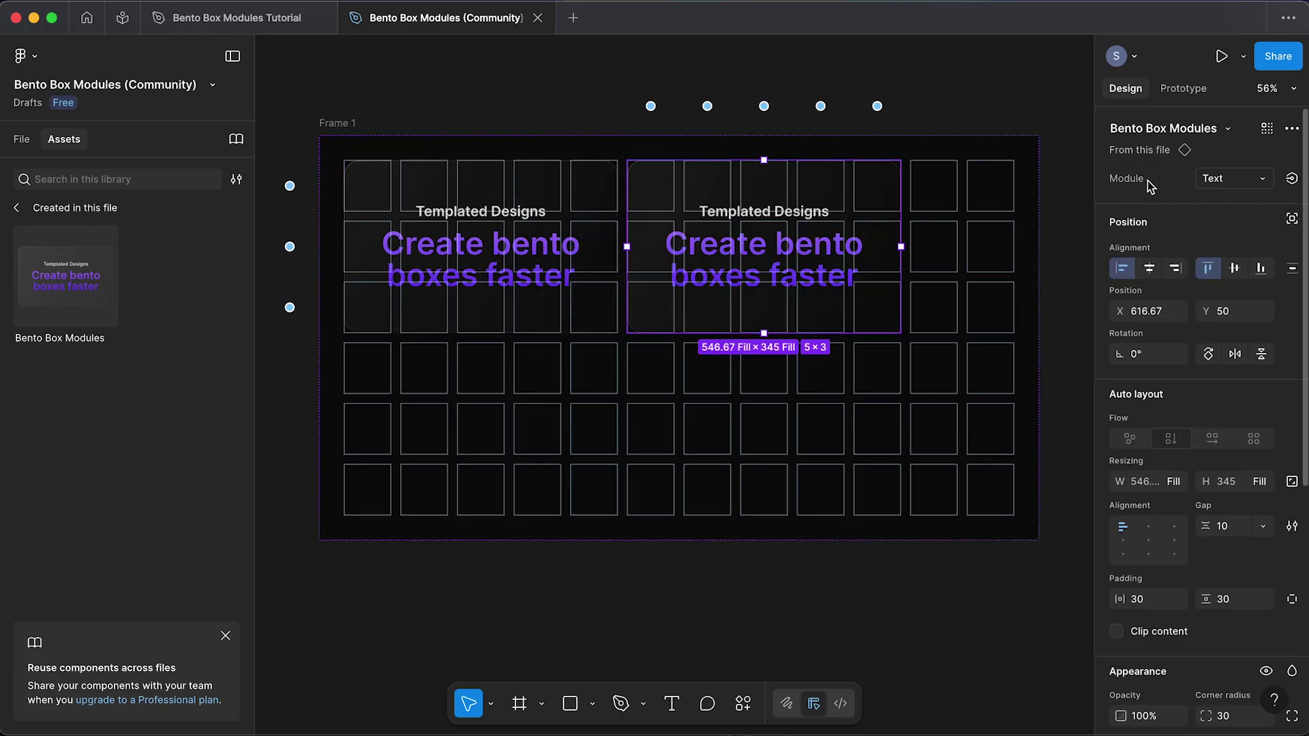
pyautogui.click(1239, 180)
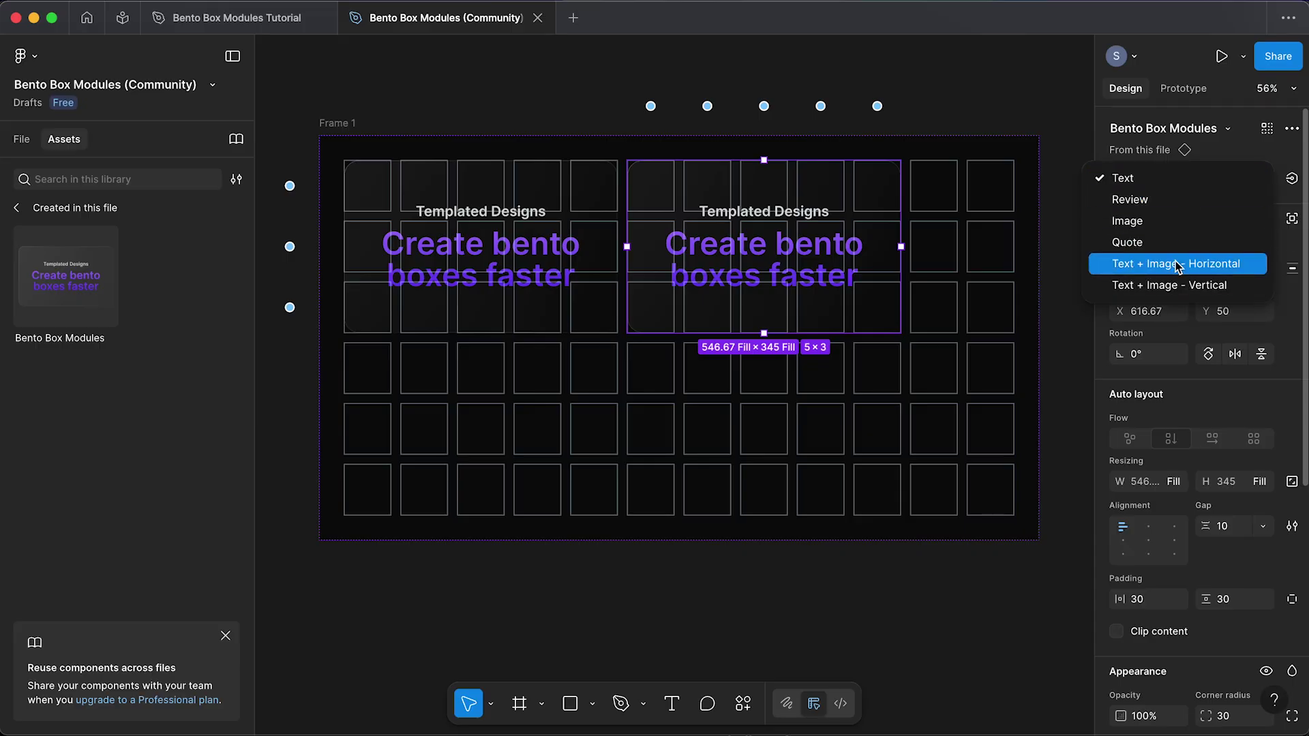
# - Make the second card a Quote in the bottom-left cells, and a copy an Image module
pyautogui.click(1157, 250)
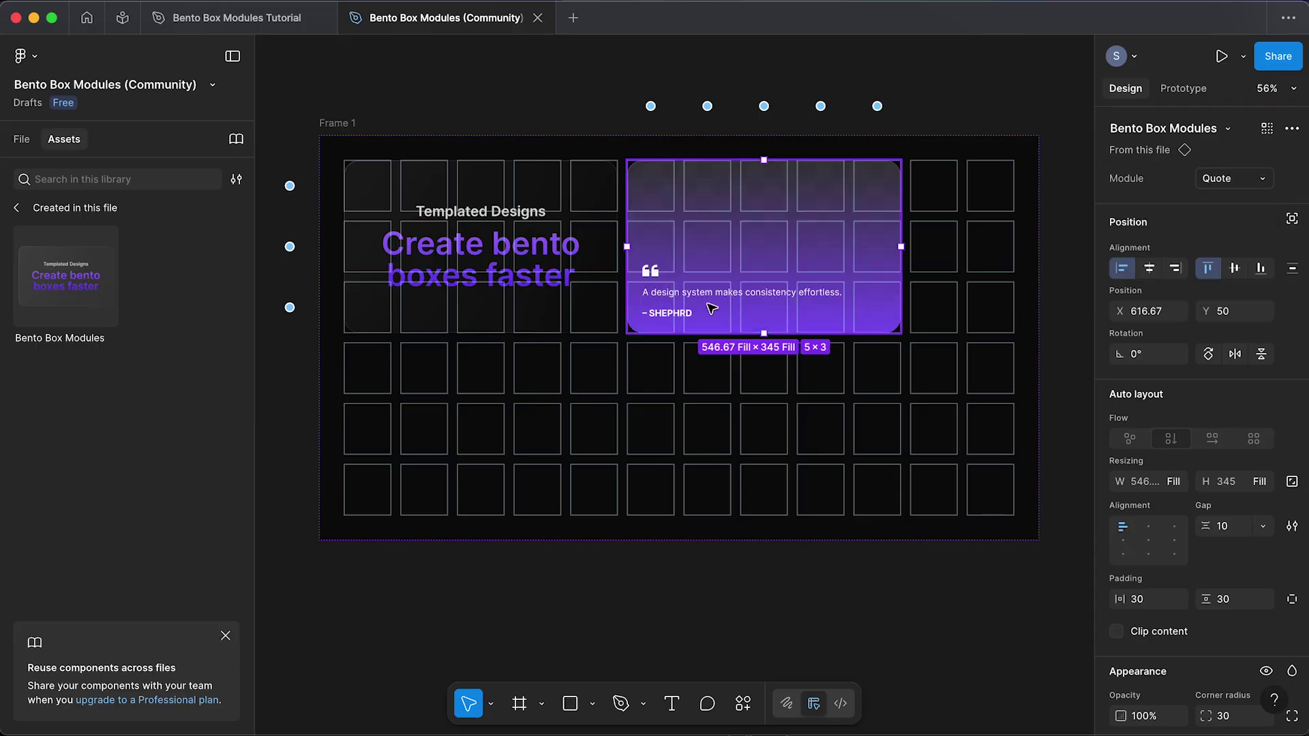
pyautogui.moveTo(707, 282); pyautogui.dragTo(432, 453)
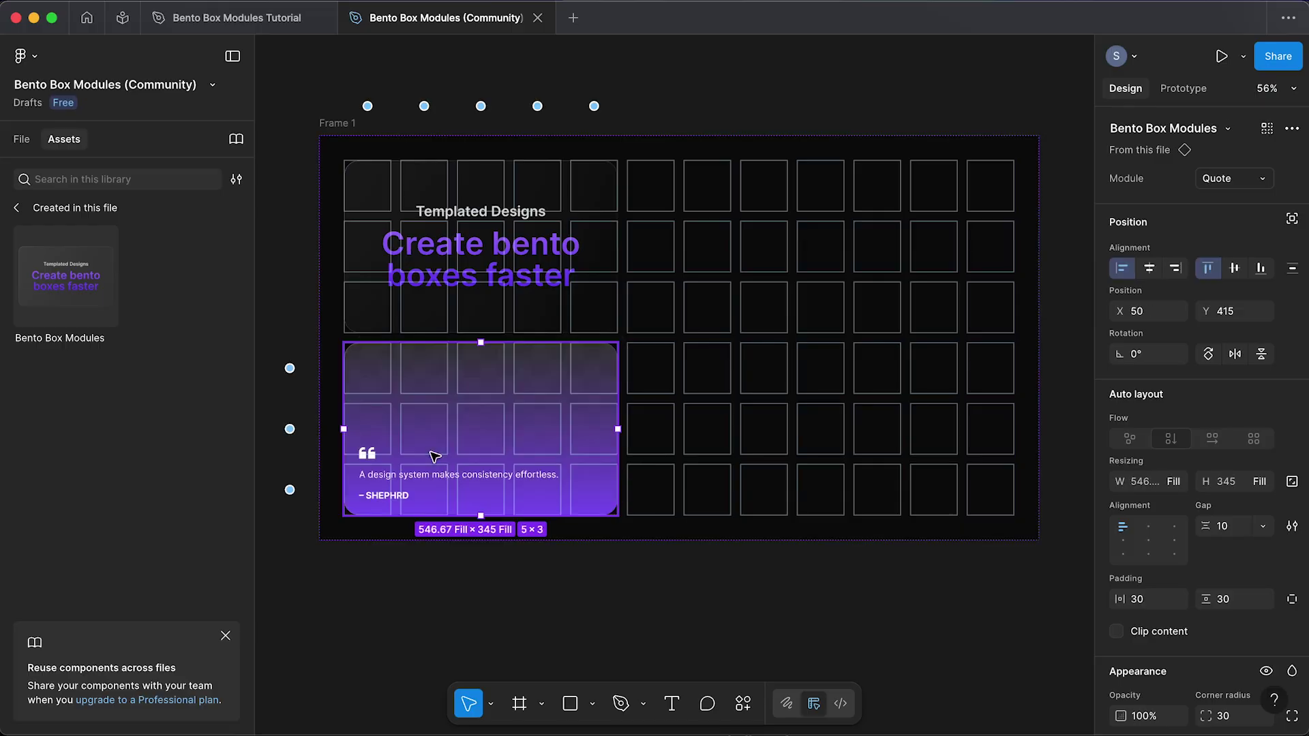
pyautogui.hotkey('ctrl', 'v')
pyautogui.click(1233, 178)
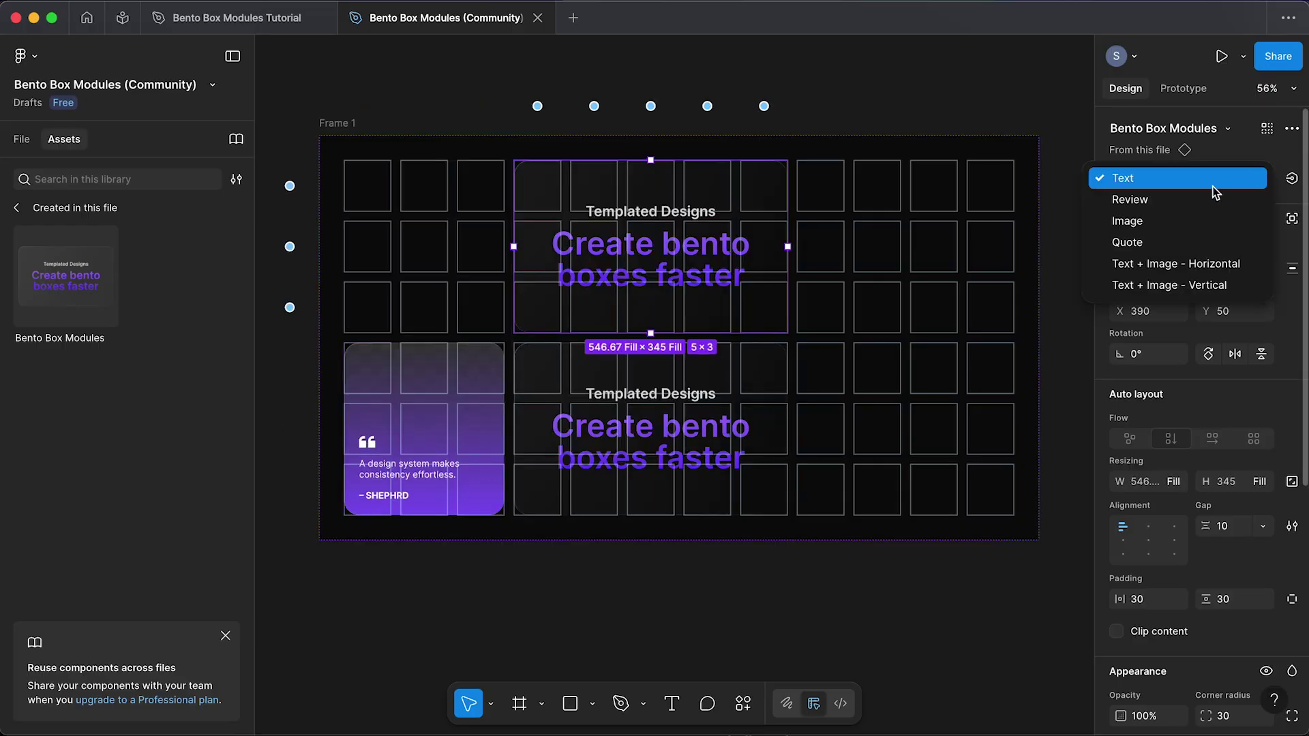
pyautogui.click(1192, 224)
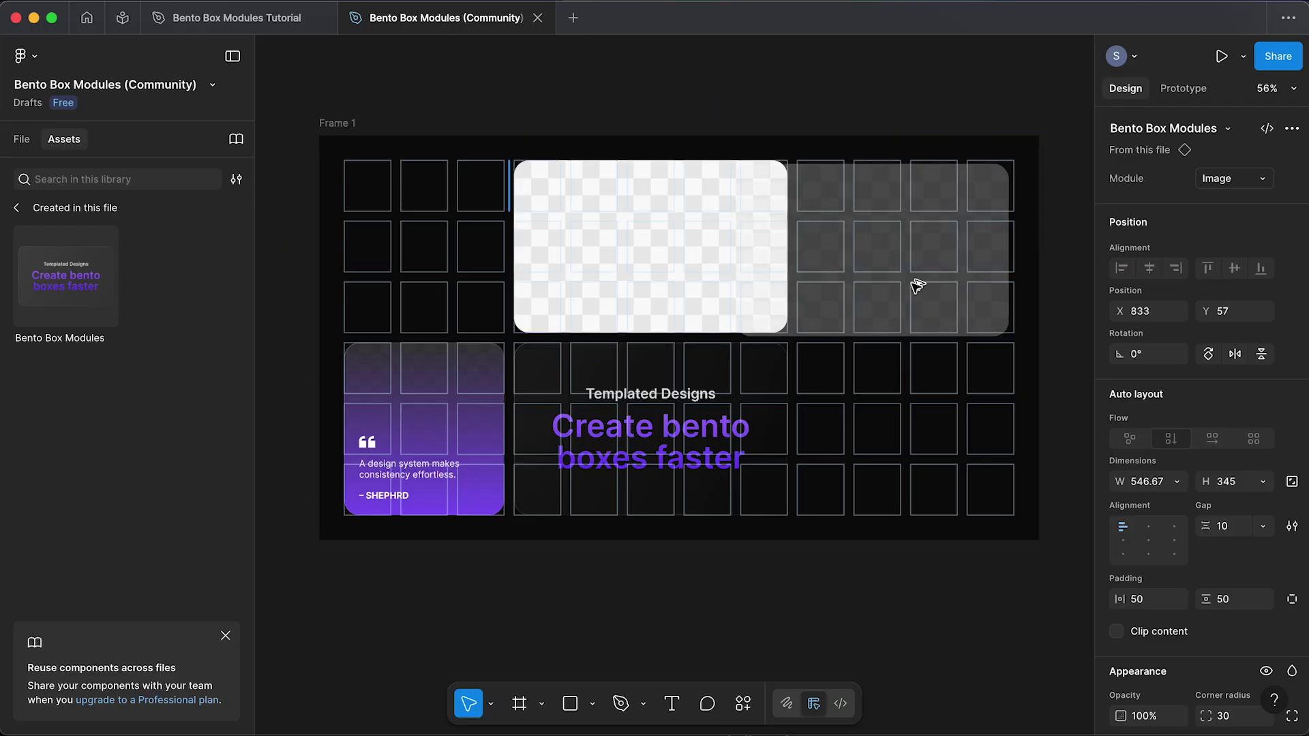
# - Duplicate the image into a full-height Text + Image - Vertical card; move the image box top-left
pyautogui.hotkey('ctrl', 'd')
pyautogui.click(1220, 179)
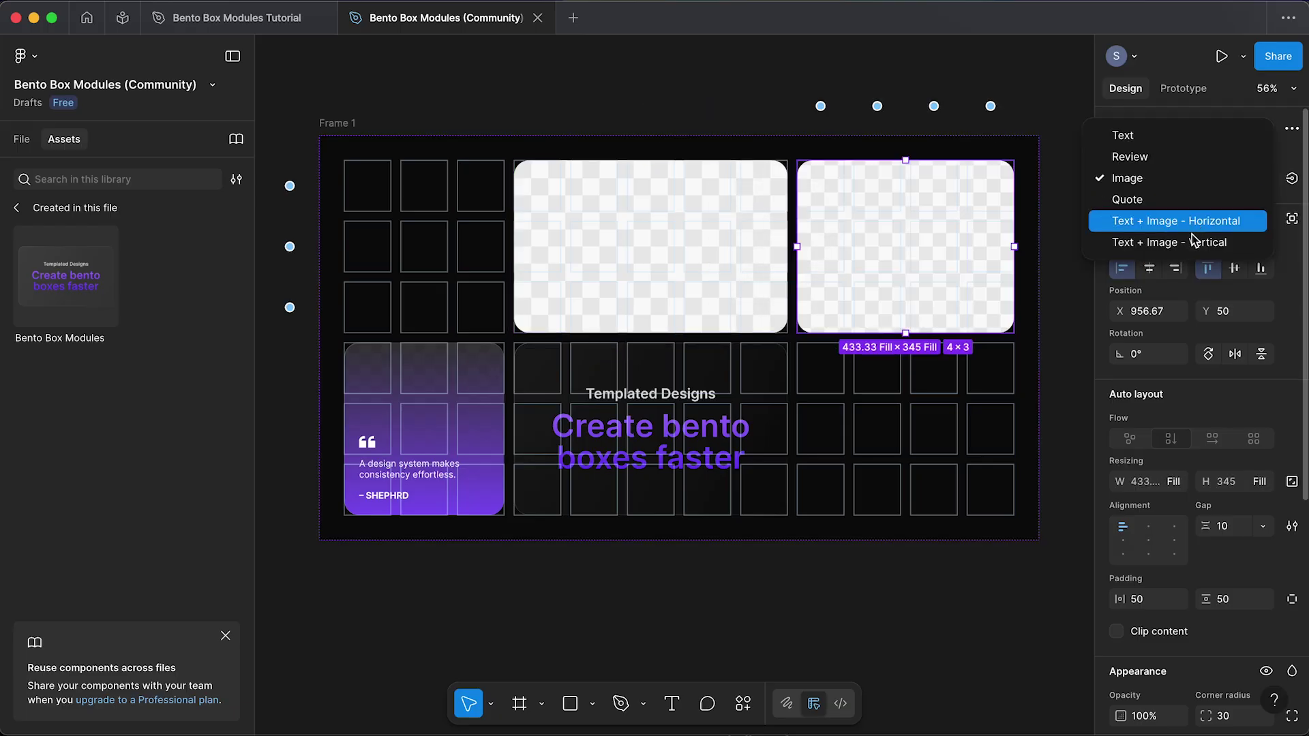
pyautogui.click(1170, 245)
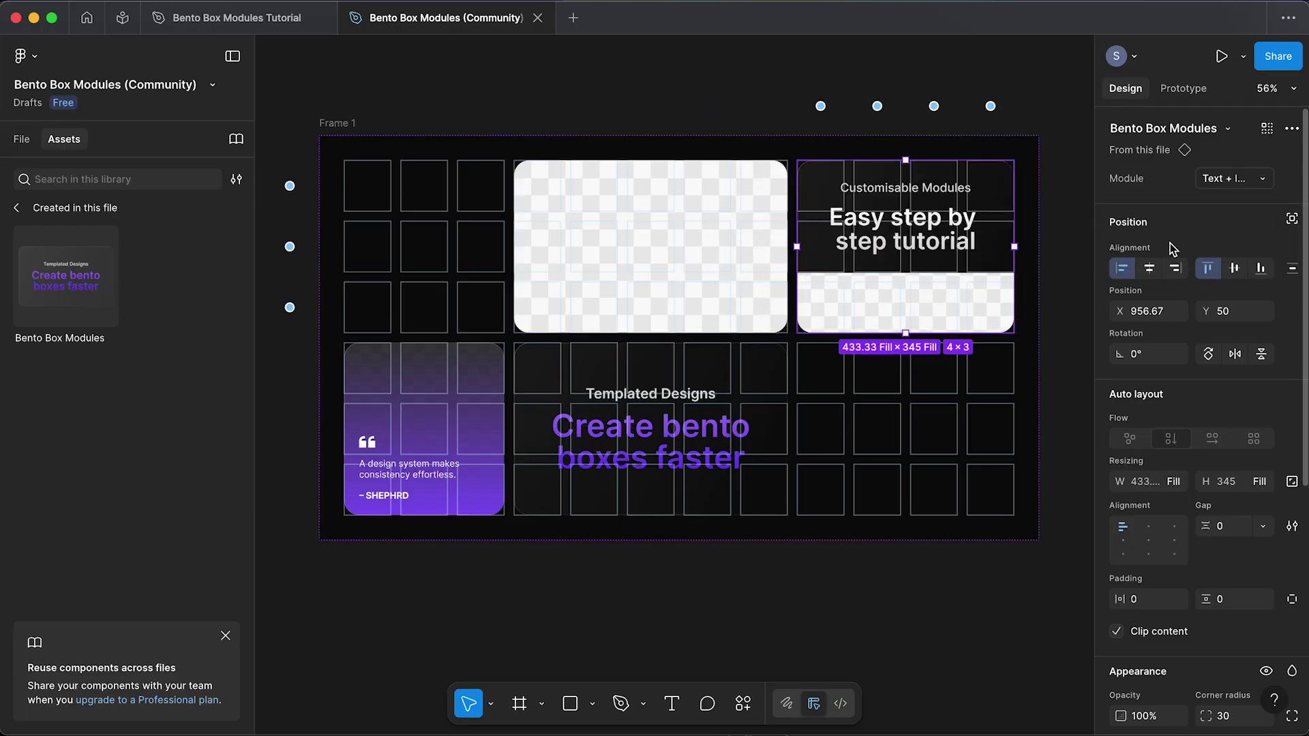
pyautogui.moveTo(935, 335); pyautogui.dragTo(935, 516)
pyautogui.moveTo(624, 286); pyautogui.dragTo(452, 289)
# - Copy the quote card into the top-middle slot and change it to a Review module
pyautogui.moveTo(444, 388); pyautogui.dragTo(736, 218)
pyautogui.click(1227, 179)
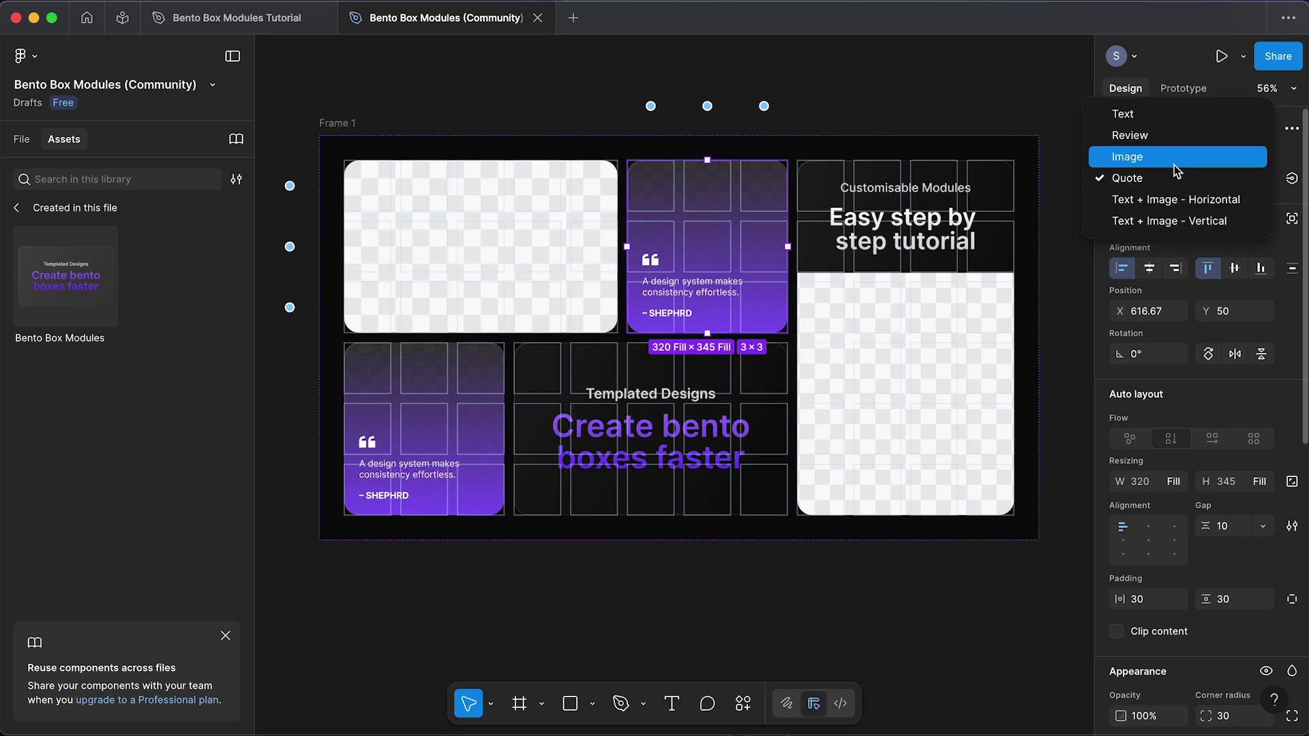
pyautogui.click(1156, 135)
pyautogui.click(1074, 245)
pyautogui.scroll(1, 1074, 246)
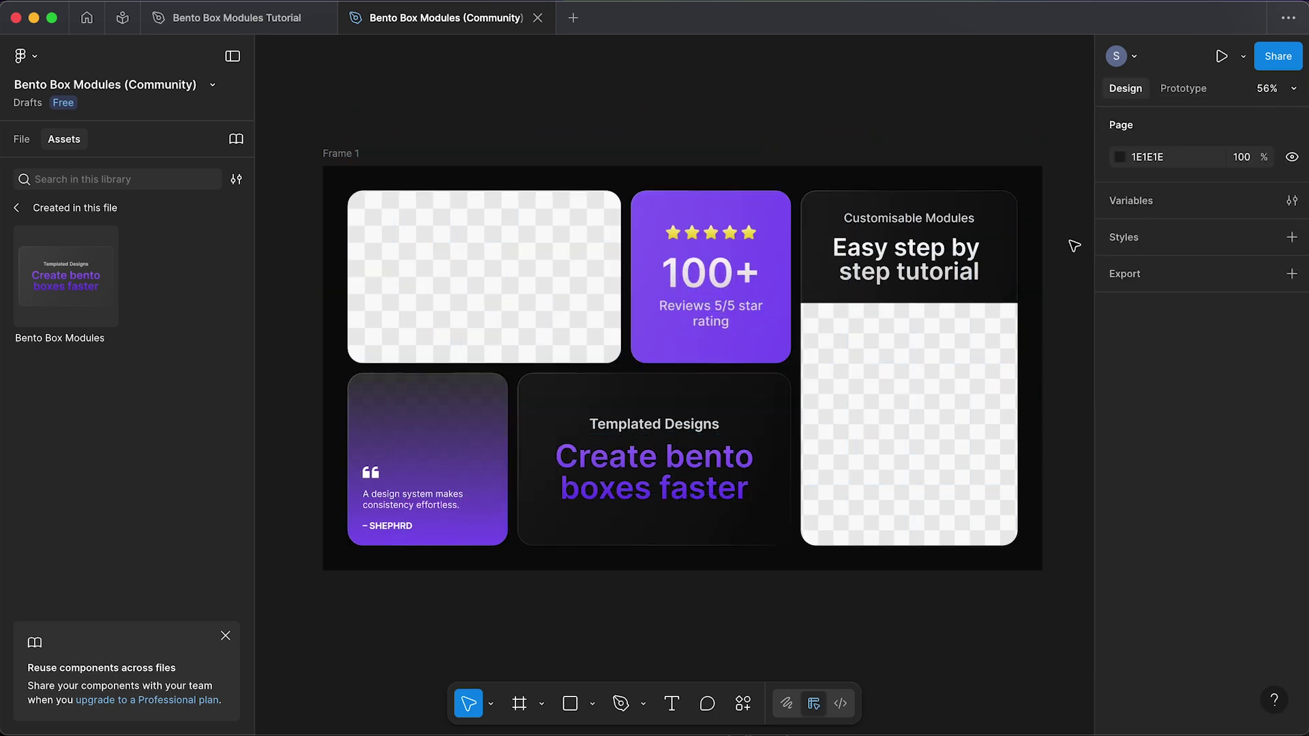